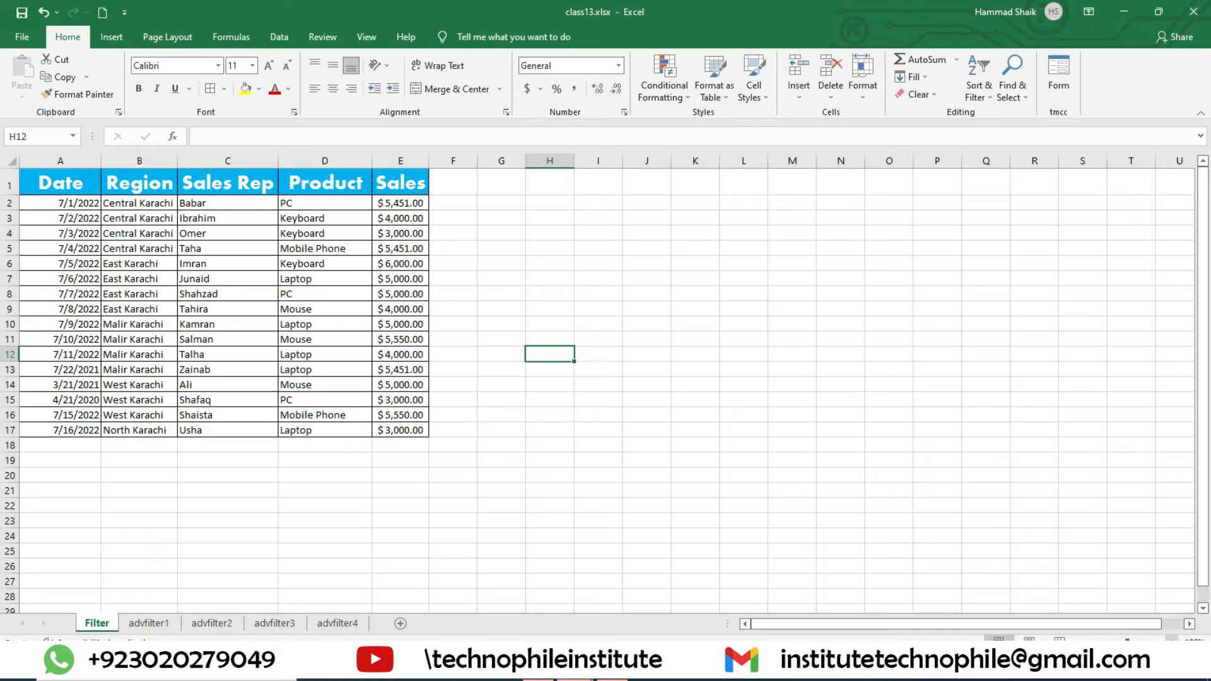
Step: Turn on filtering for the header row of the sales table on the Filter sheet
left_click(1170, 642)
left_click(1170, 642)
left_click(1170, 642)
left_click(1170, 642)
left_click(1170, 642)
left_click(1171, 642)
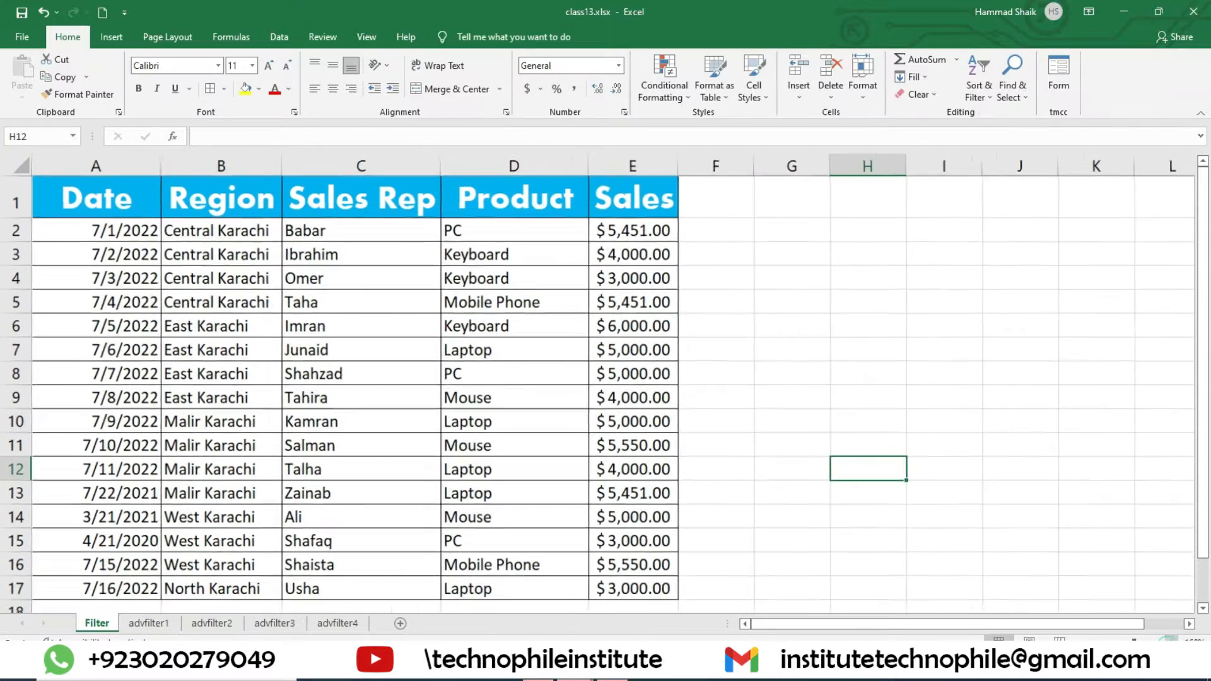
left_click(1170, 641)
mouse_move(73, 199)
left_mouse_down()
mouse_move(449, 544)
mouse_move(614, 600)
mouse_move(642, 590)
left_mouse_up()
left_click(305, 337)
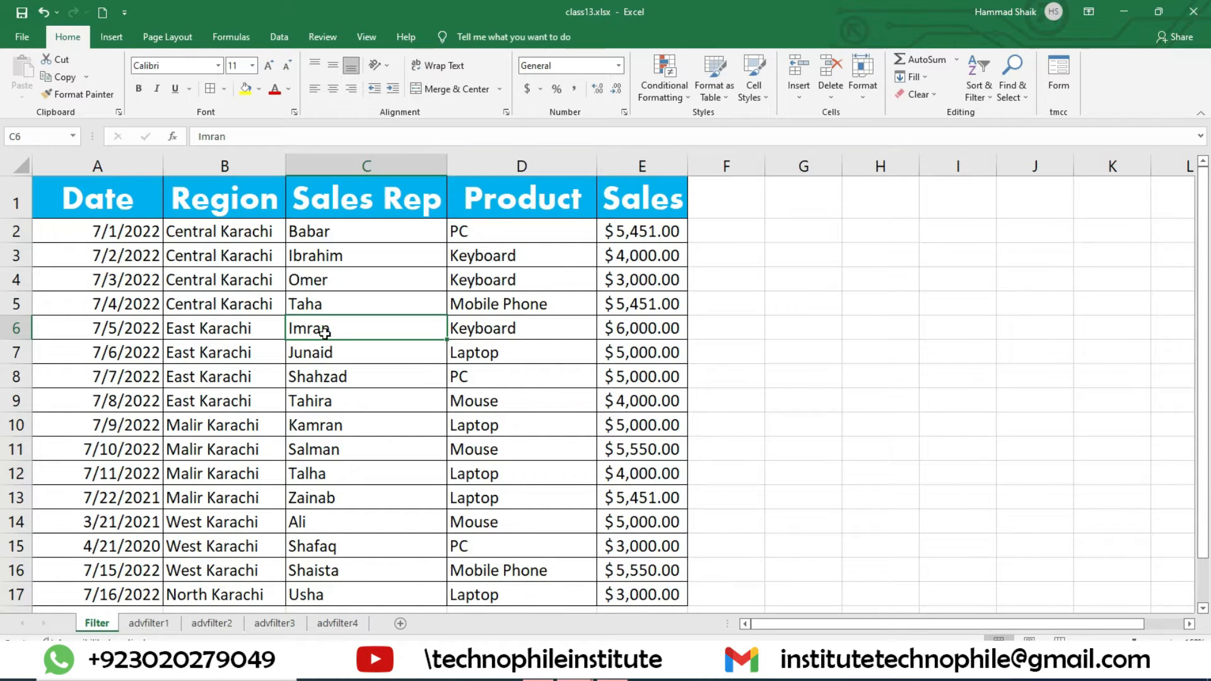
left_click(990, 77)
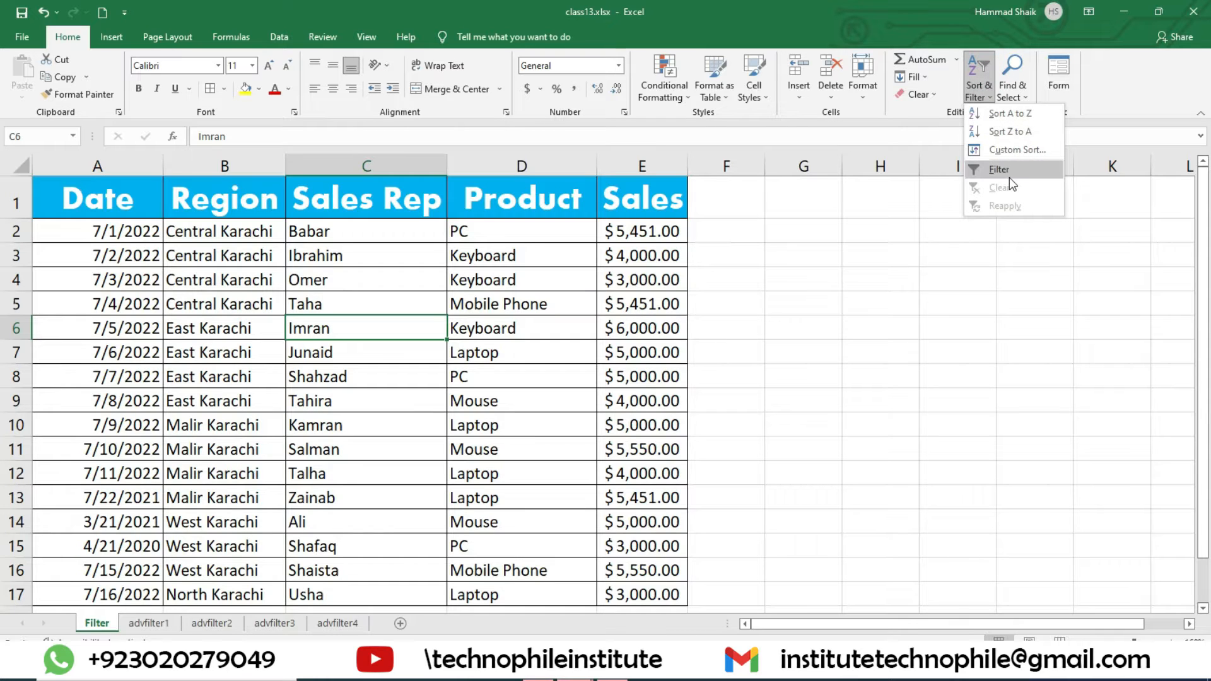
left_click(284, 37)
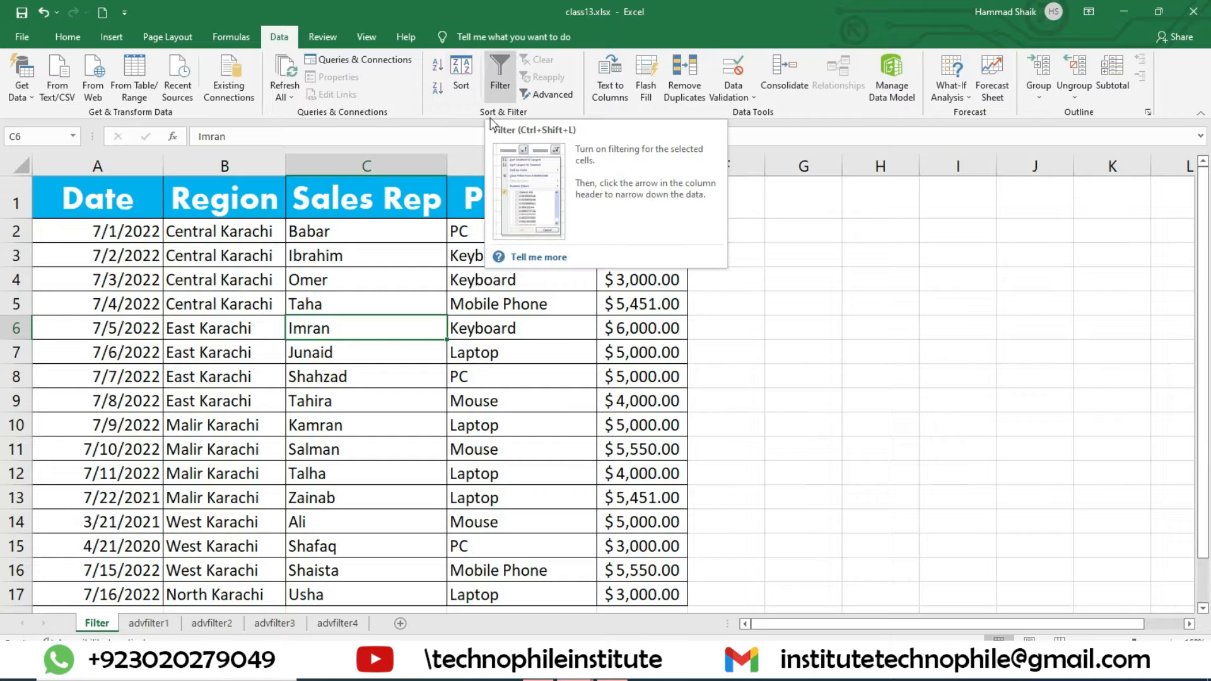
left_click(501, 69)
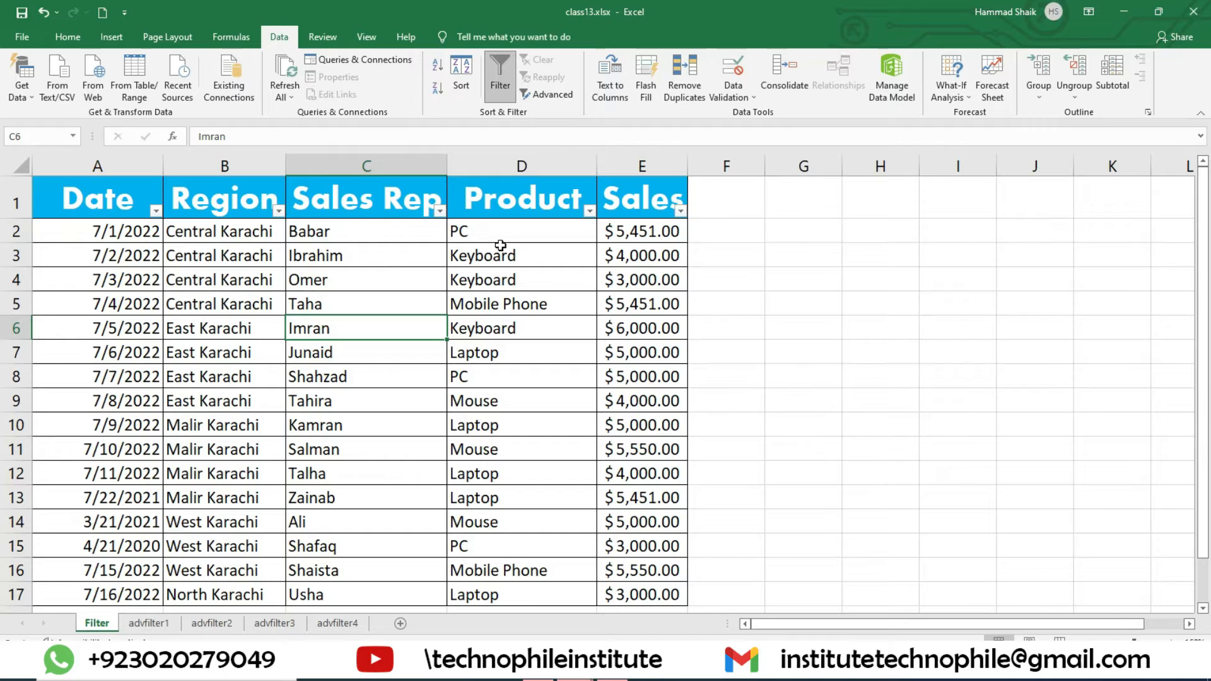
Step: Examine the filter options of the Date, Region, Sales Rep, Product and Sales columns one after another
left_click(156, 210)
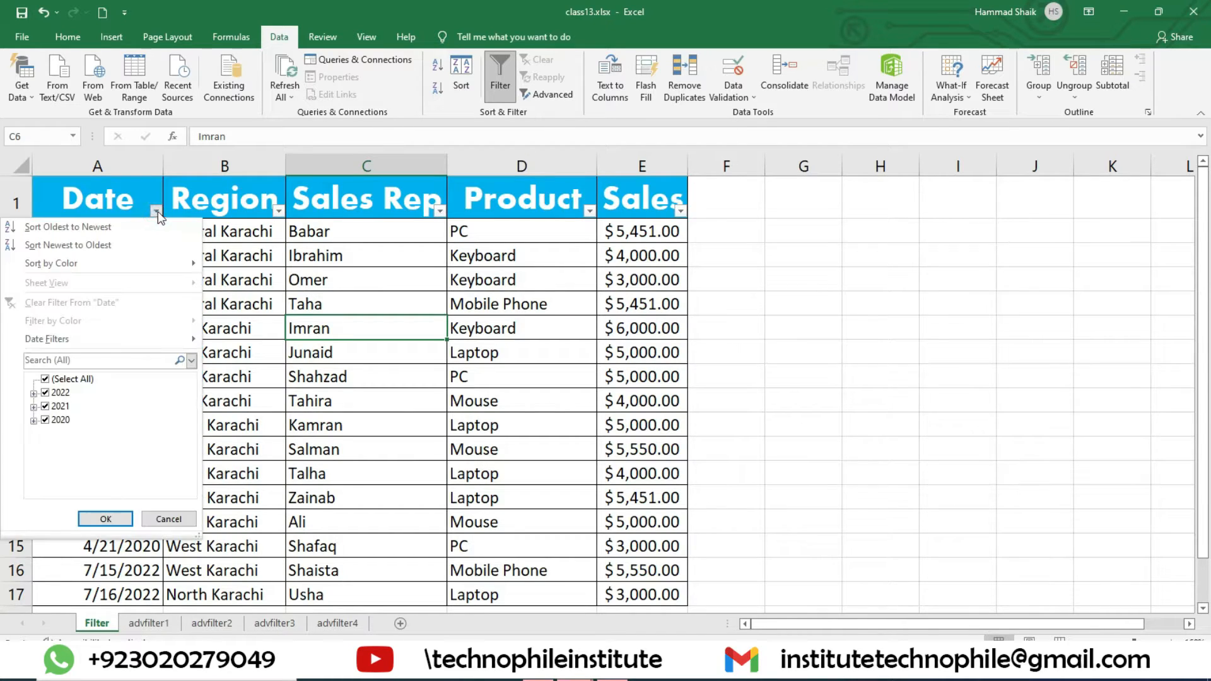
left_click(156, 210)
left_click(278, 210)
left_click(278, 212)
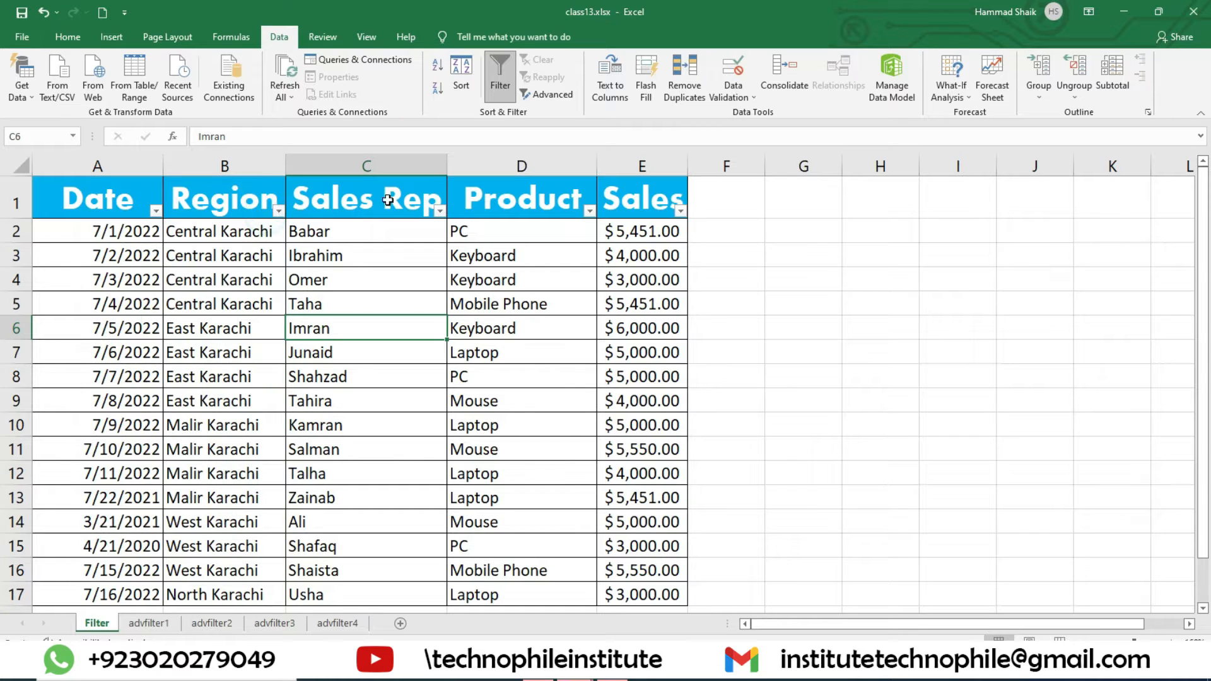
left_click(439, 211)
left_click(439, 211)
left_click(589, 211)
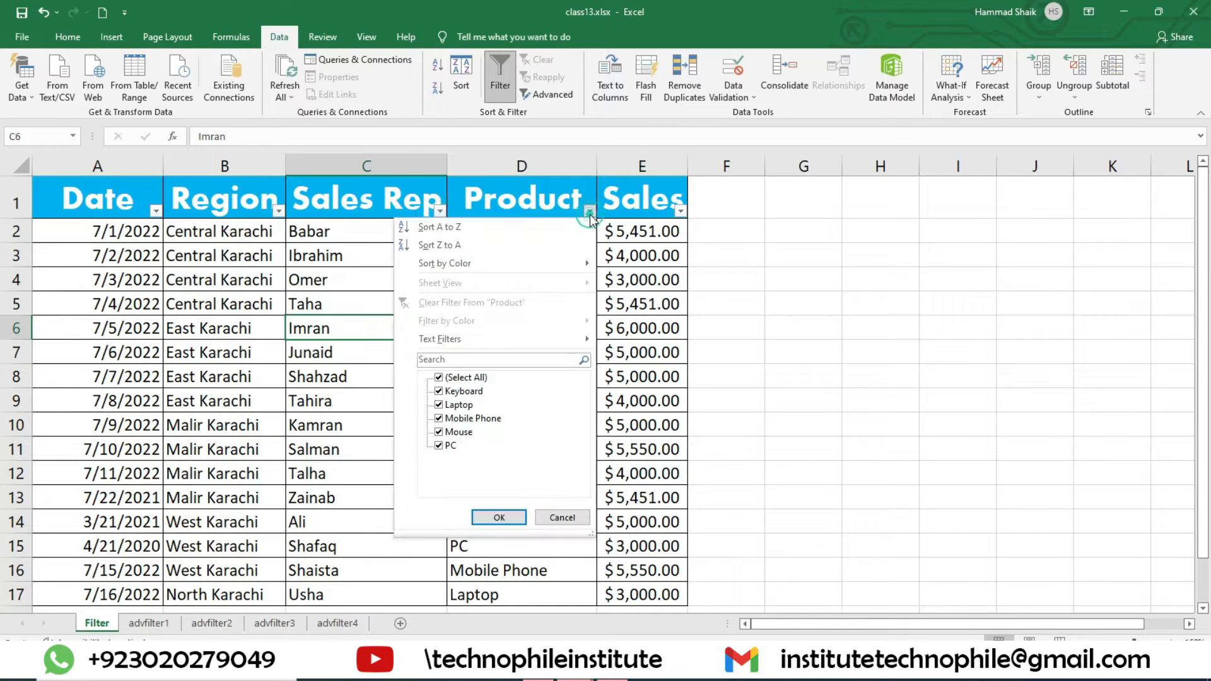
left_click(589, 210)
left_click(681, 211)
left_click(681, 213)
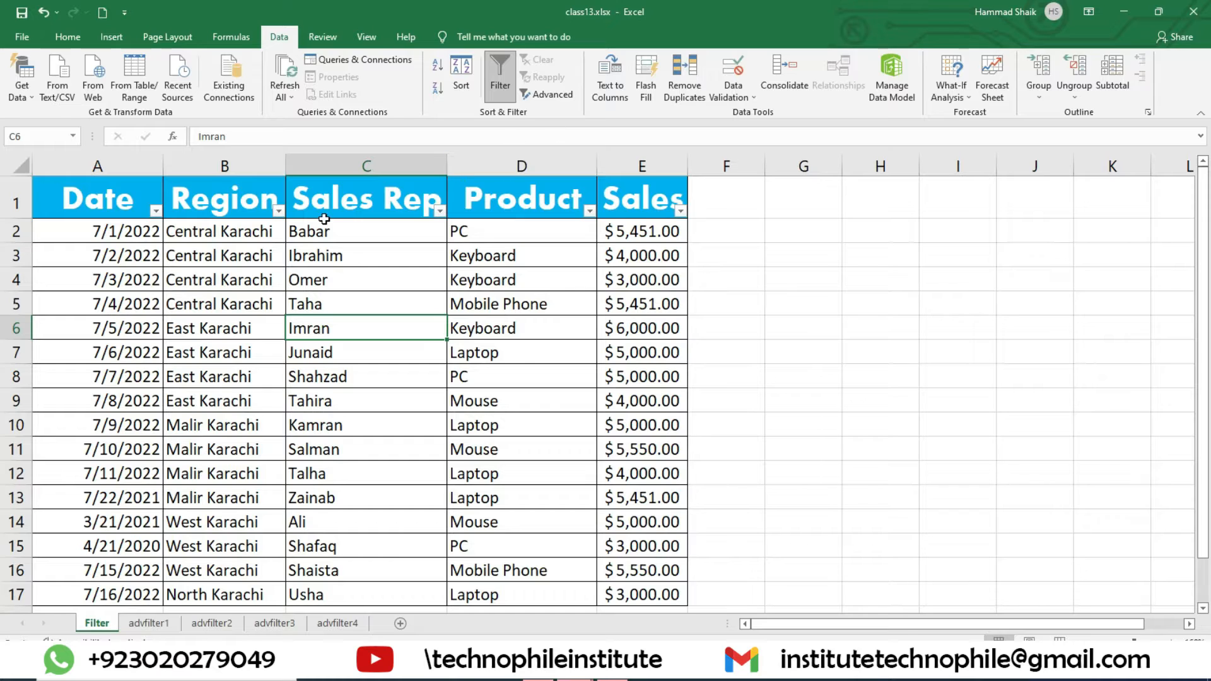
Step: Filter the Date column to show only the 2021 records, and clear the filter again
left_click(156, 211)
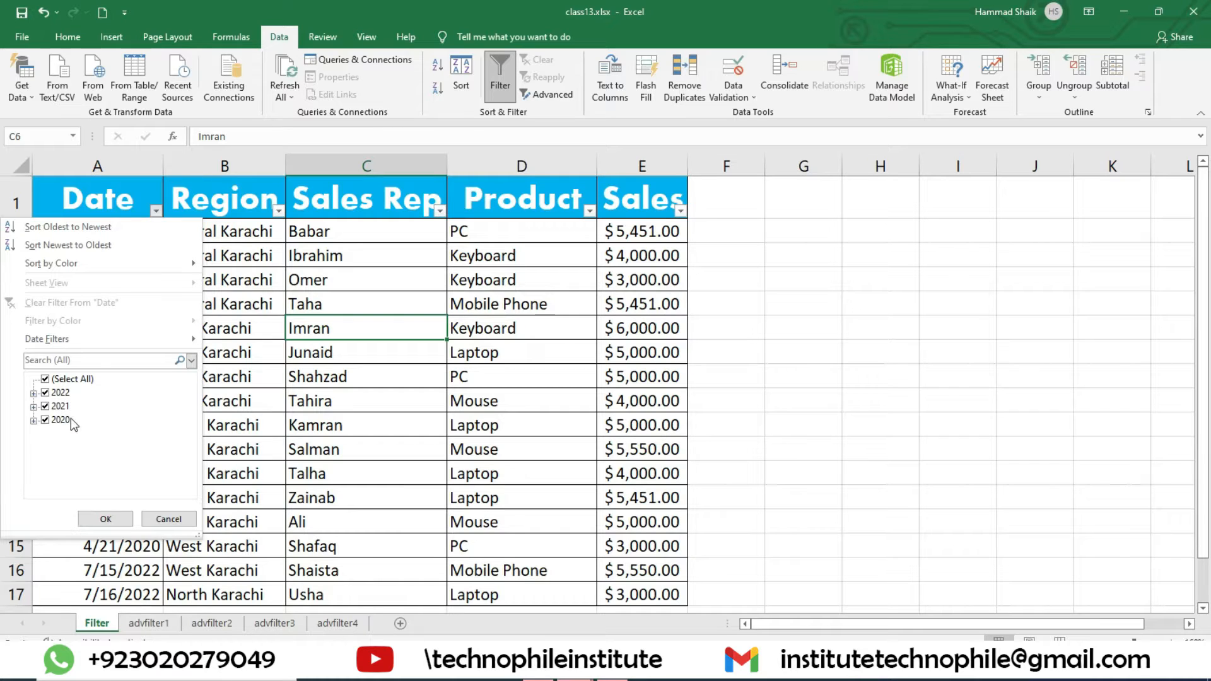
left_click(68, 379)
left_click(45, 406)
left_click(33, 407)
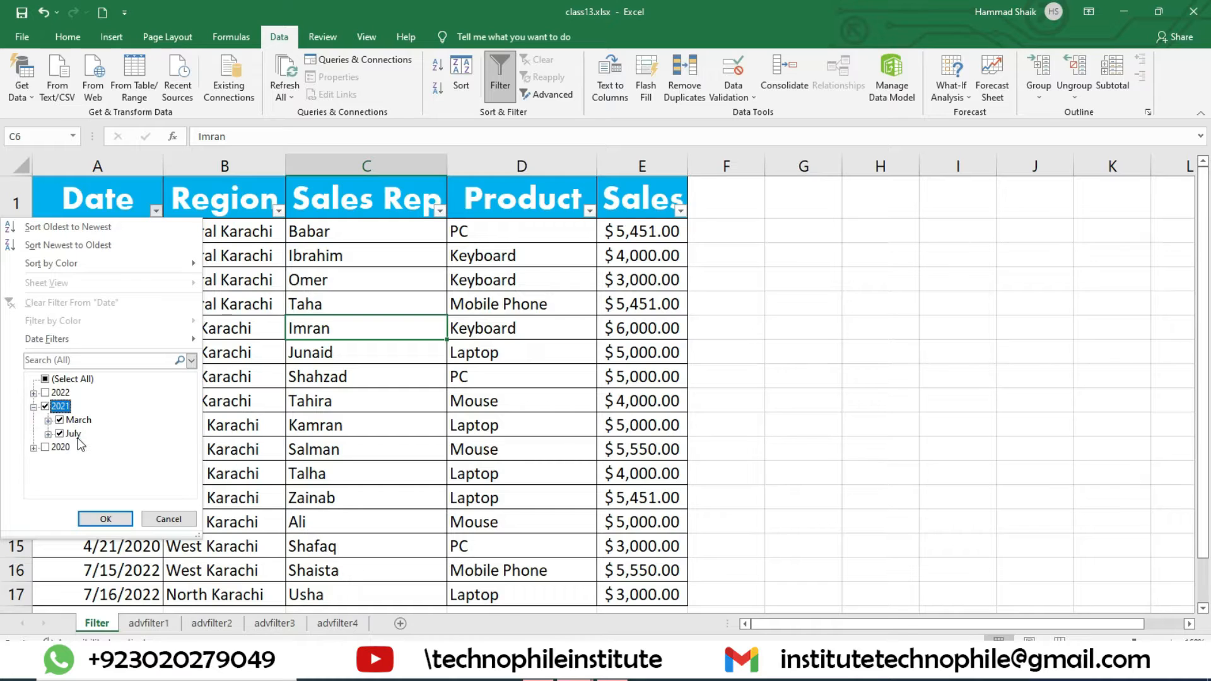
left_click(34, 407)
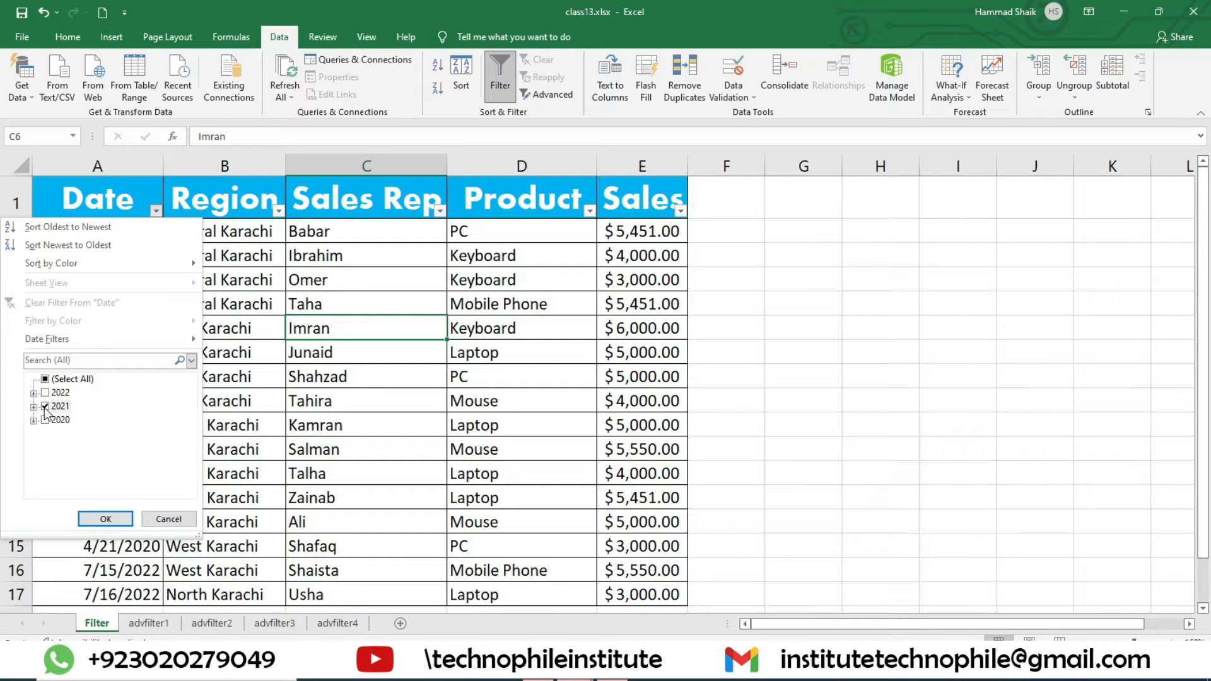
left_click(116, 517)
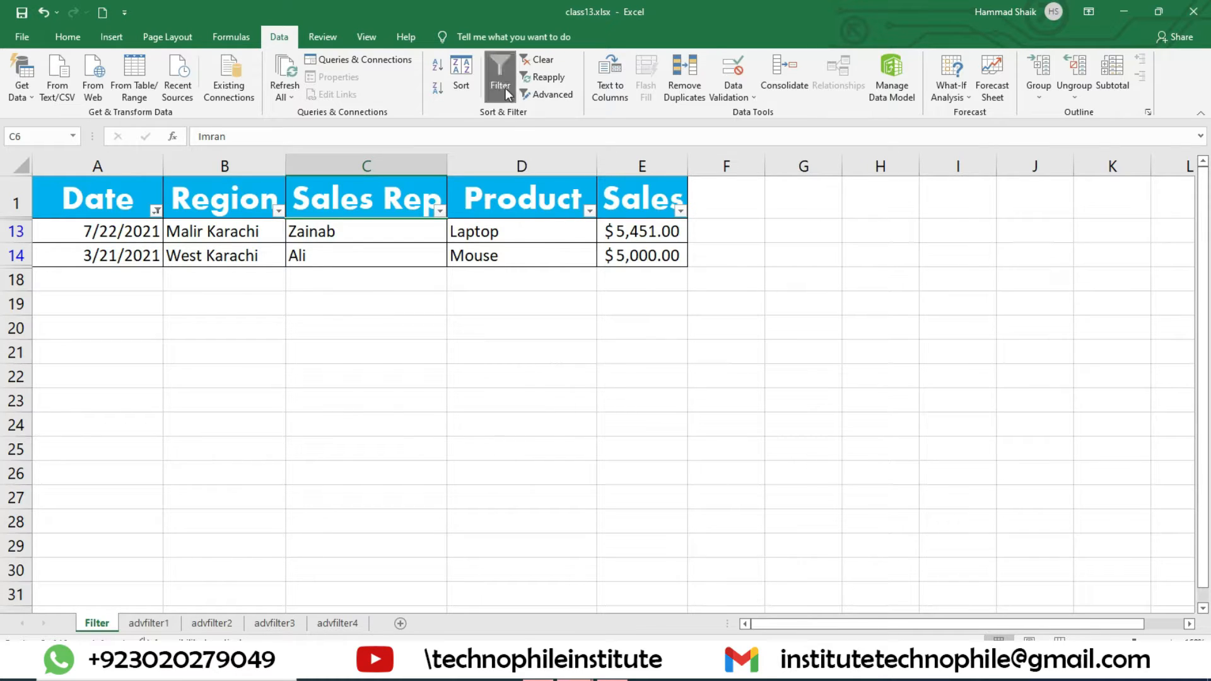
left_click(539, 62)
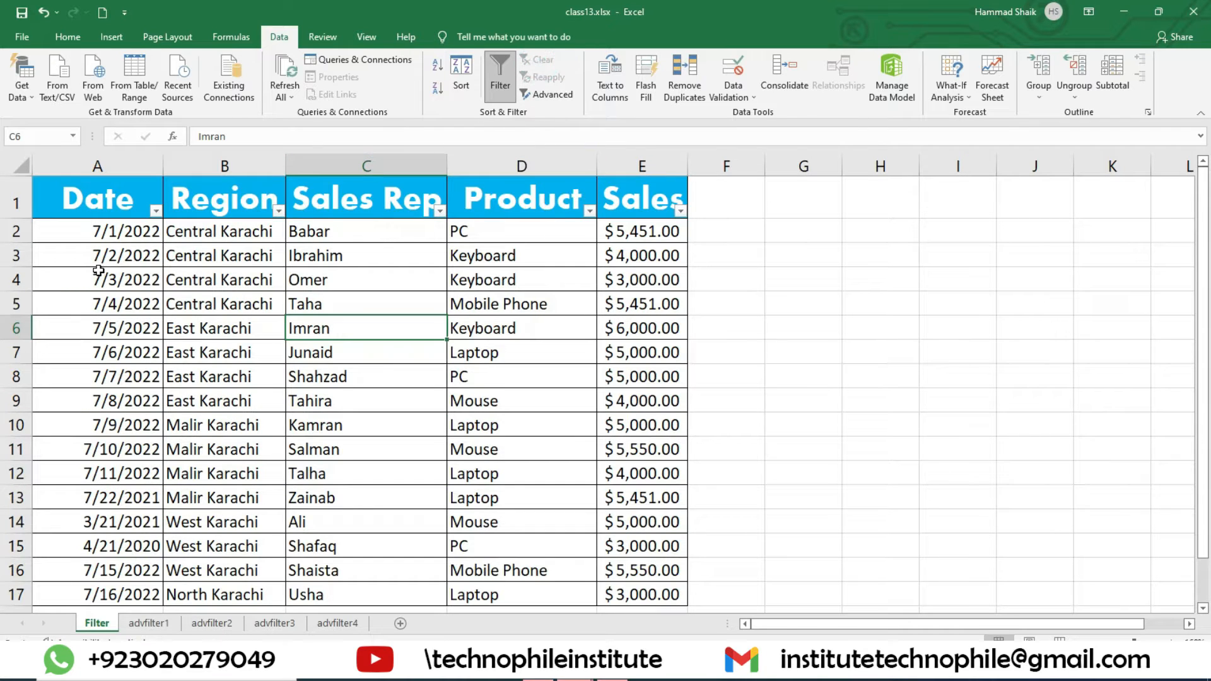
Step: Filter the Date column to show only the 2022 records, and remove that filter
left_click(155, 211)
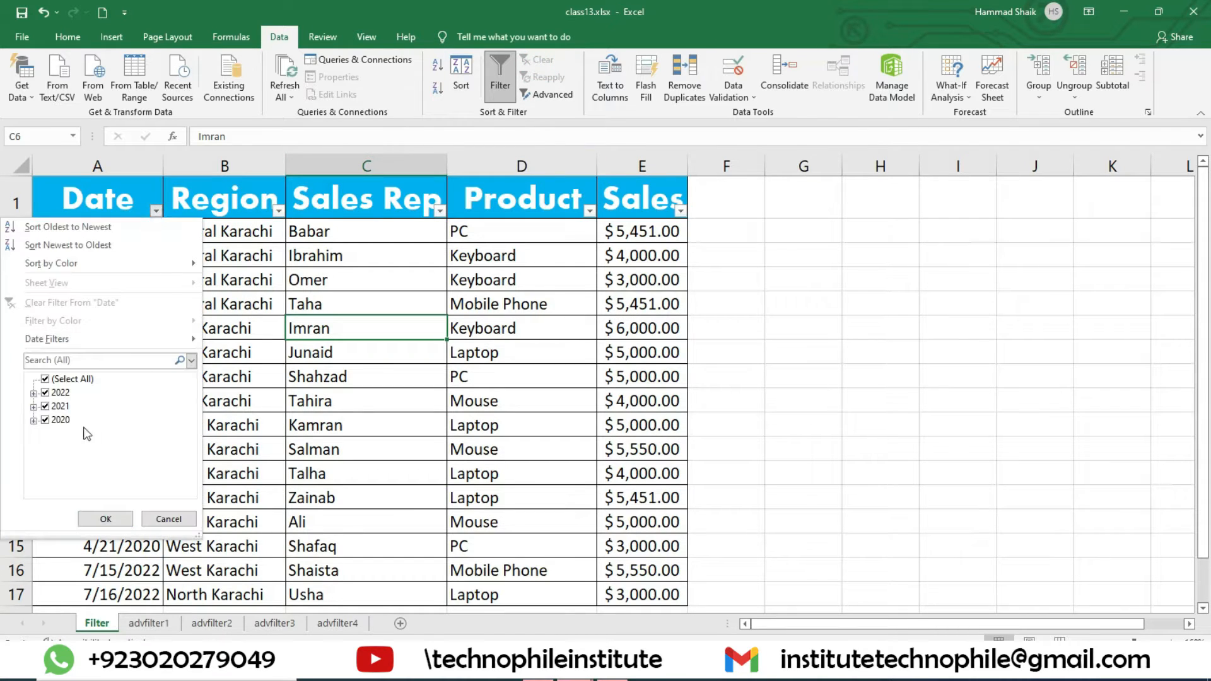
left_click(45, 379)
left_click(45, 392)
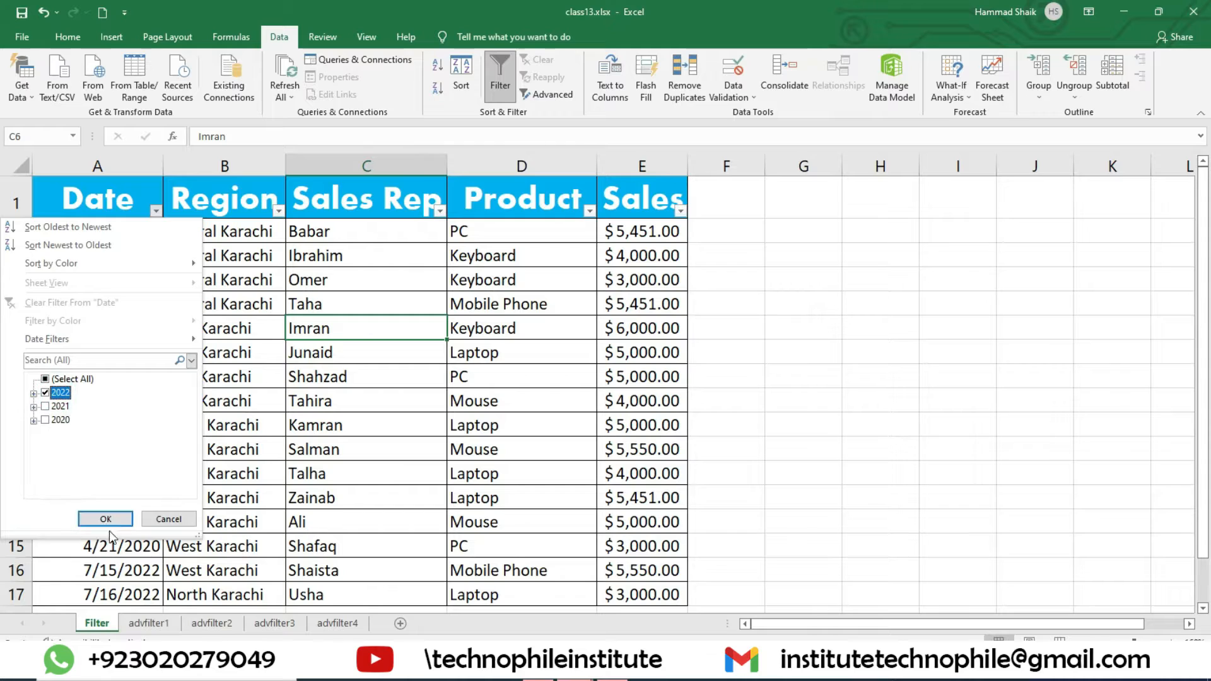
left_click(106, 519)
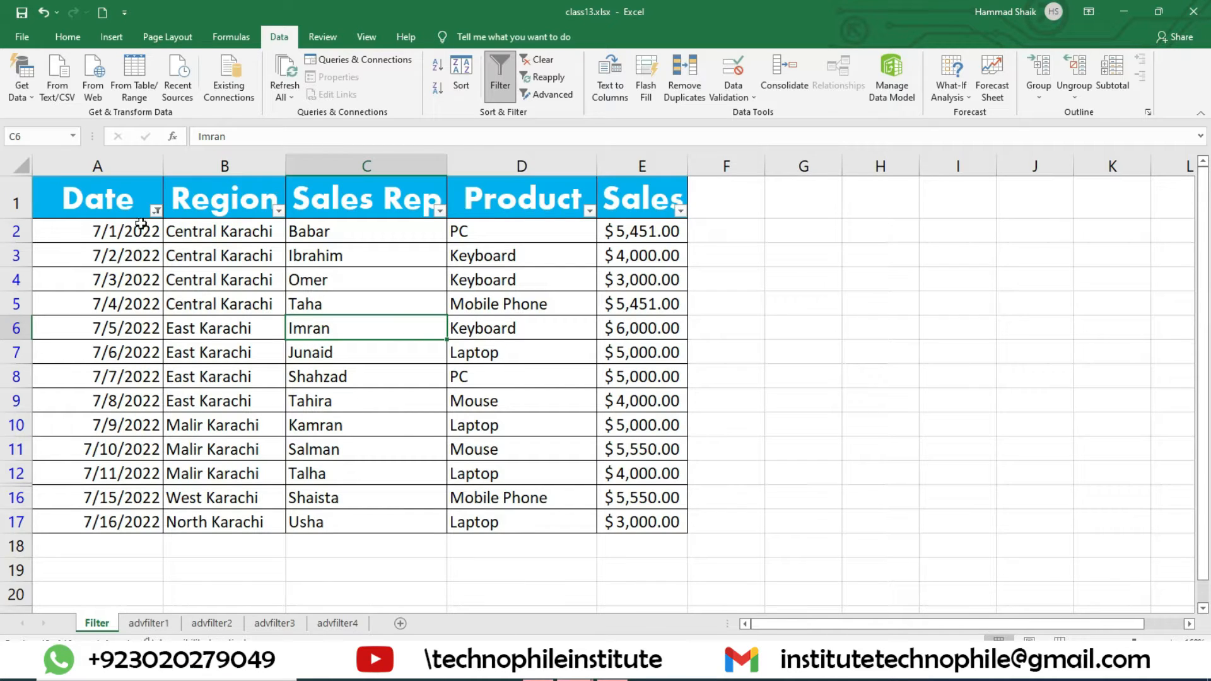
left_click(153, 210)
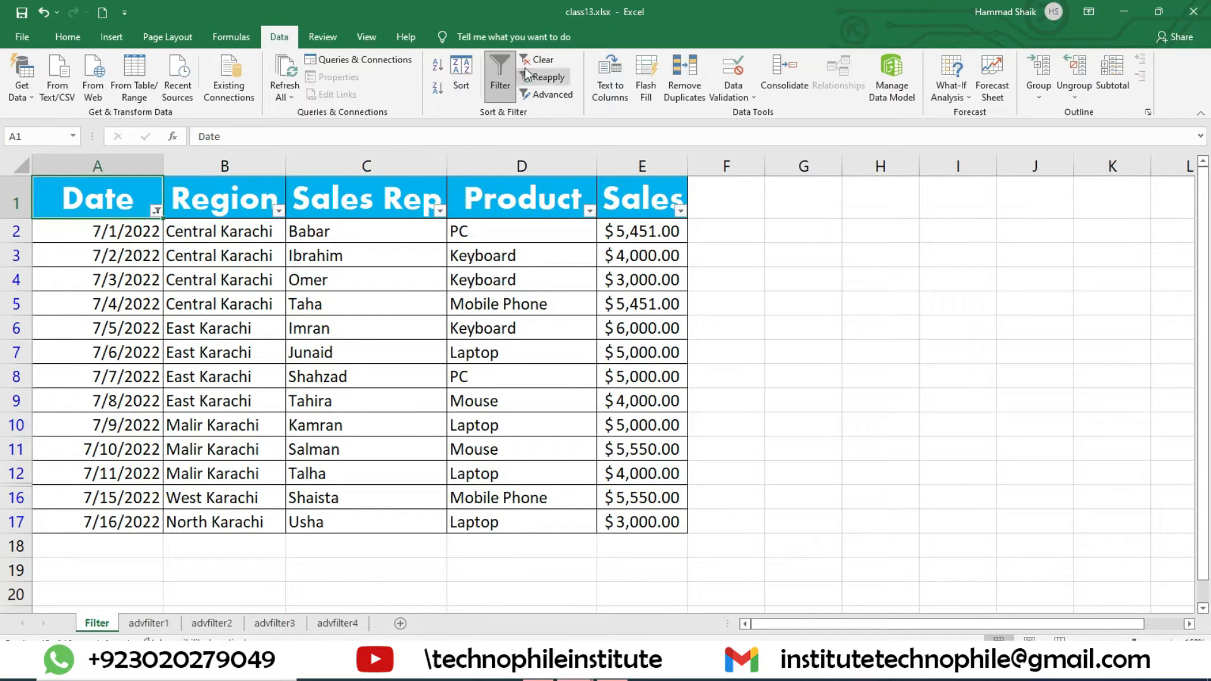
left_click(541, 59)
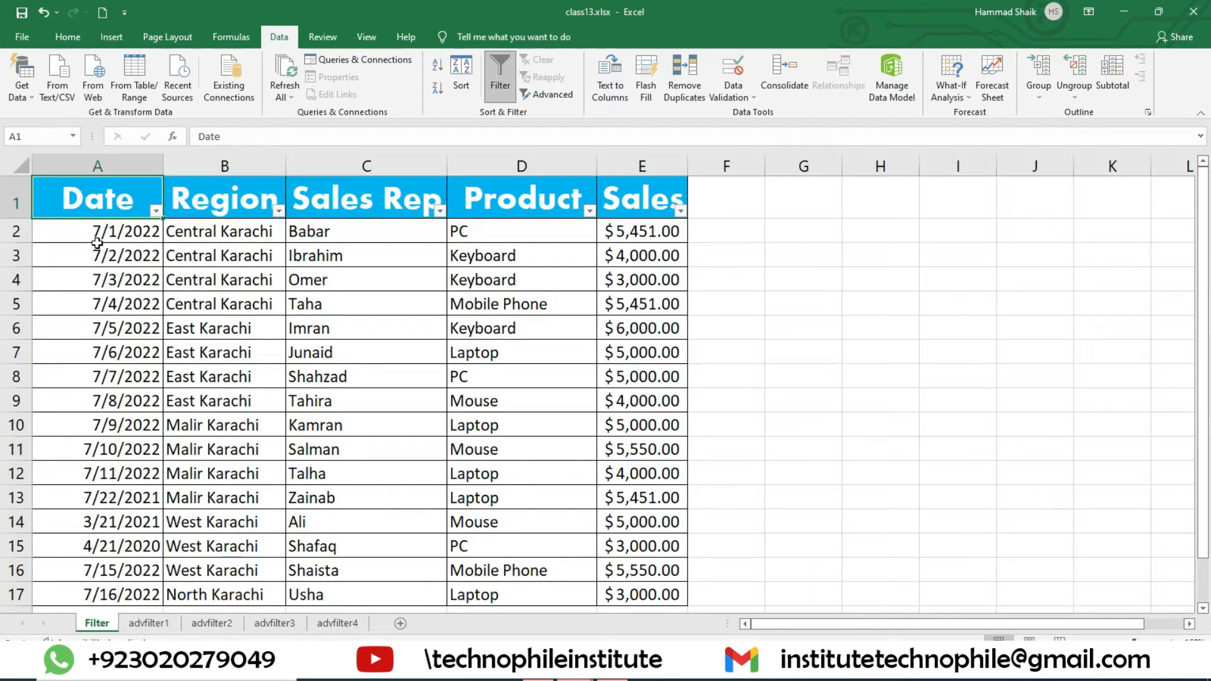
left_click(157, 212)
mouse_move(52, 342)
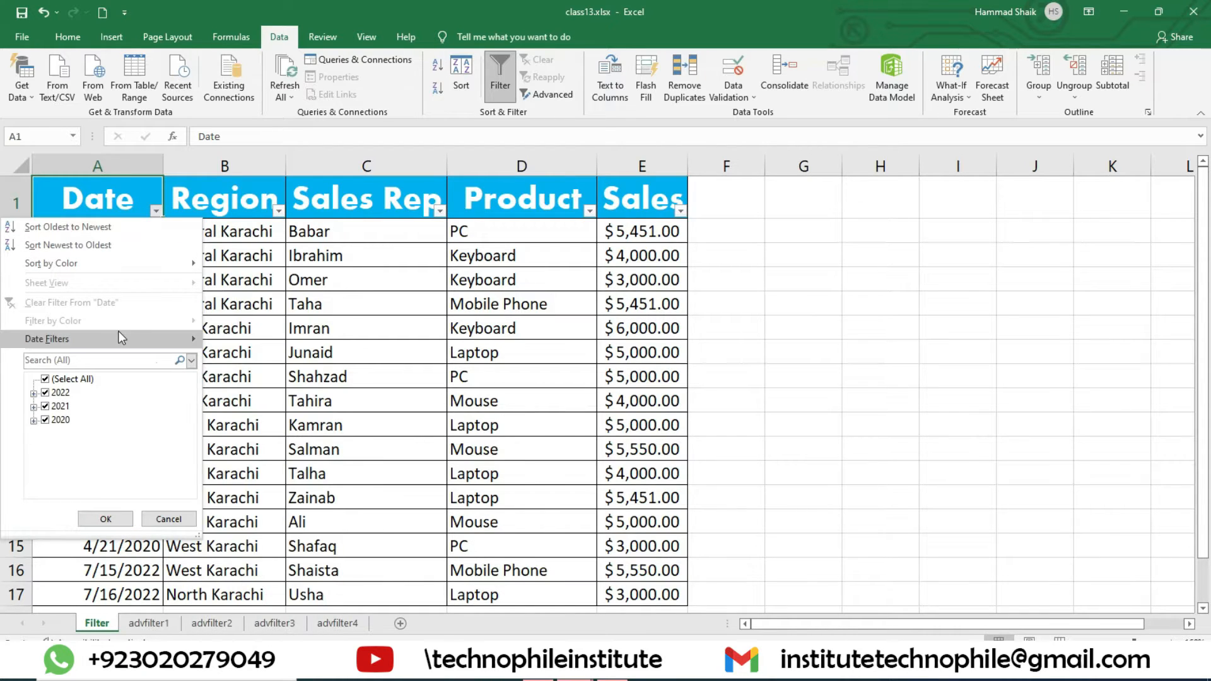
left_click(394, 295)
left_click(99, 305)
Step: Change the date in cell A2 to 7/28/2022 and the date in A3 to 7/29/2022
left_click(121, 235)
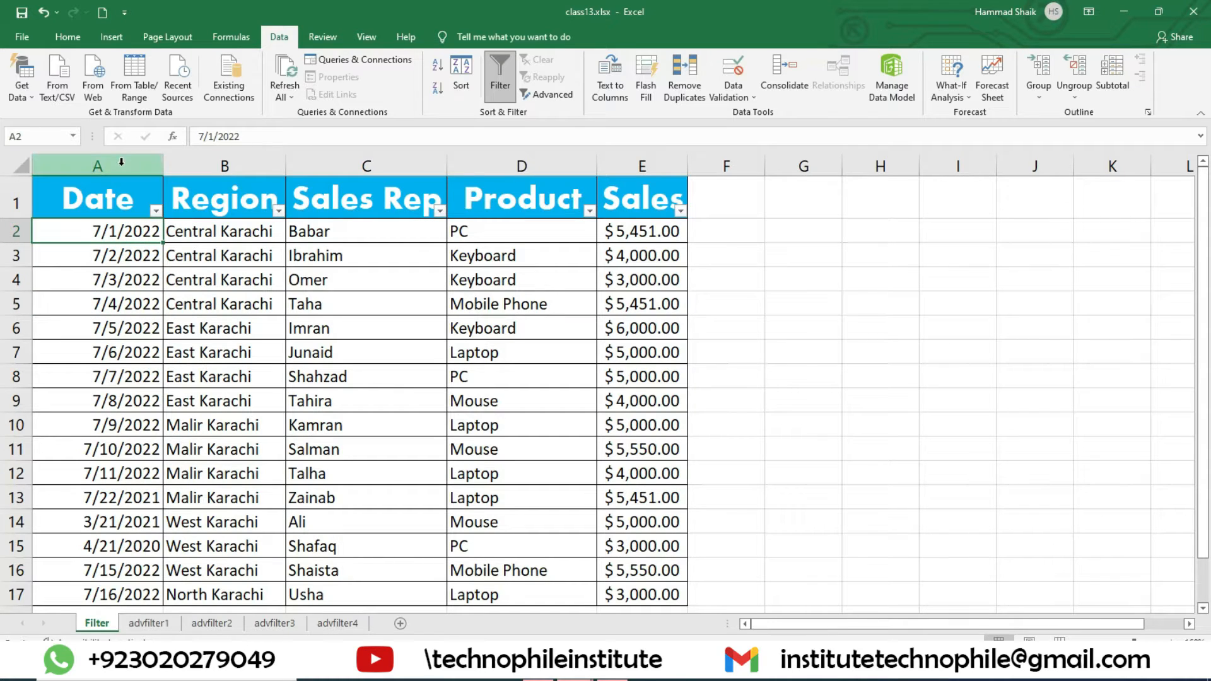
type("7/28/2022")
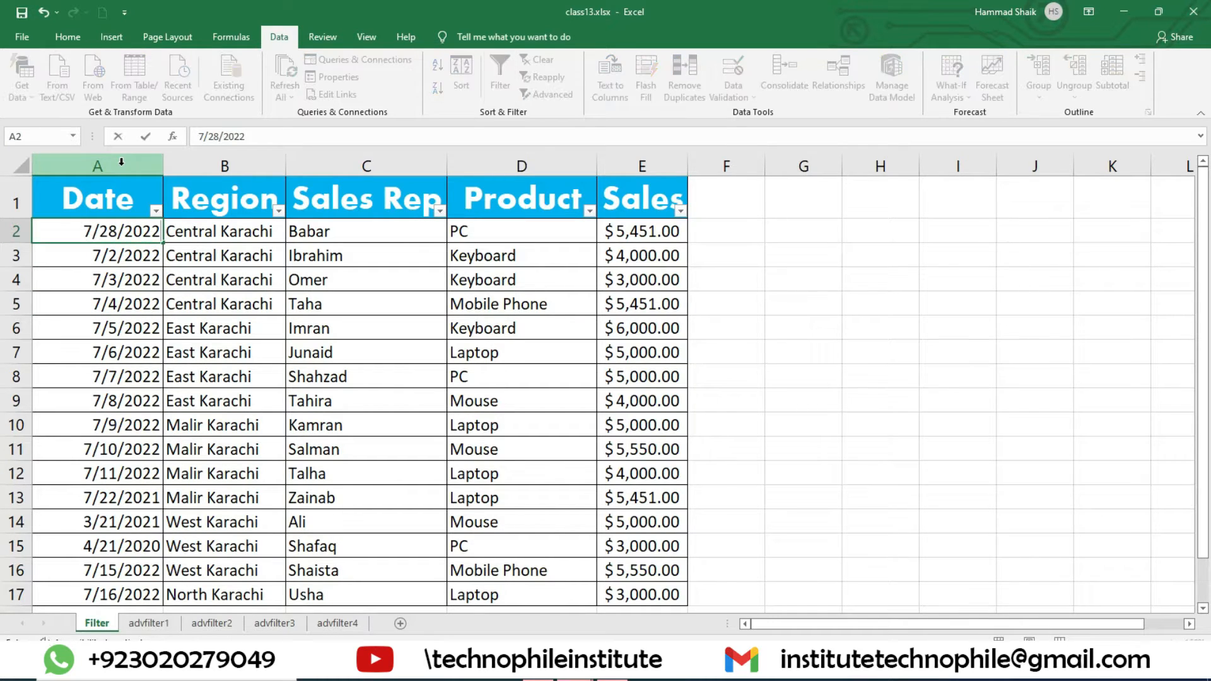
key("Return")
type("7/")
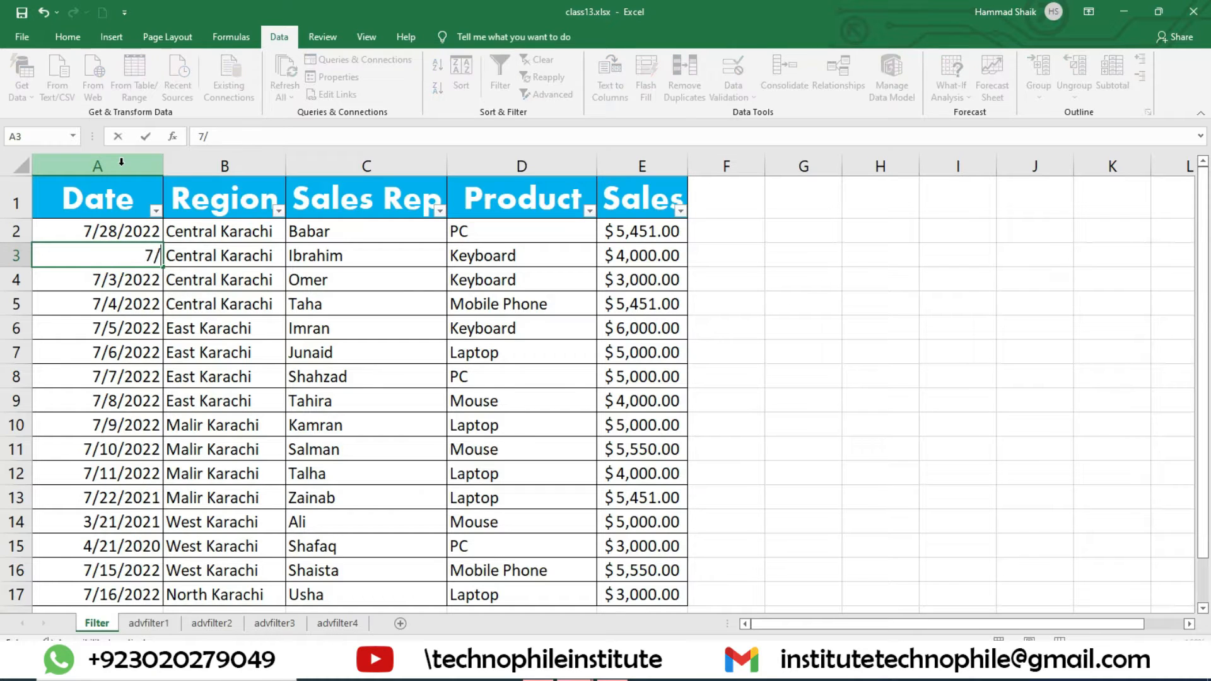
type("29/2022")
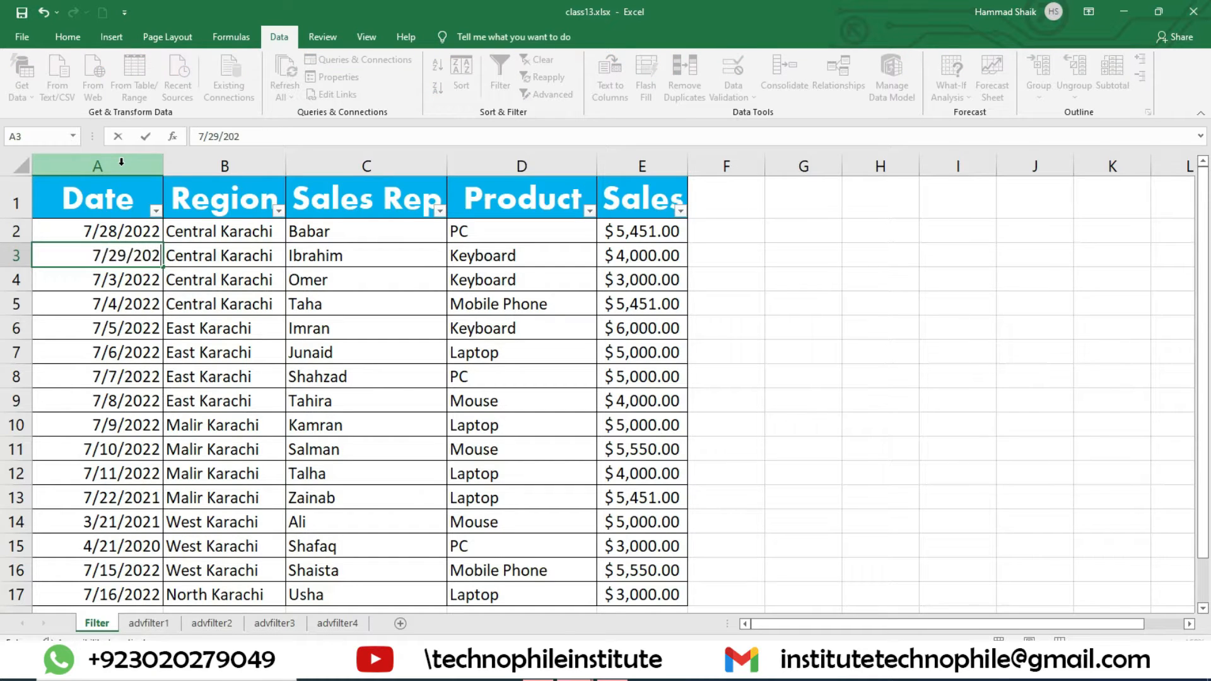
key("Return")
Step: Apply the Today date filter to the Date column
left_click(155, 210)
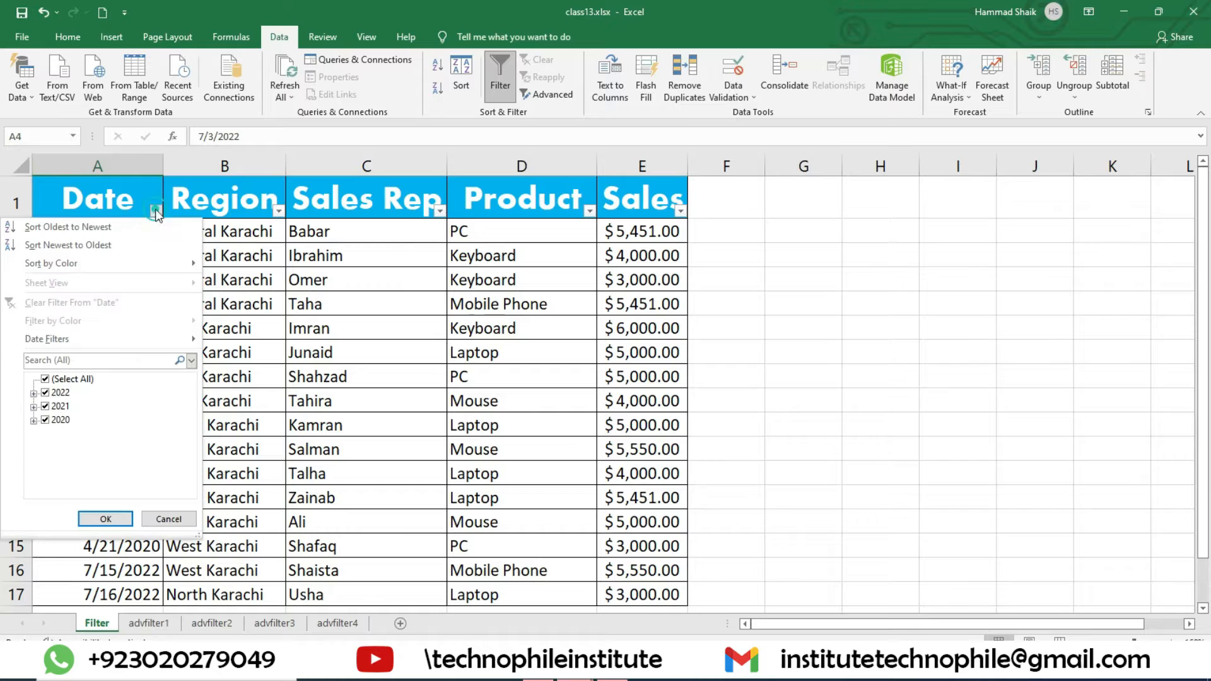
mouse_move(106, 339)
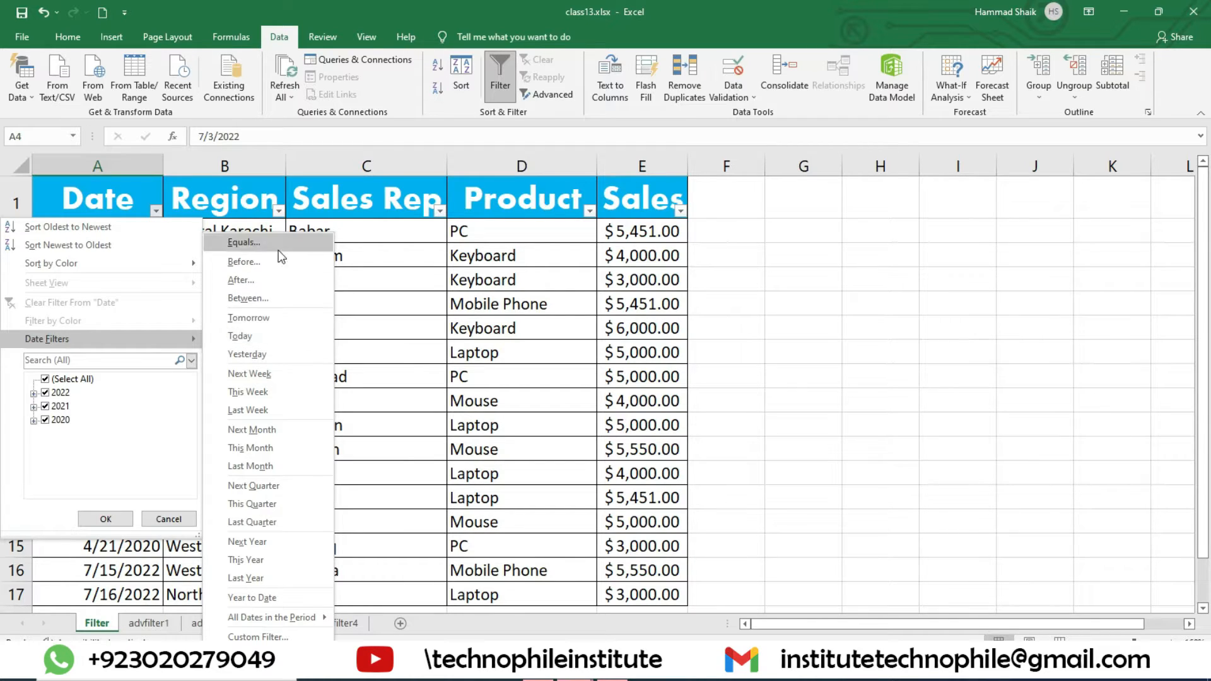
left_click(279, 335)
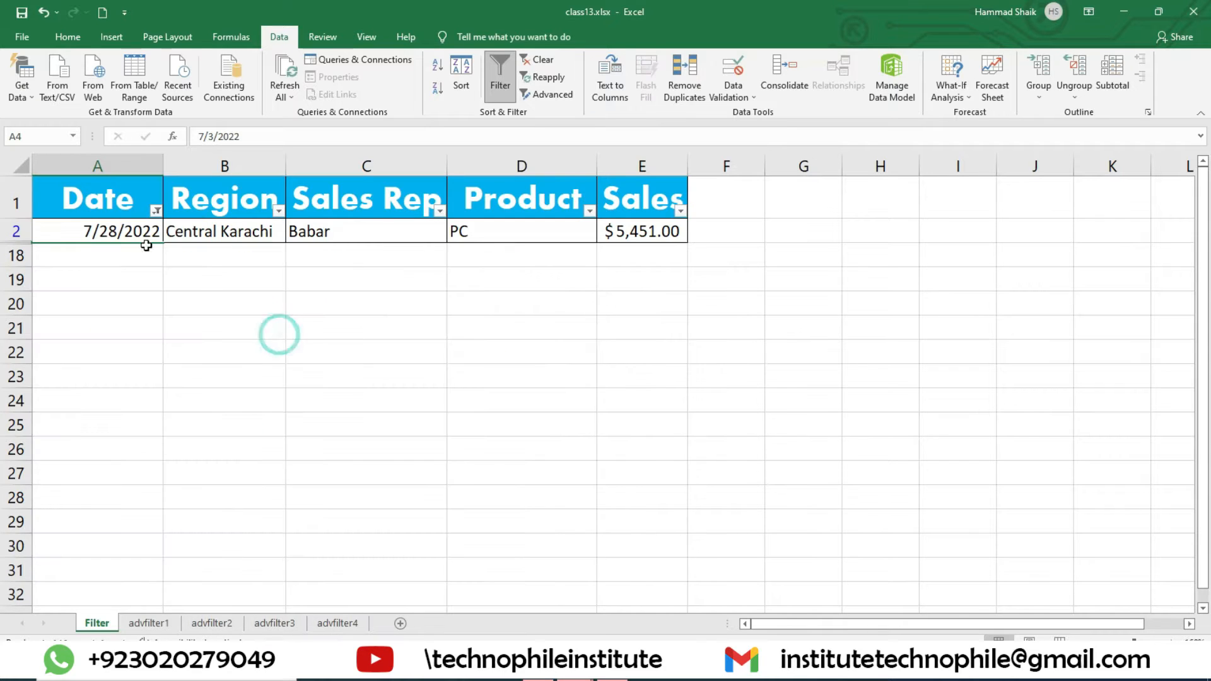
Step: Switch the Date column's date filter to Last Week
left_click(156, 211)
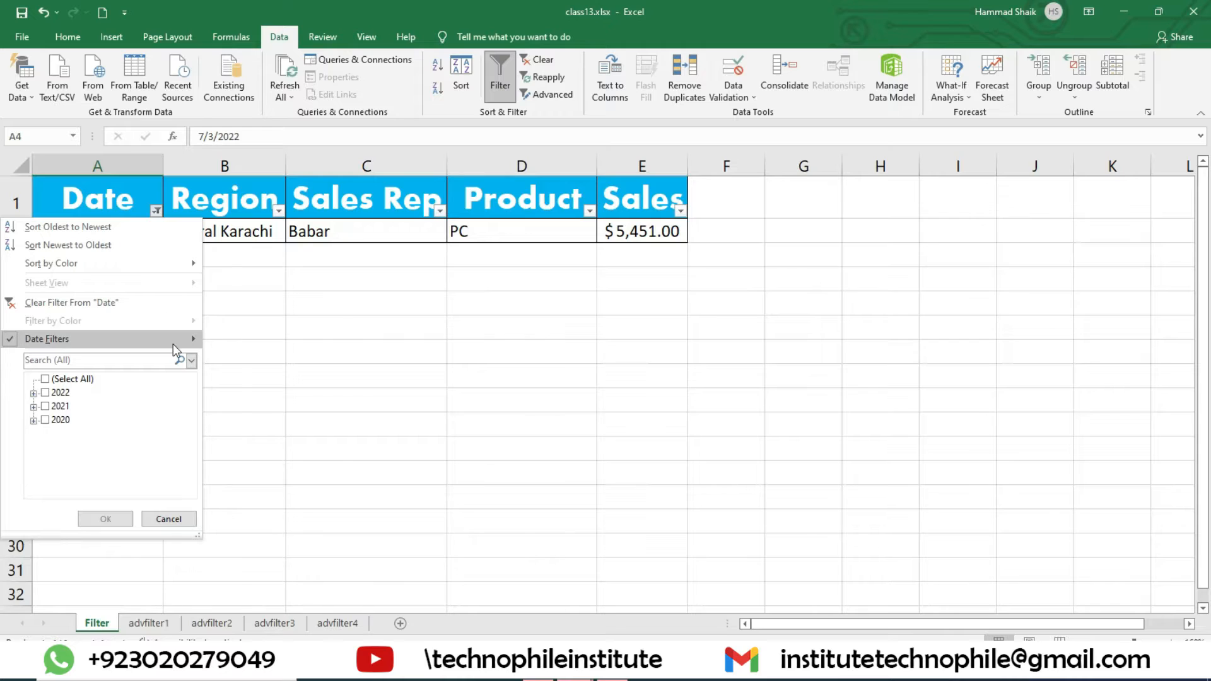
mouse_move(173, 343)
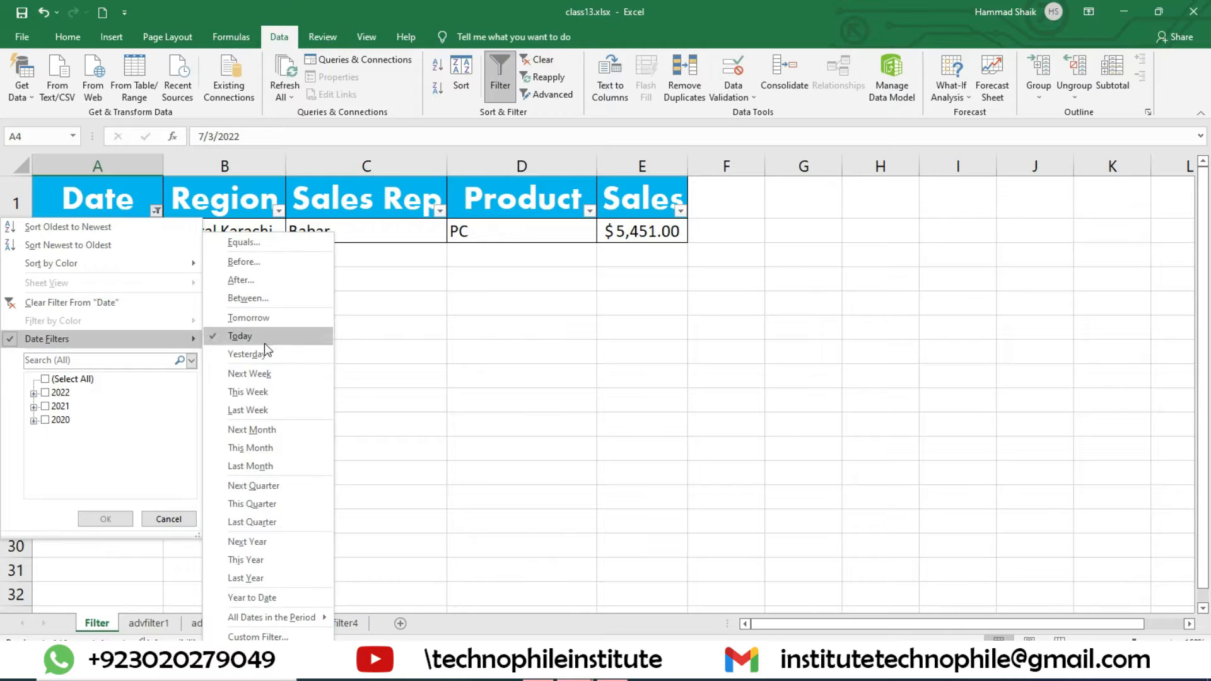
left_click(293, 408)
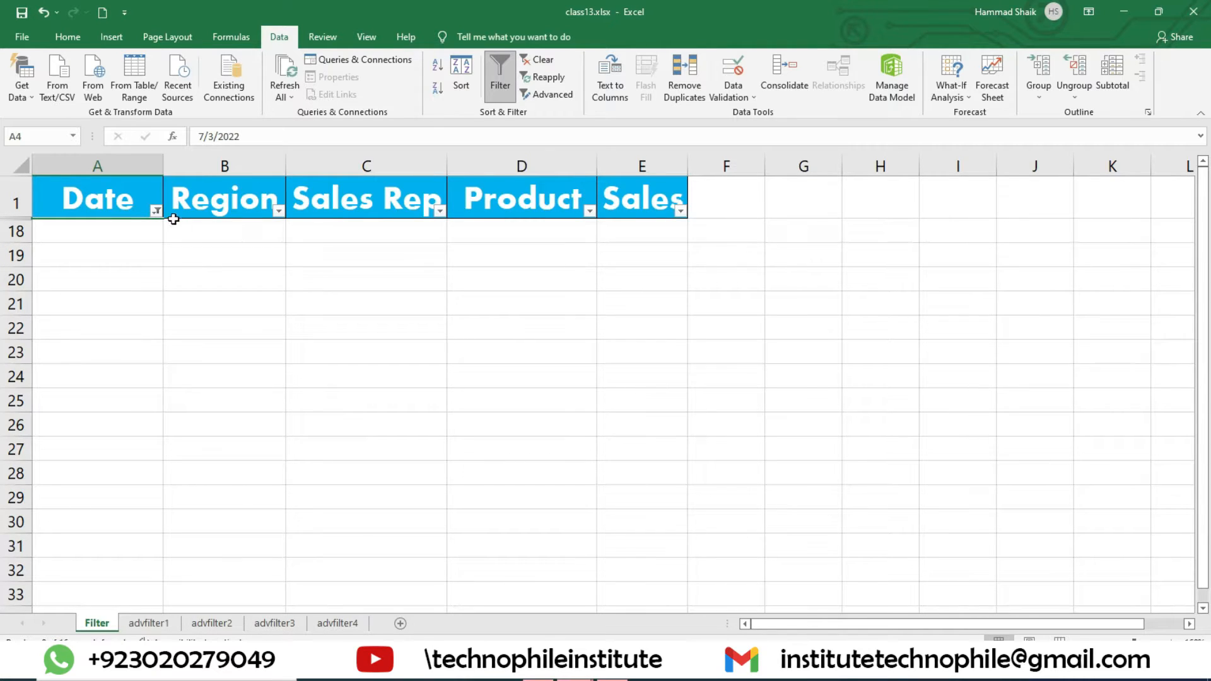
Step: Switch the Date column's date filter to Last Year
left_click(156, 211)
left_click(154, 340)
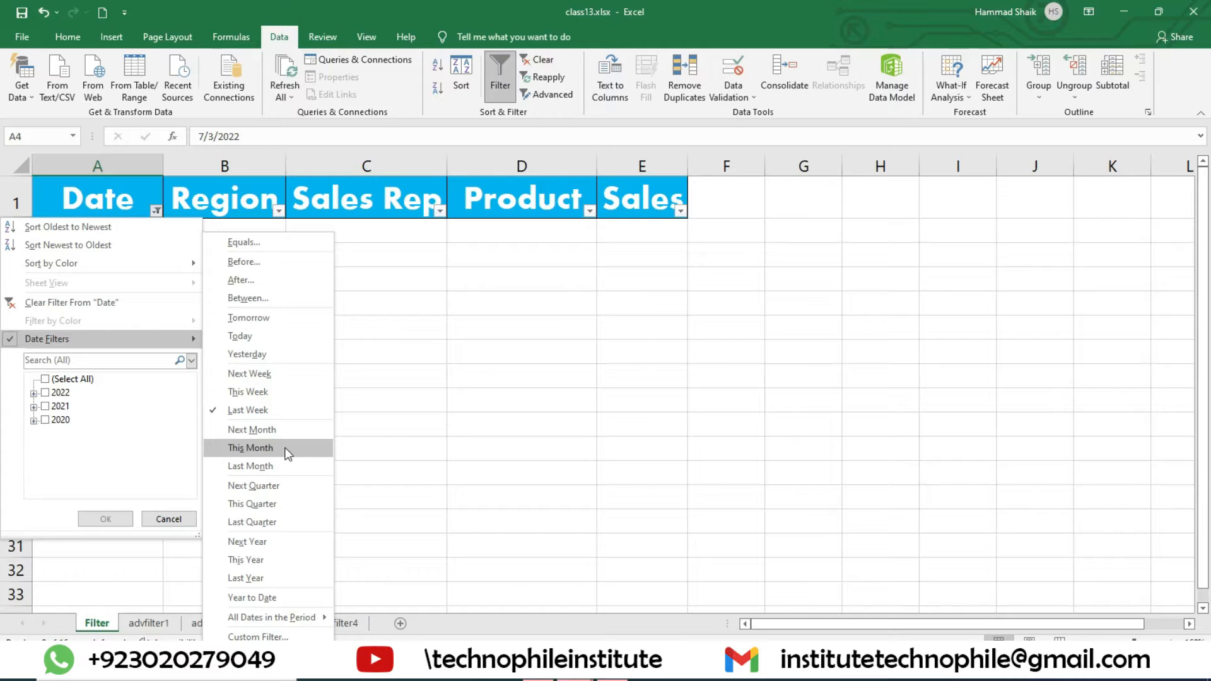
left_click(294, 580)
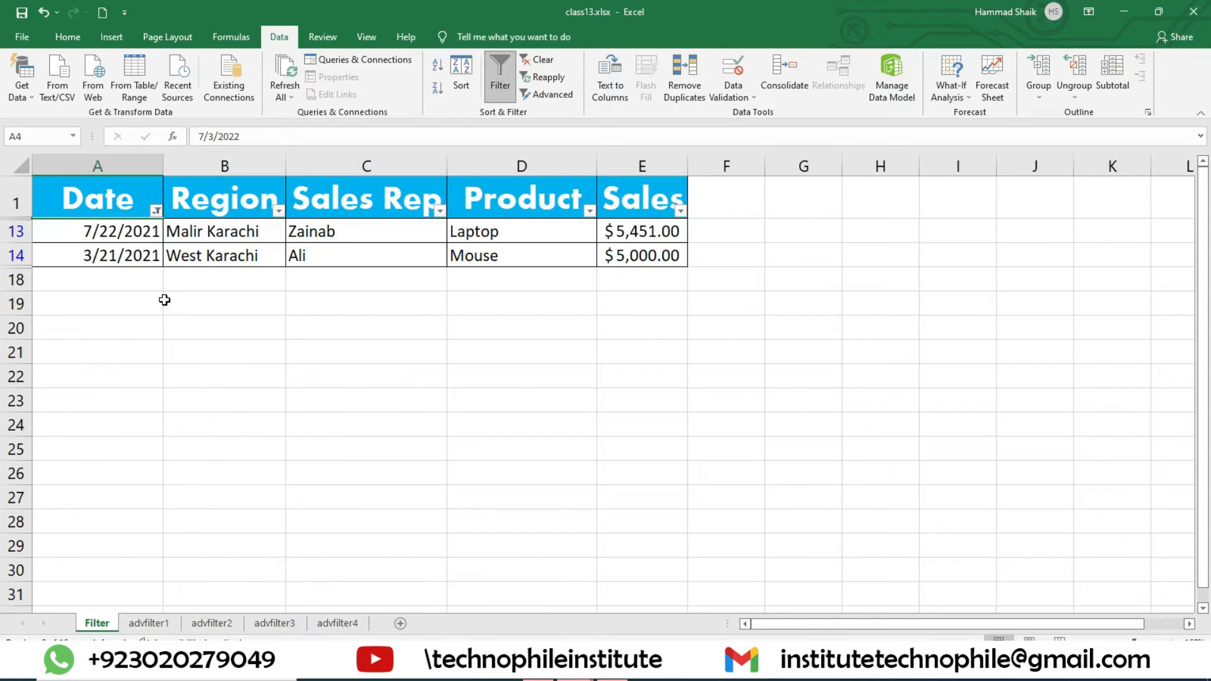
Step: Switch the Date column's date filter to Tomorrow
left_click(156, 212)
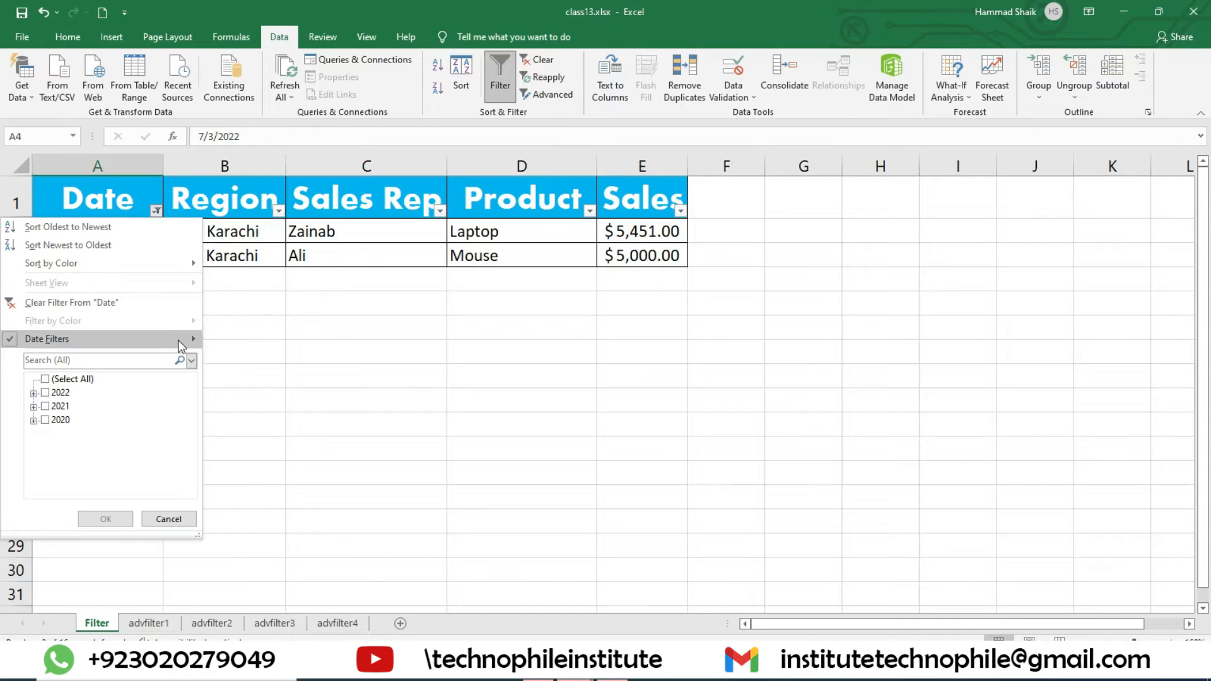
mouse_move(178, 340)
left_click(288, 312)
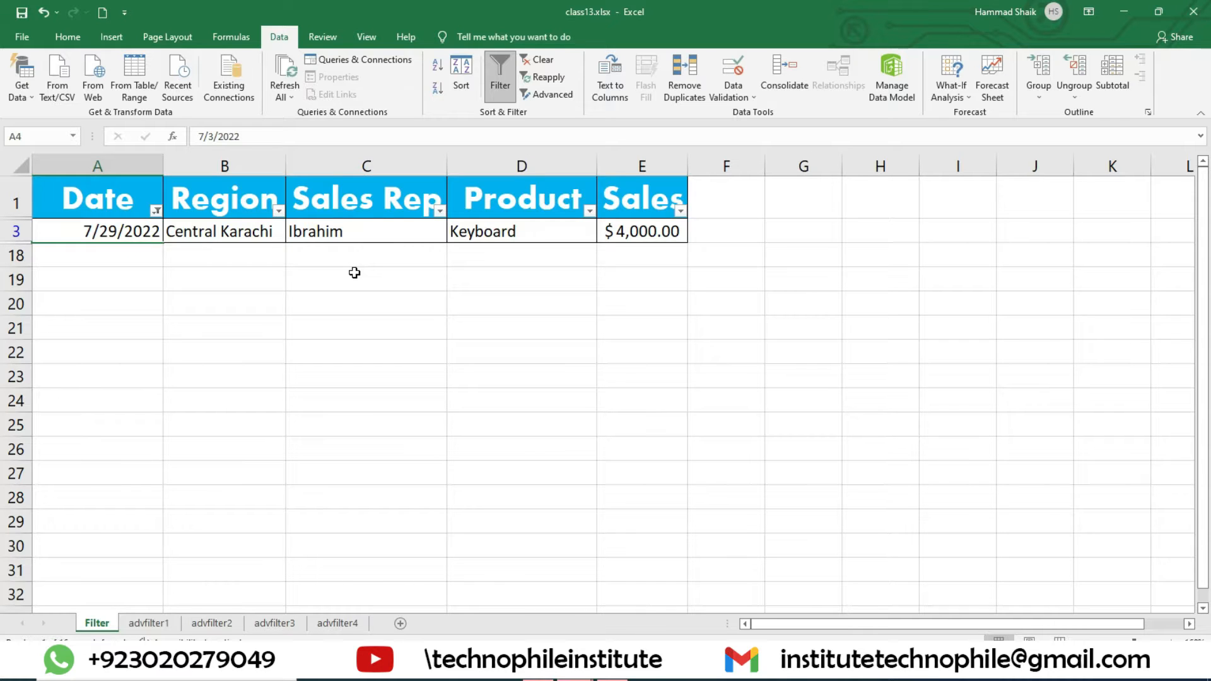
Step: Clear the filter on the Date column so all sales rows show
left_click(151, 213)
left_click(157, 213)
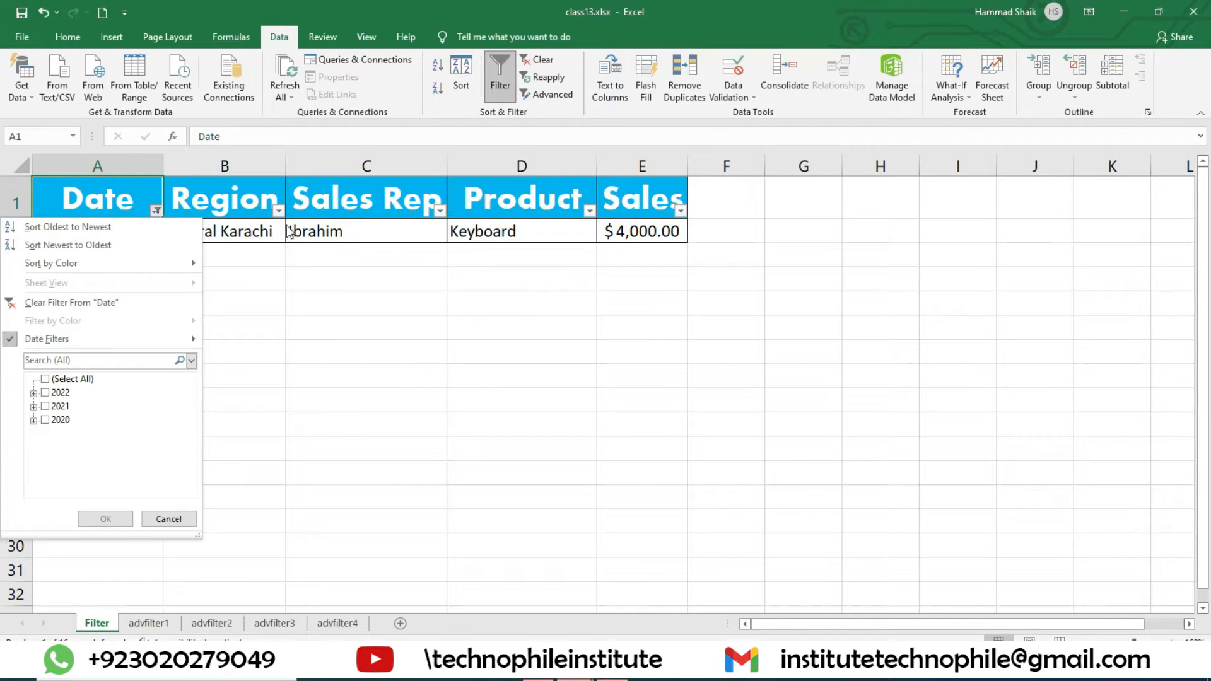
left_click(540, 60)
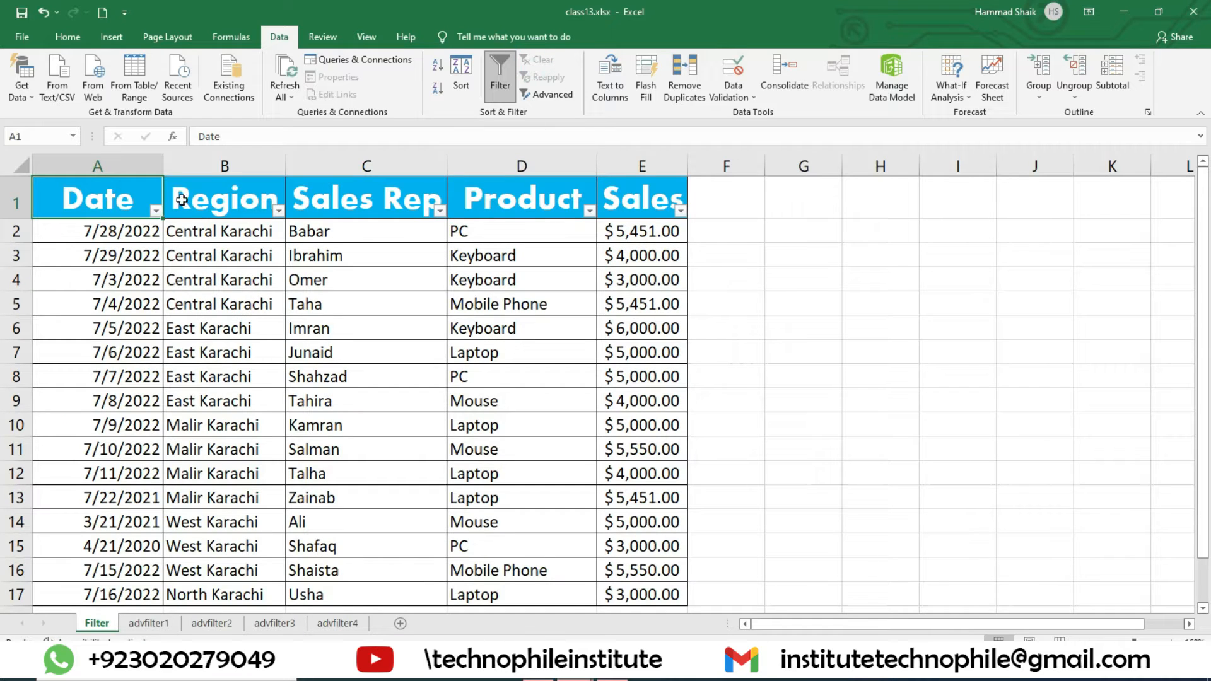
Step: Filter the Region column to Malir Karachi only, and extend the selection to include North Karachi
left_click(278, 211)
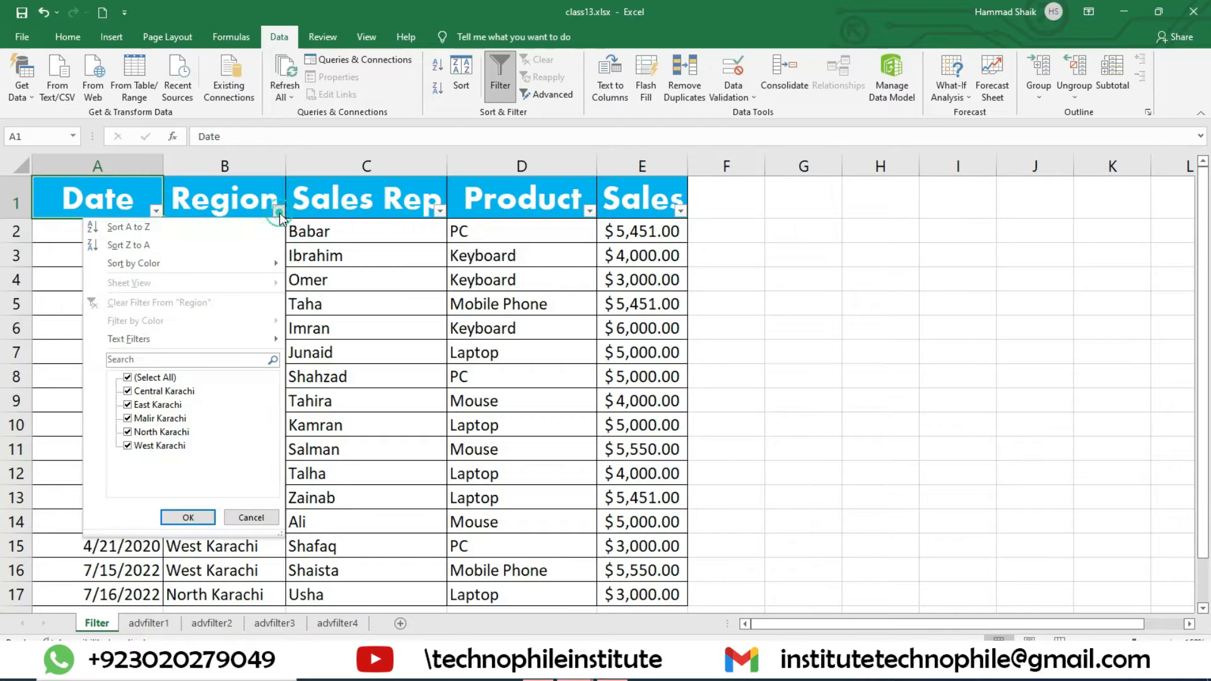
left_click(150, 378)
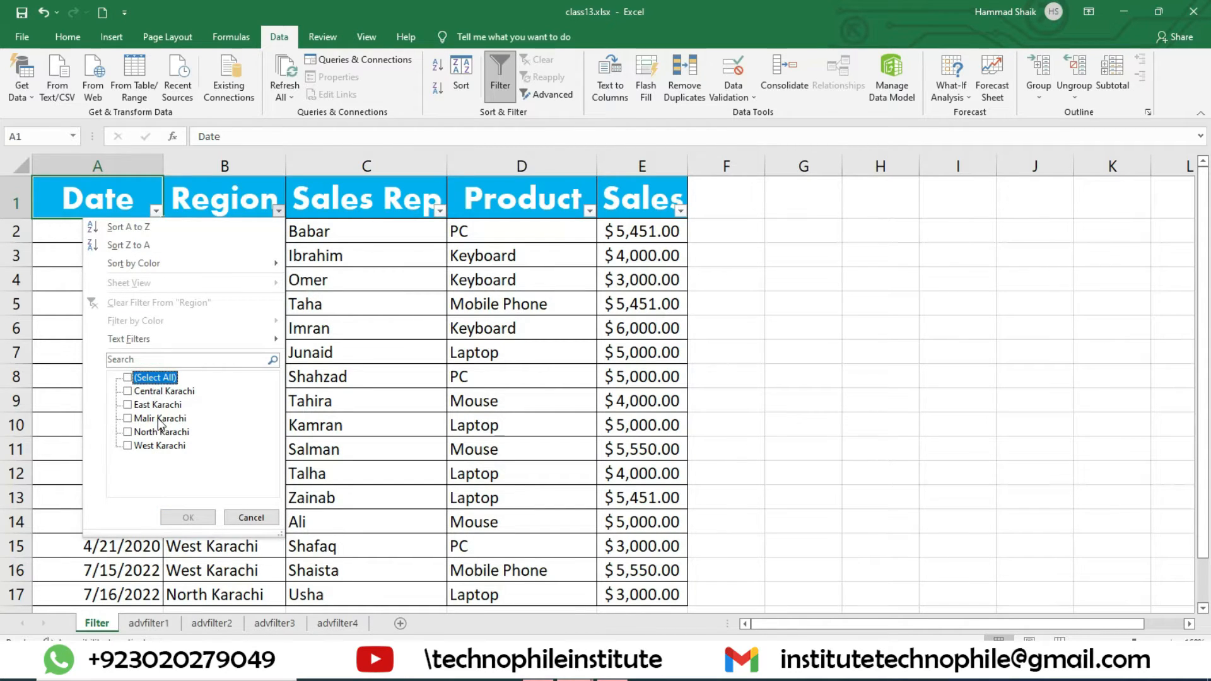
left_click(159, 419)
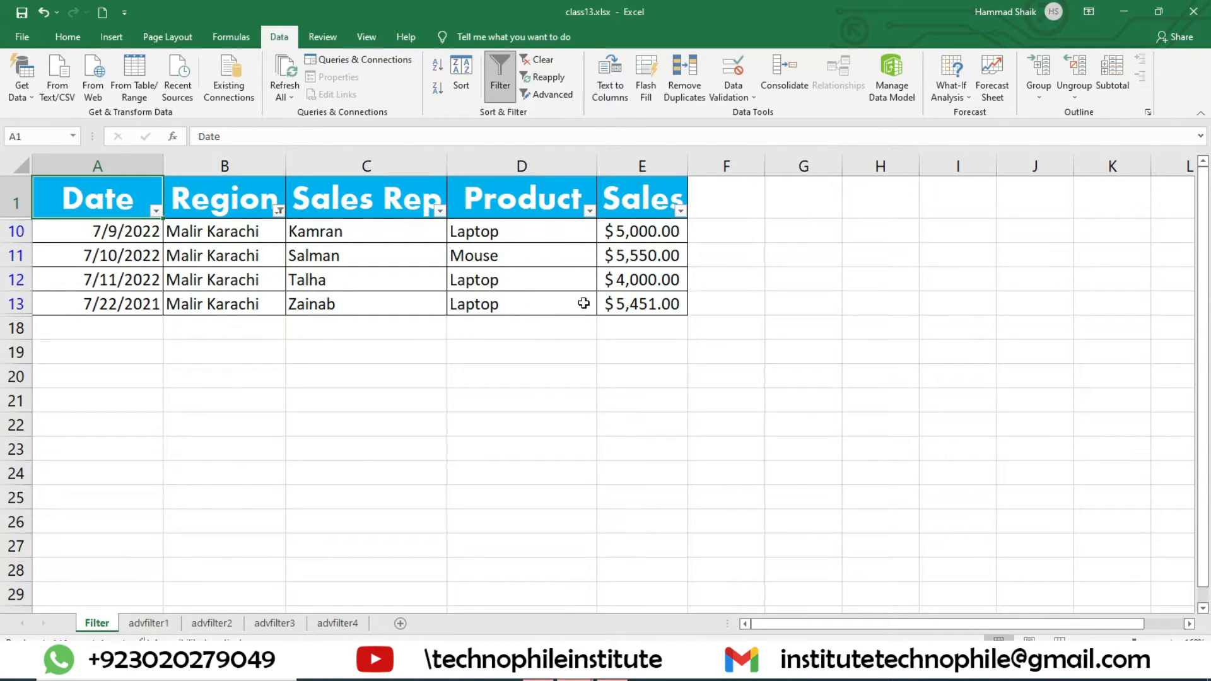
left_click(279, 211)
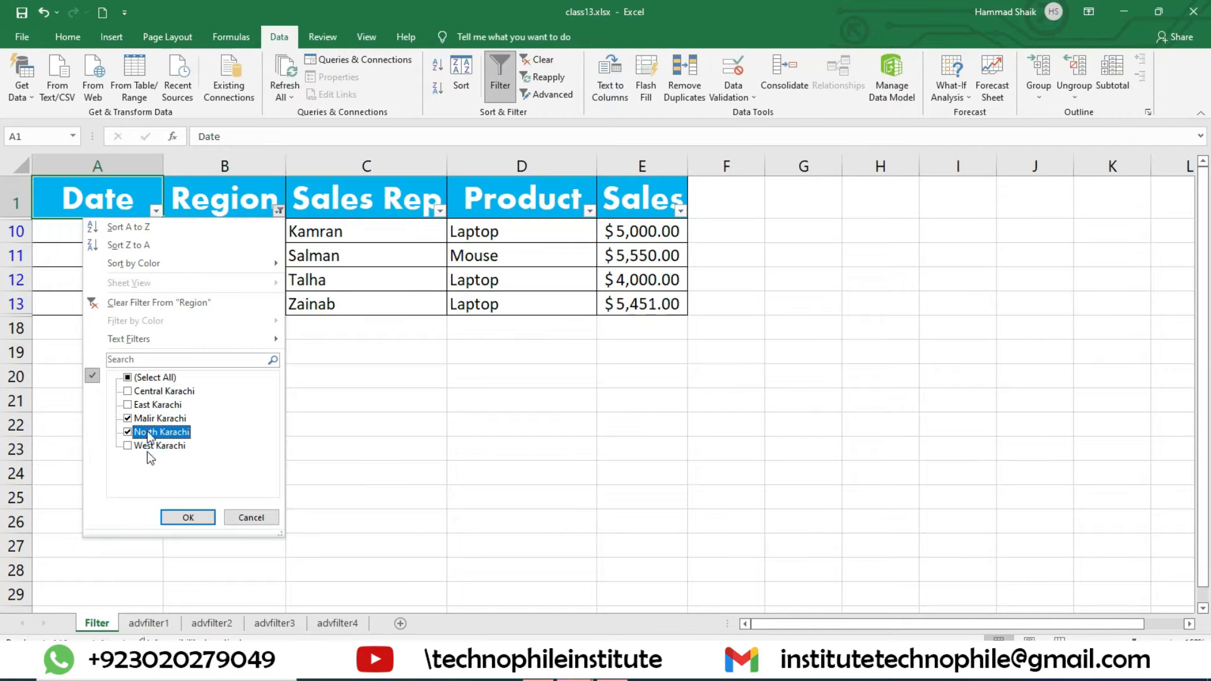
left_click(189, 517)
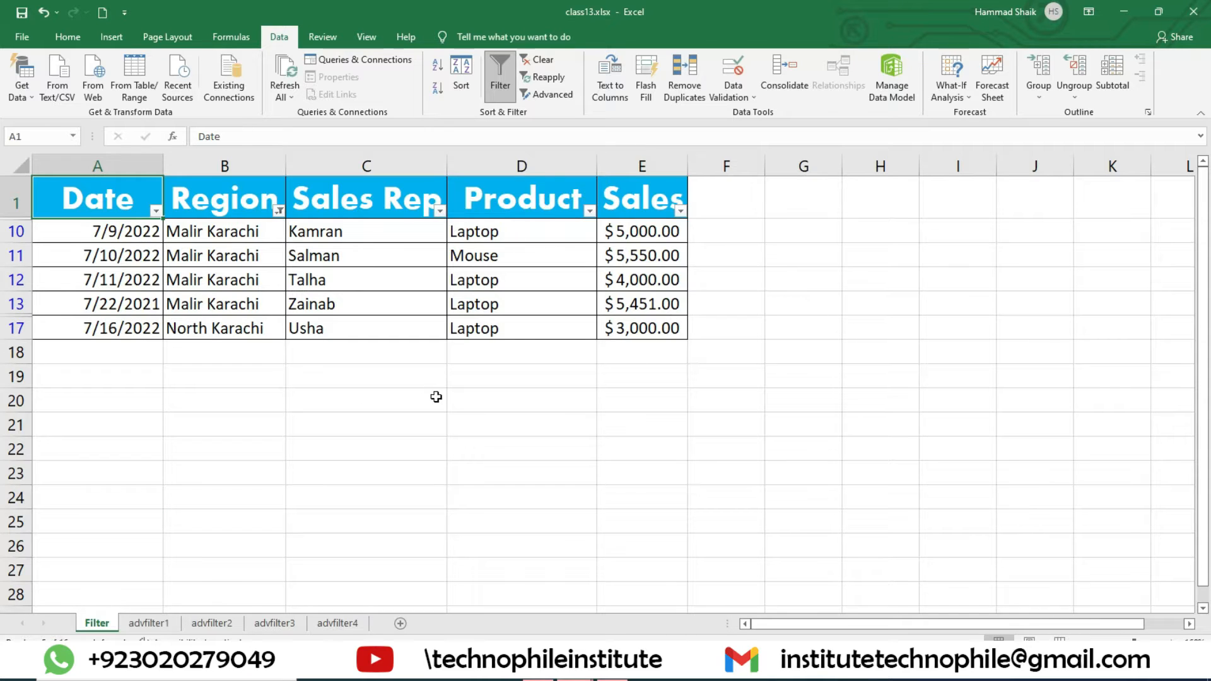
Step: Clear the Region selection and apply a Begins With text filter to Region that keeps only North Karachi
left_click(279, 211)
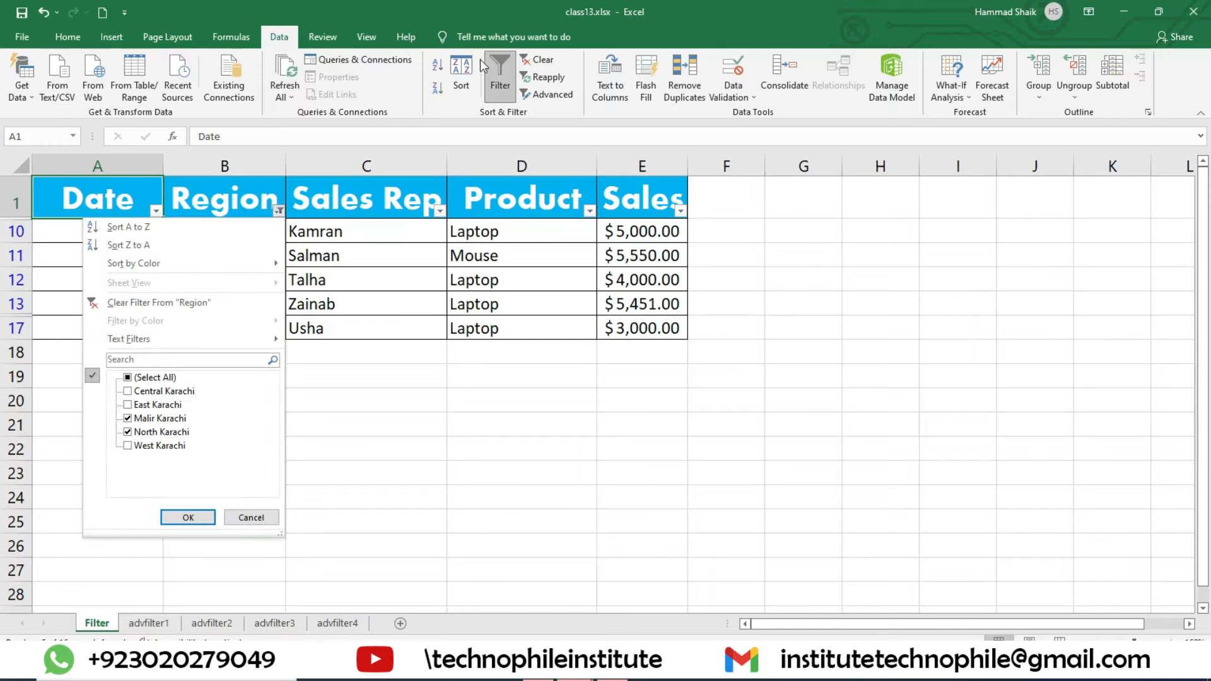
left_click(543, 63)
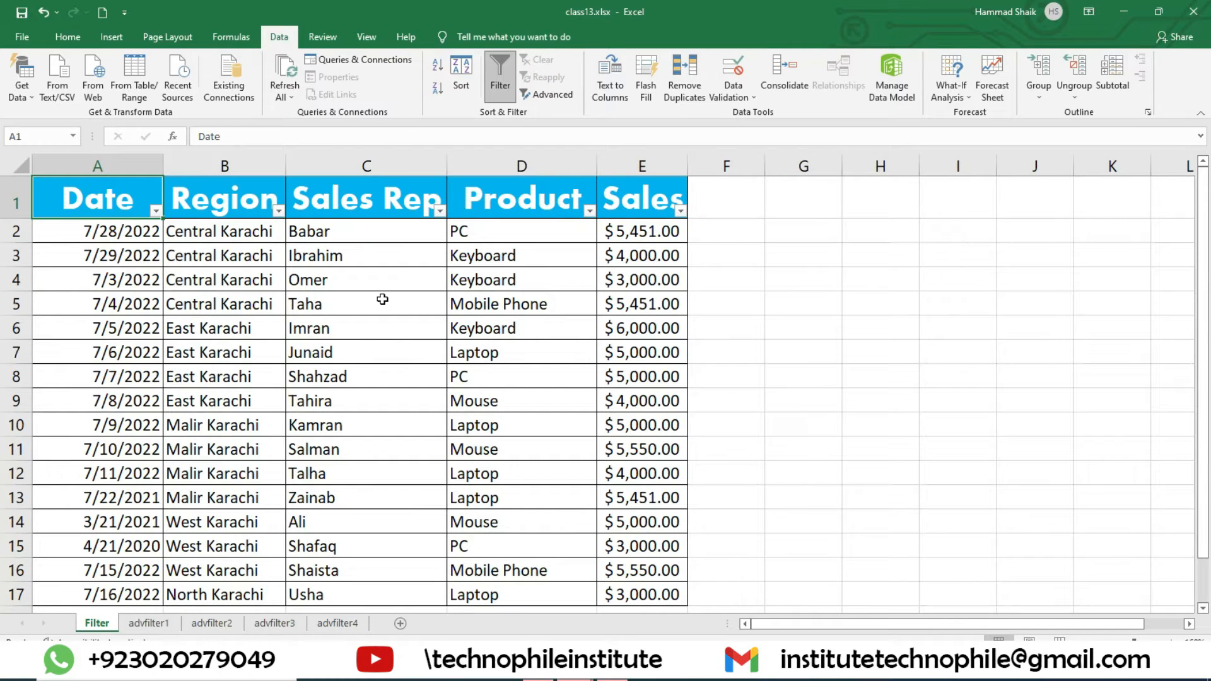
left_click(279, 211)
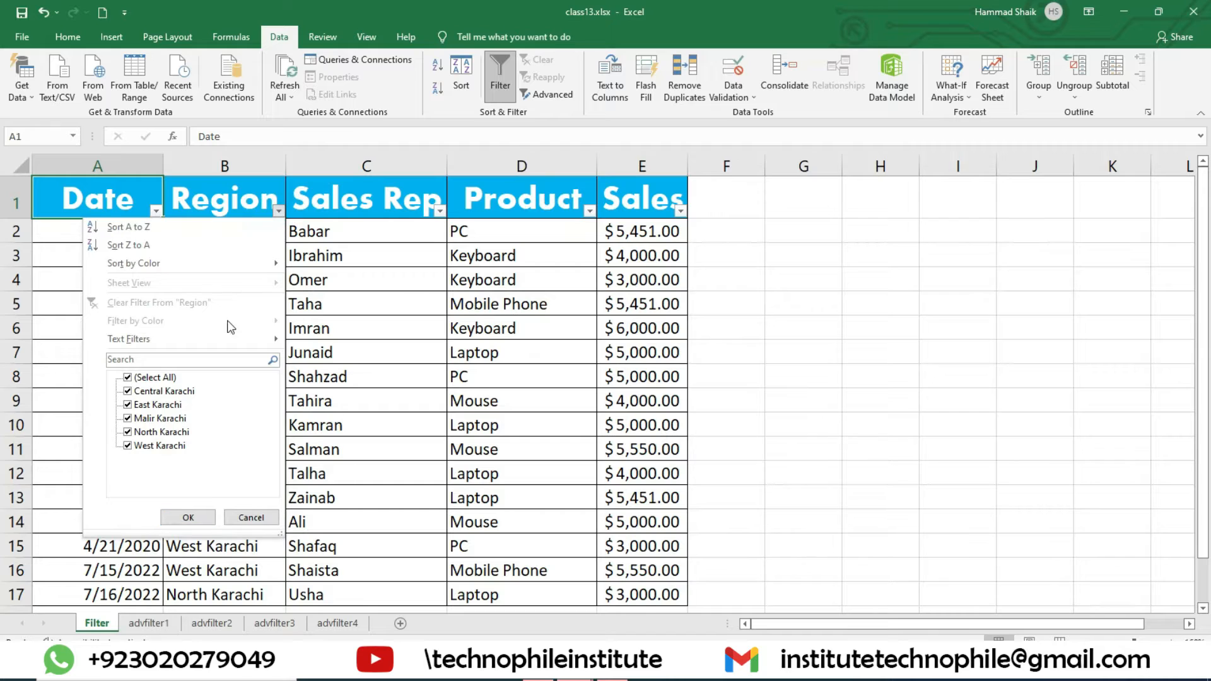
mouse_move(231, 340)
mouse_move(147, 341)
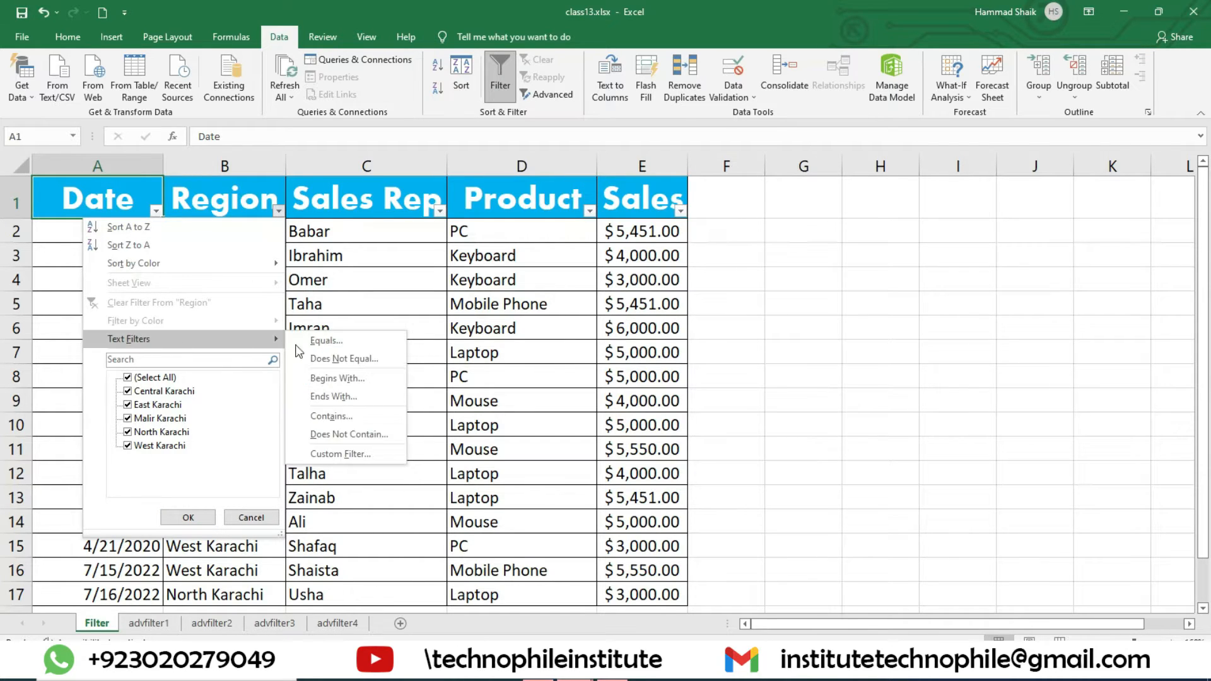
left_click(350, 385)
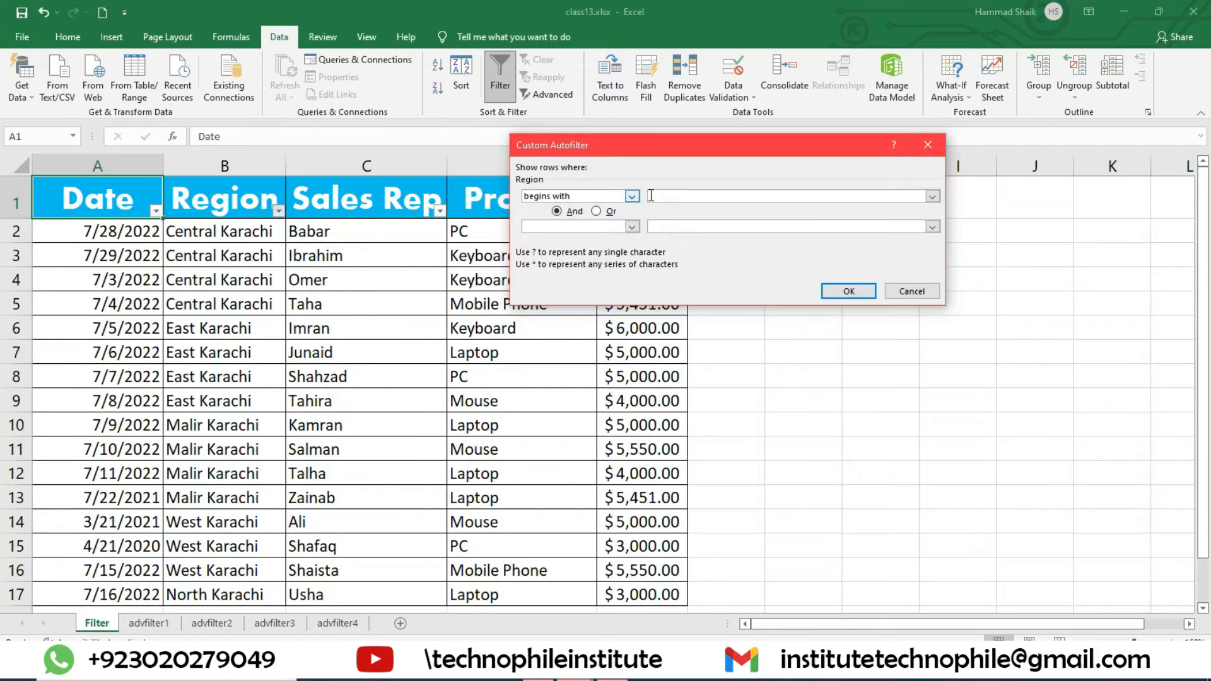
left_click(672, 196)
left_click(847, 291)
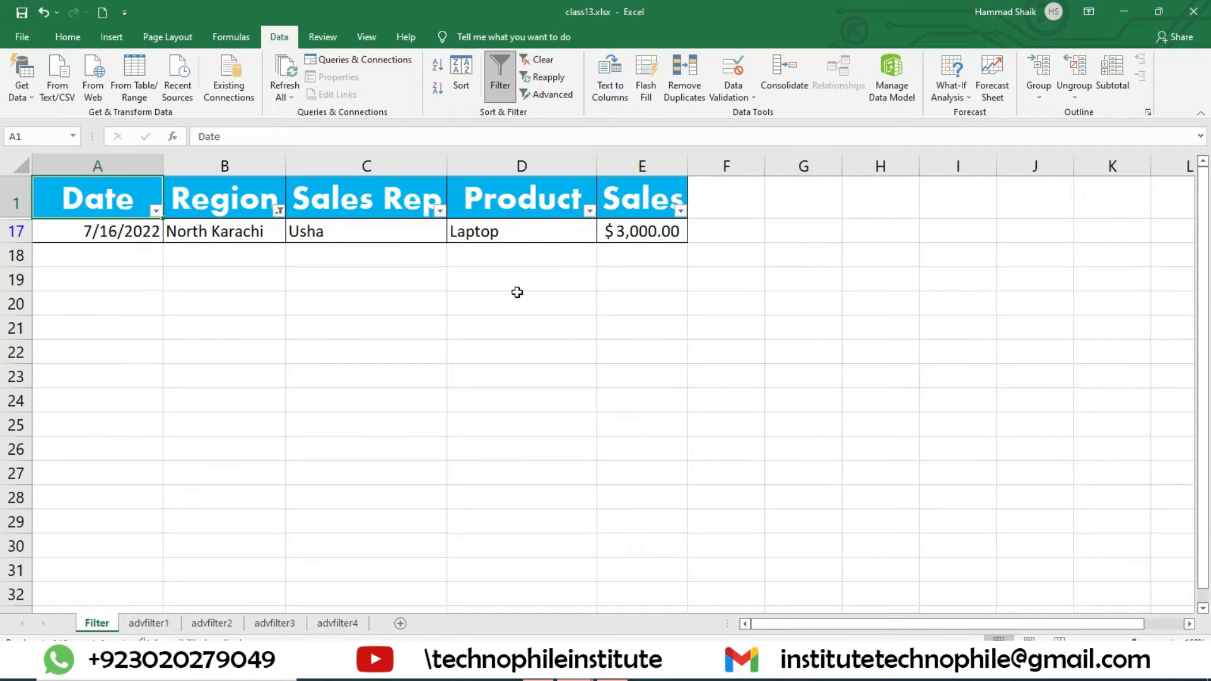
Step: Clear the Begins With filter from the Region column
left_click(280, 211)
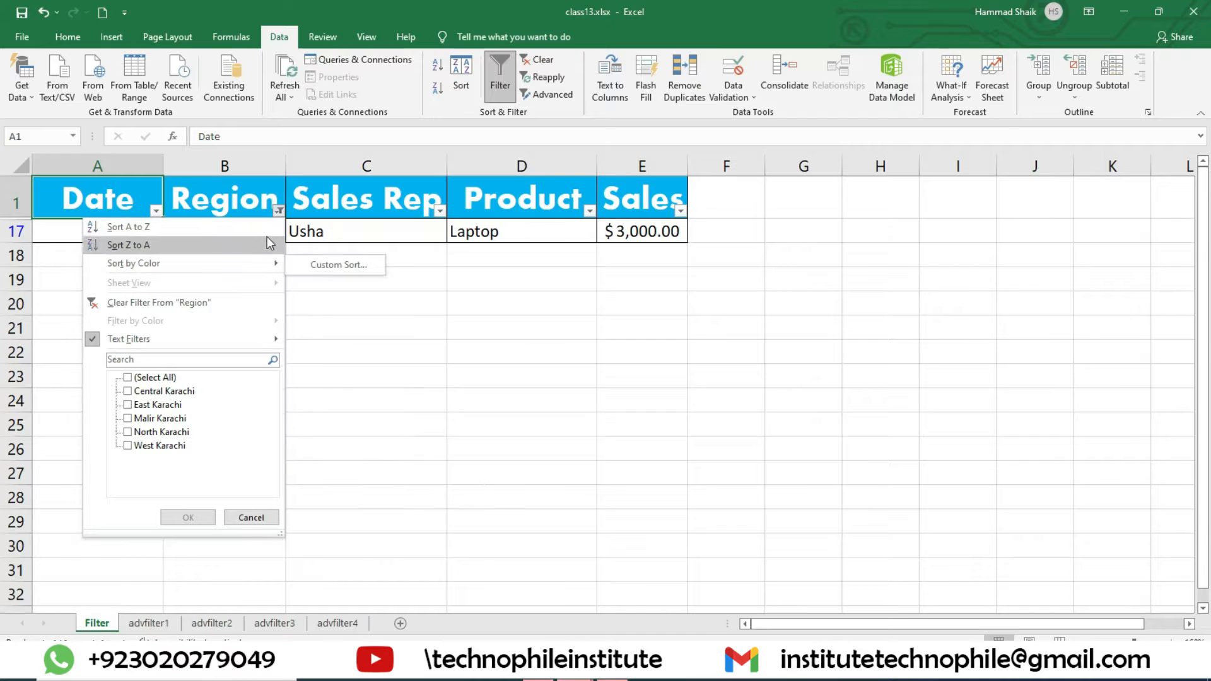
left_click(280, 212)
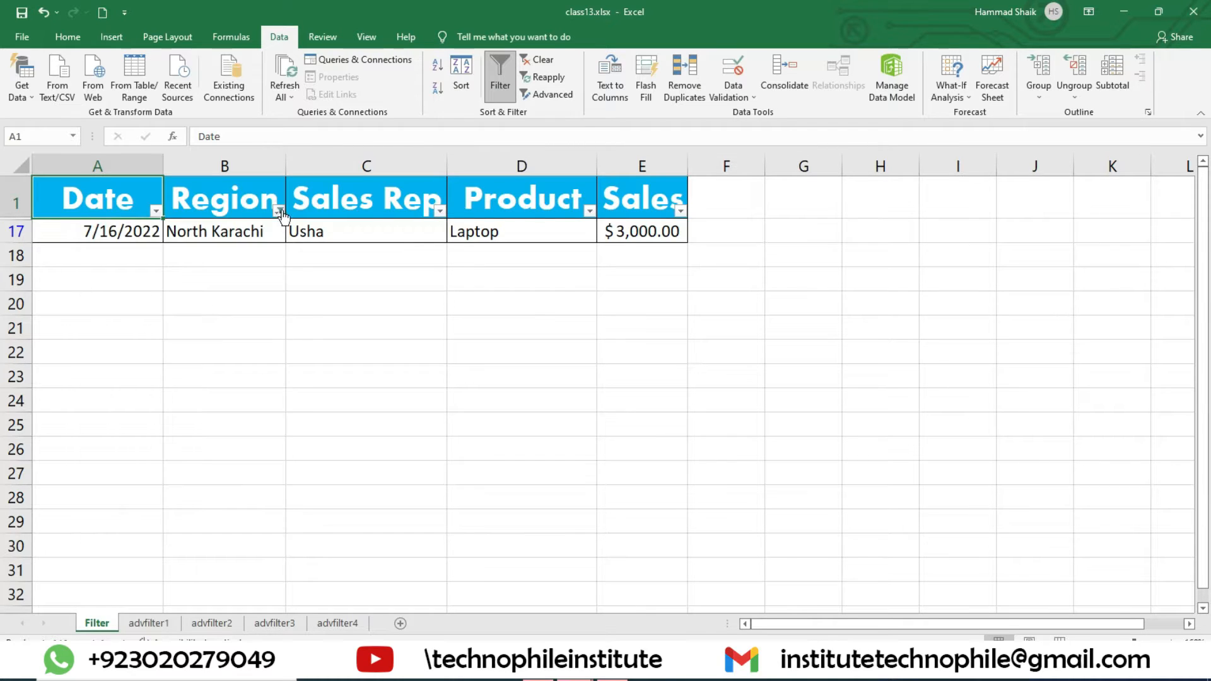
left_click(543, 59)
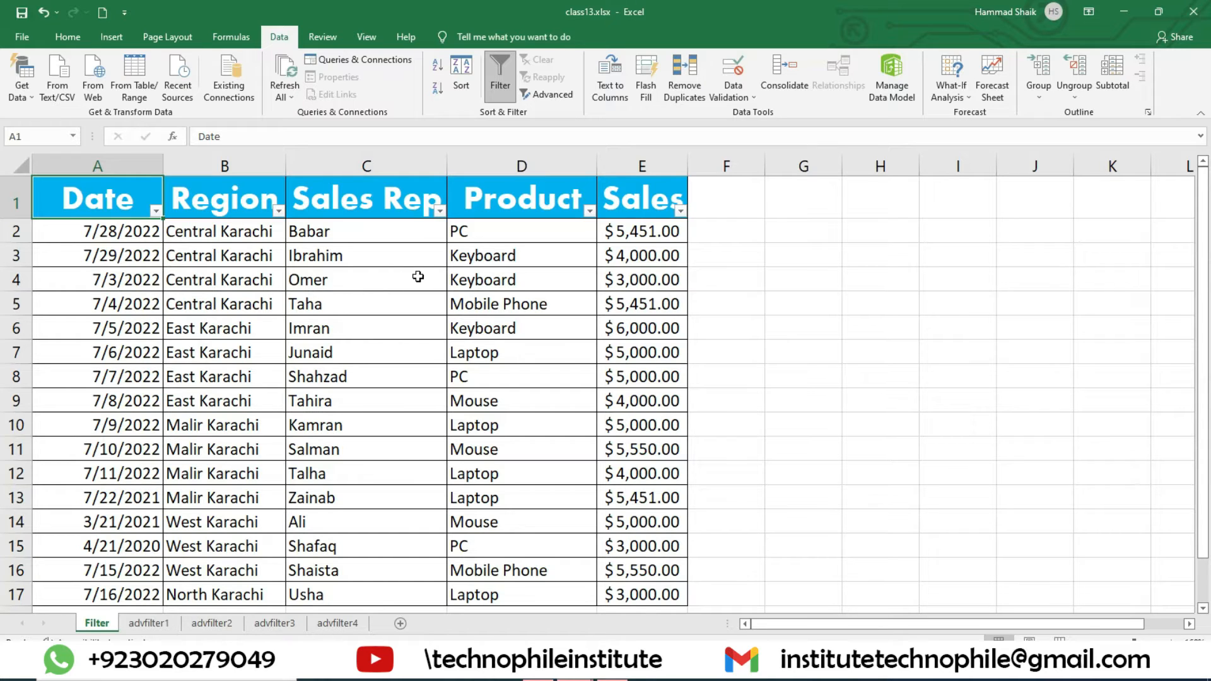
Step: Filter the Sales column to show only rows with $4,000.00
left_click(679, 212)
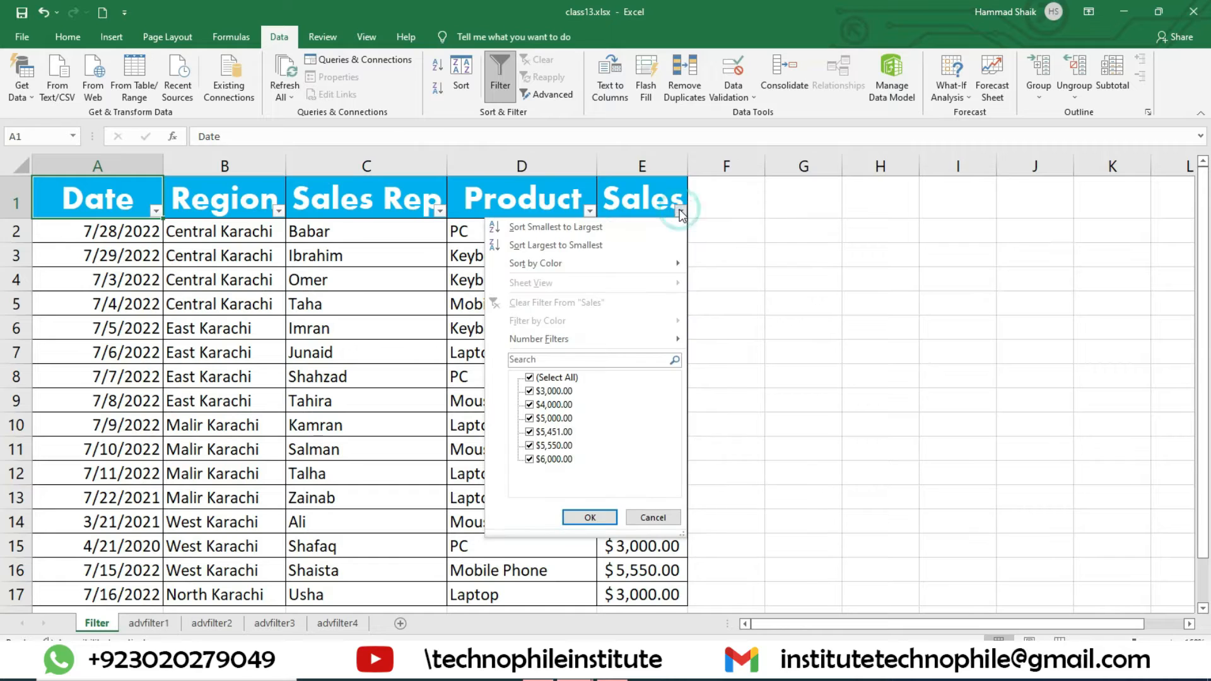
left_click(567, 378)
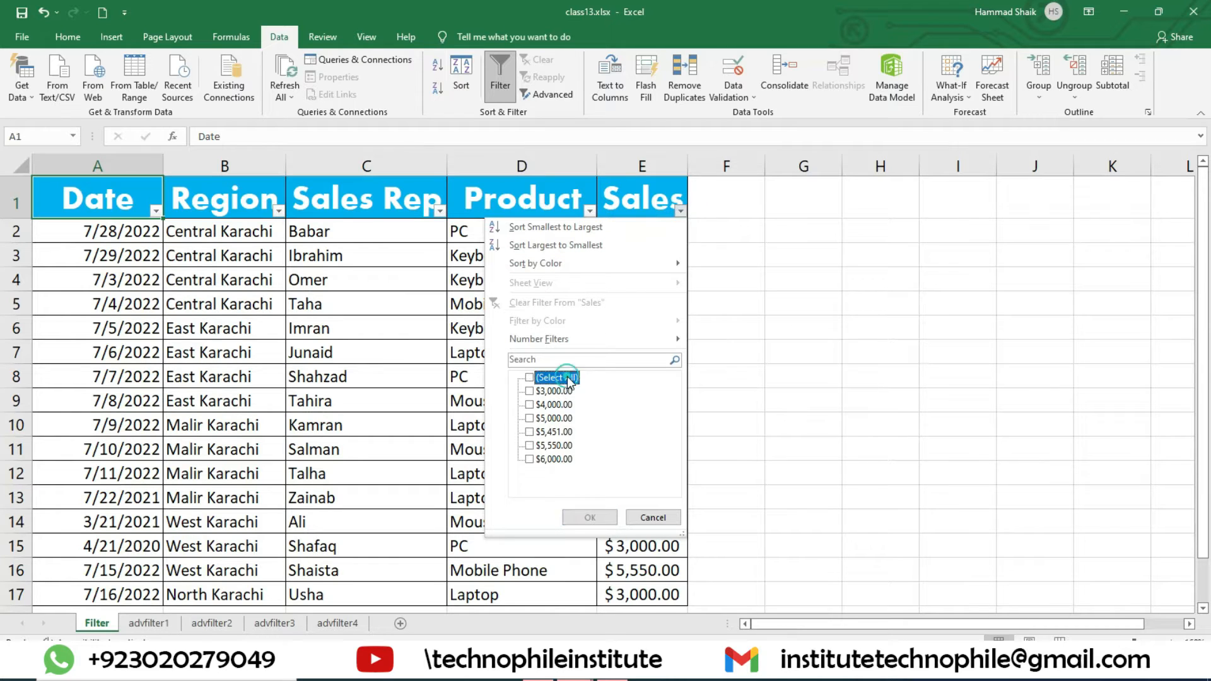
left_click(530, 404)
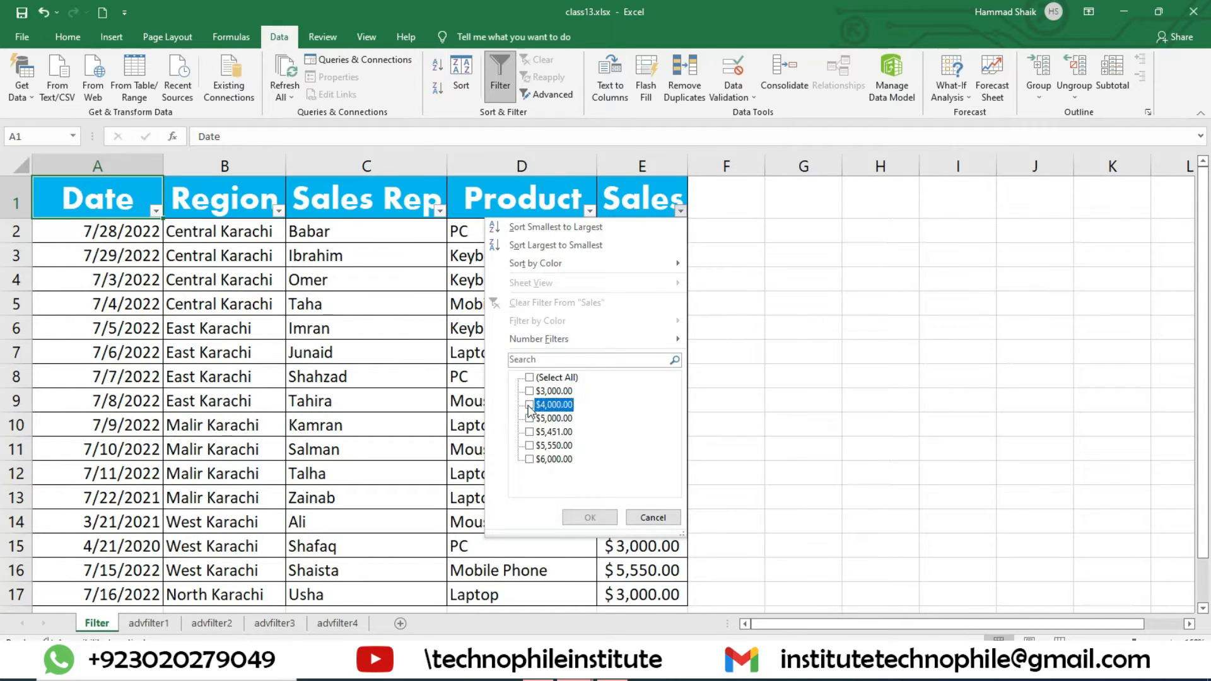
left_click(589, 517)
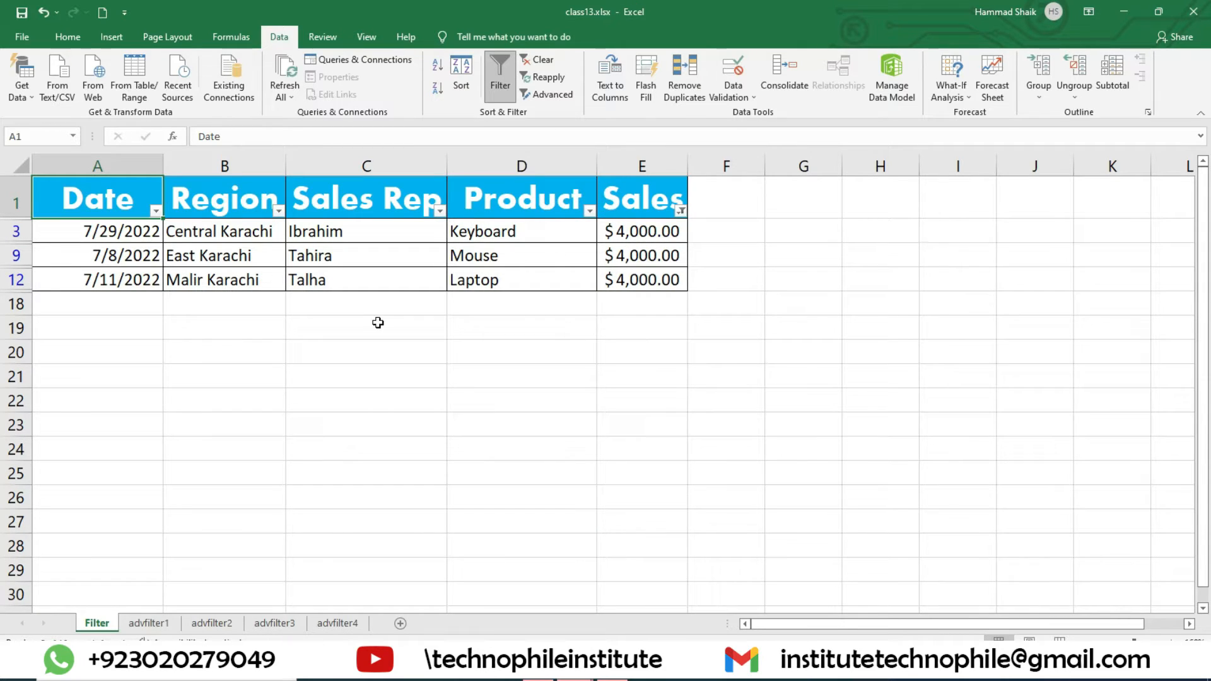
Step: Replace the Sales selection with a Greater Than number filter that excludes the $3,000.00 rows and keeps $4,000.00 and above
left_click(681, 213)
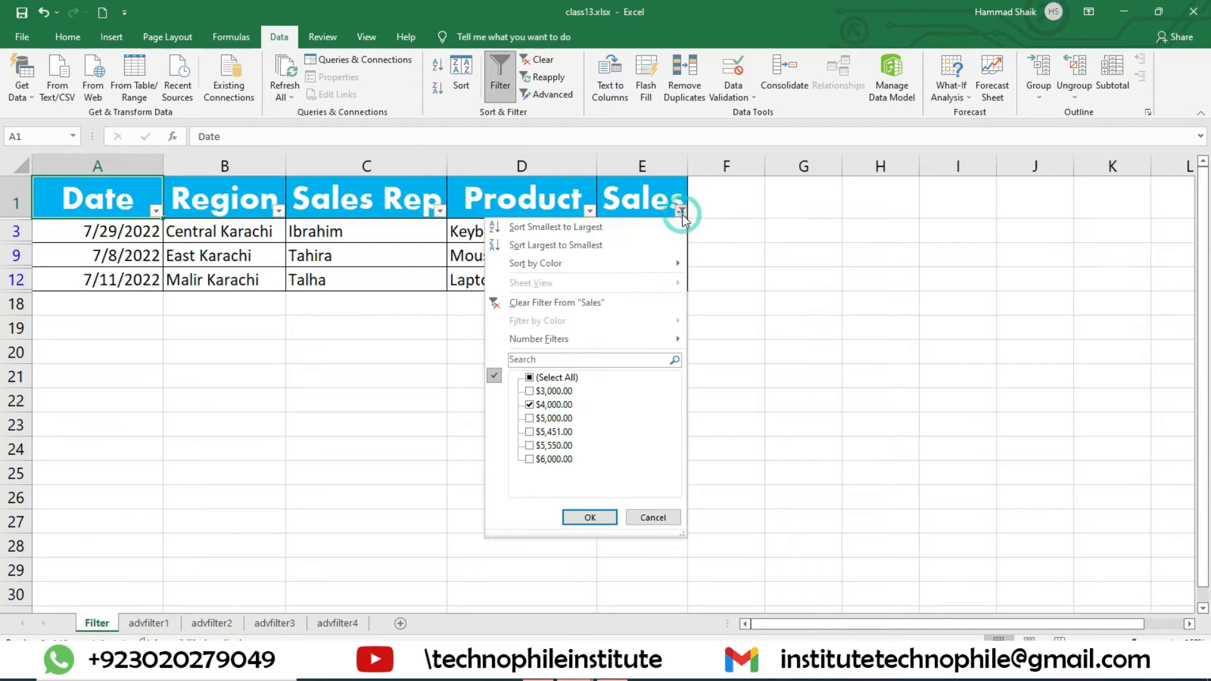
mouse_move(619, 344)
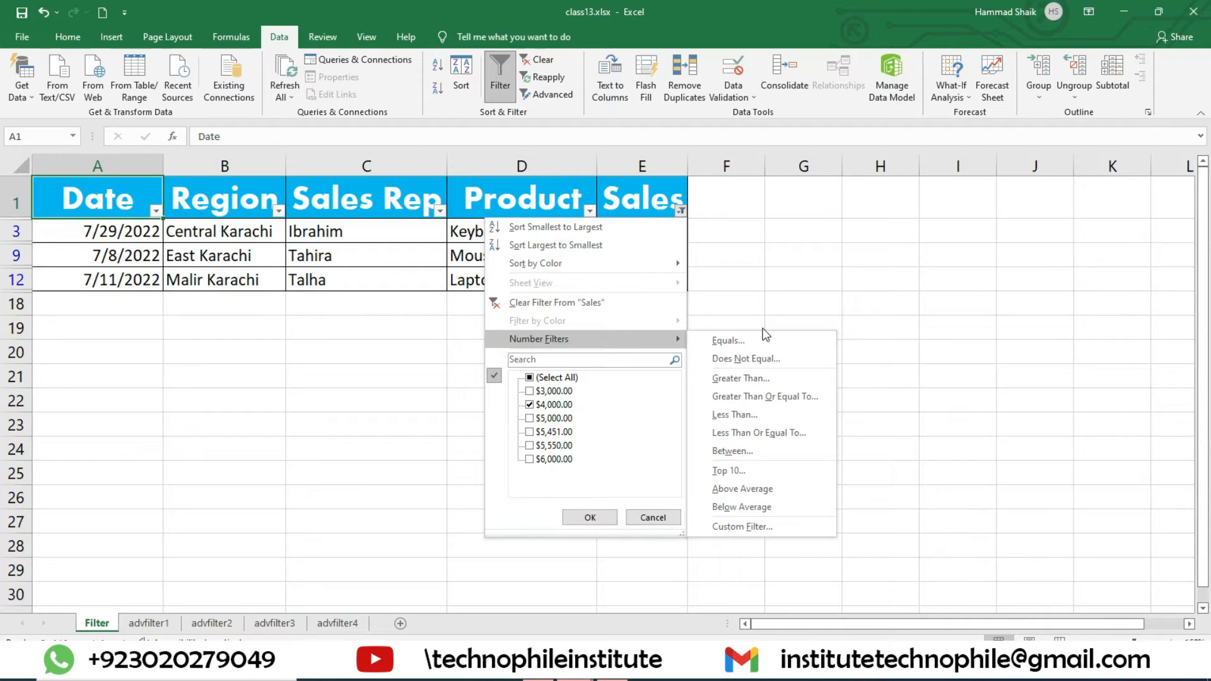
left_click(759, 380)
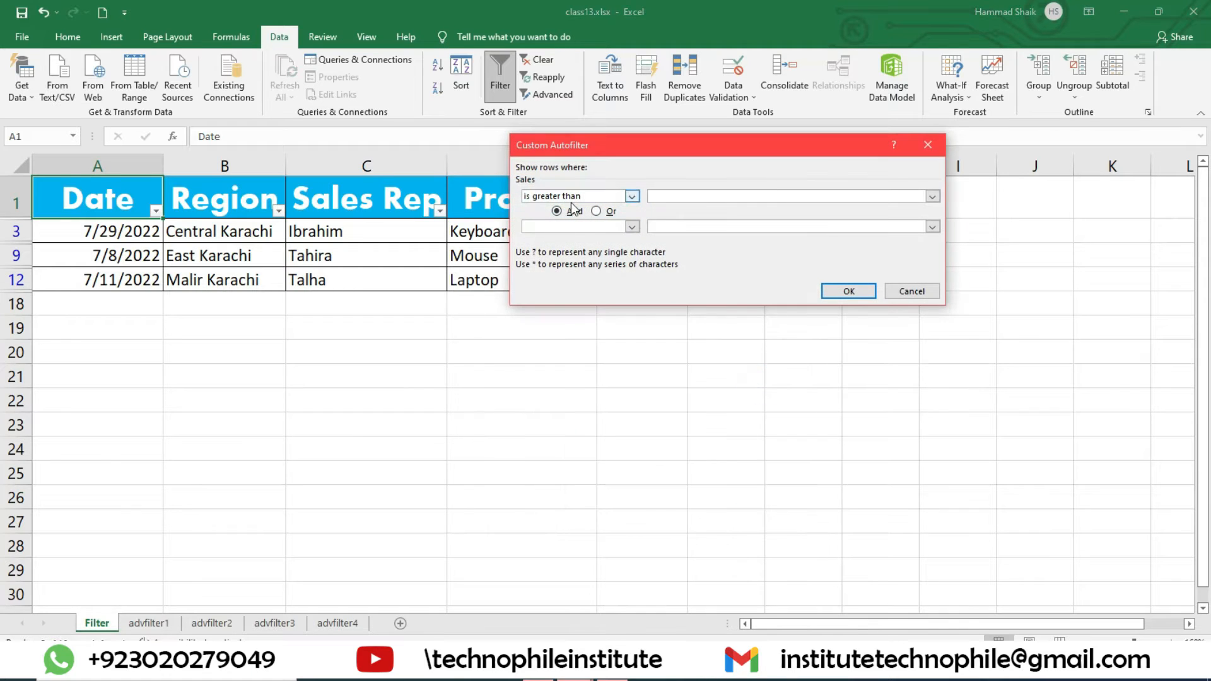
left_click(674, 197)
left_click(848, 291)
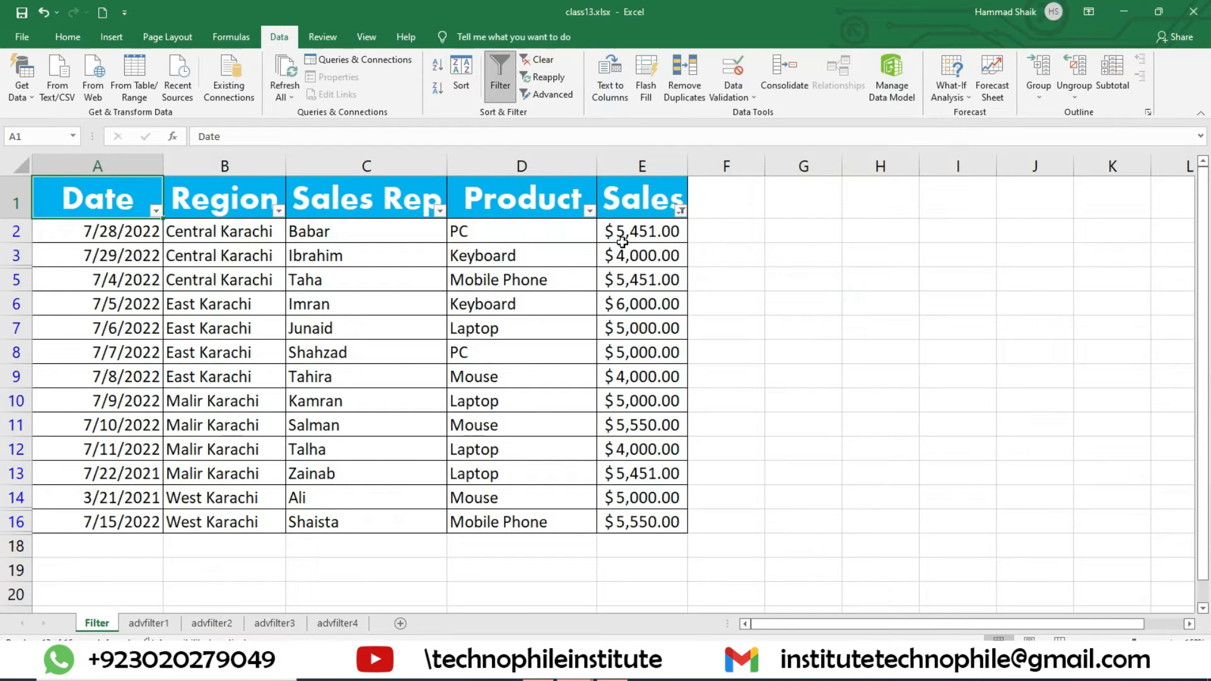
Step: Select the filtered Sales values and review the number filter options available for the Sales column
left_click_drag(615, 230, 654, 529)
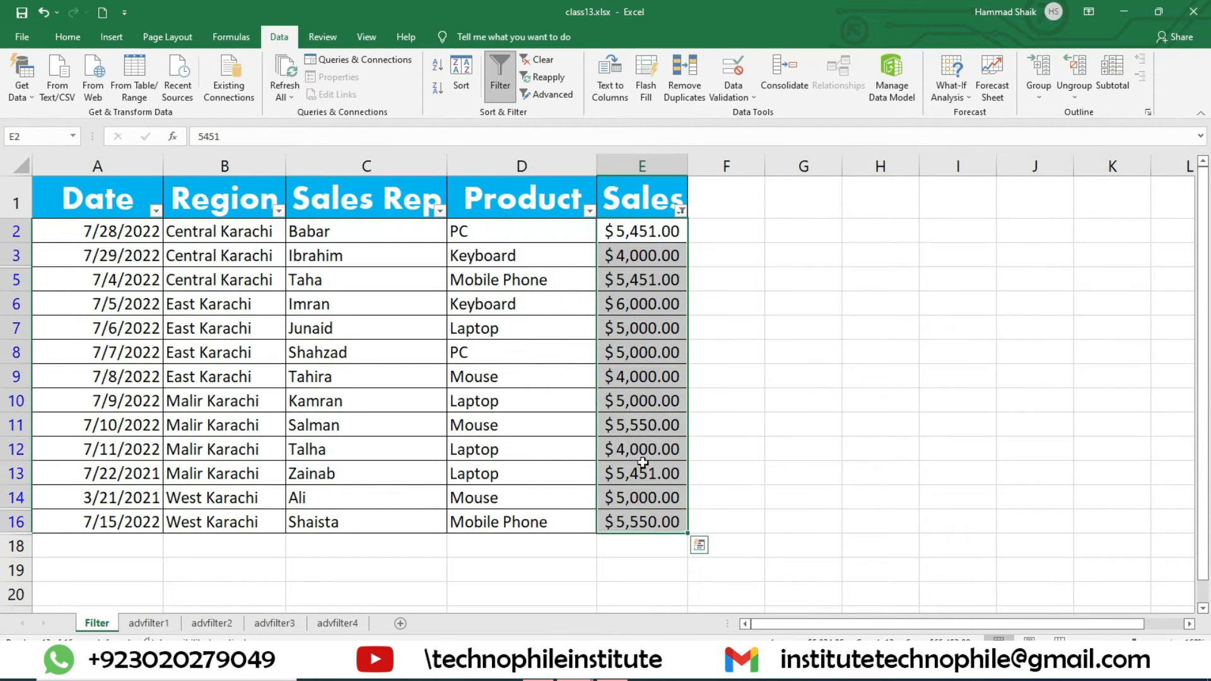
left_click(681, 210)
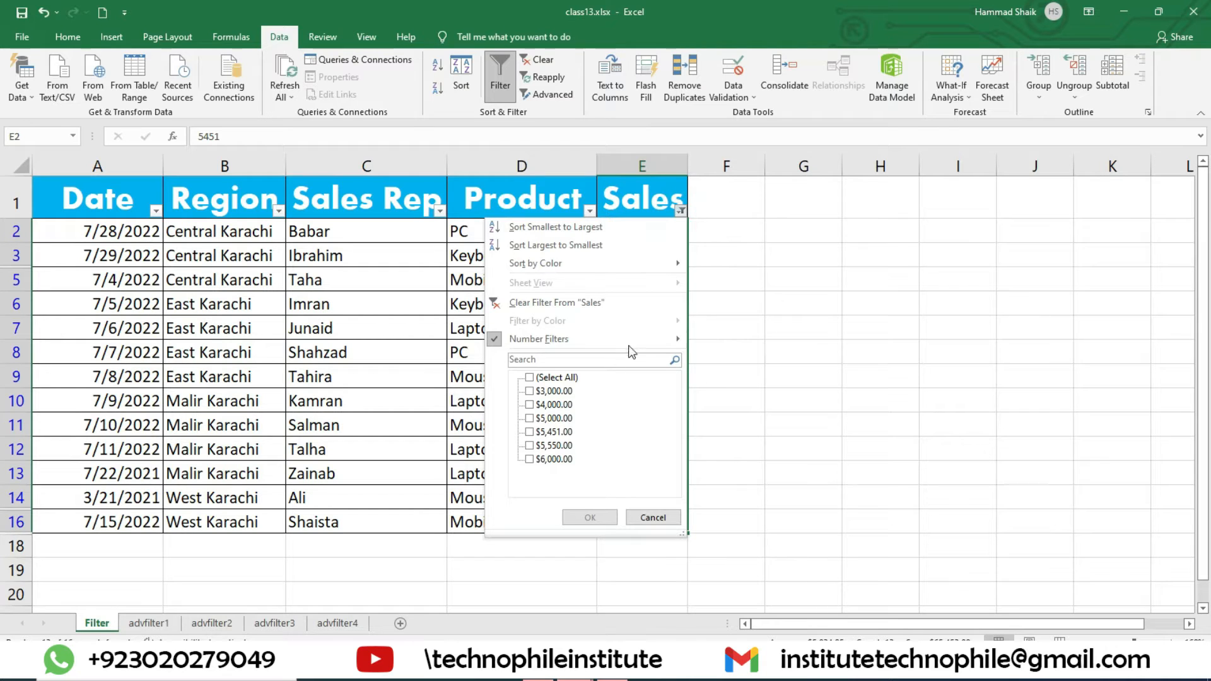
mouse_move(630, 343)
left_click(765, 295)
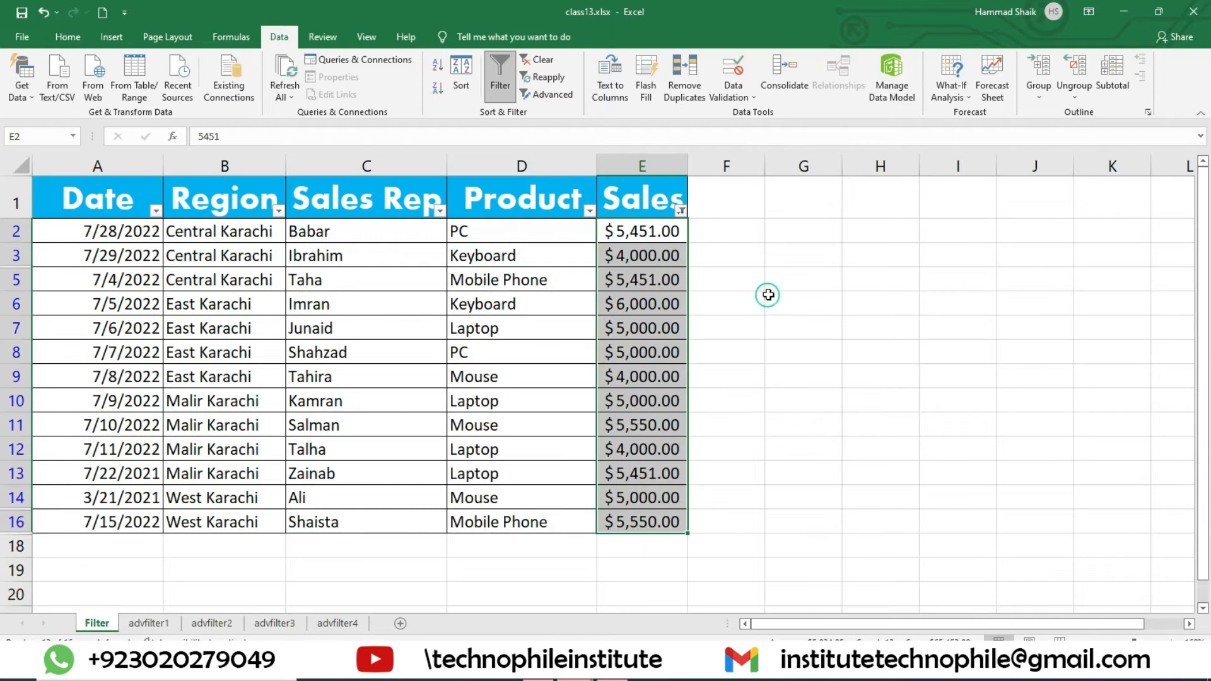
Step: Apply a Begins With text filter of T to the Sales Rep column and select the remaining rep names
left_click(438, 211)
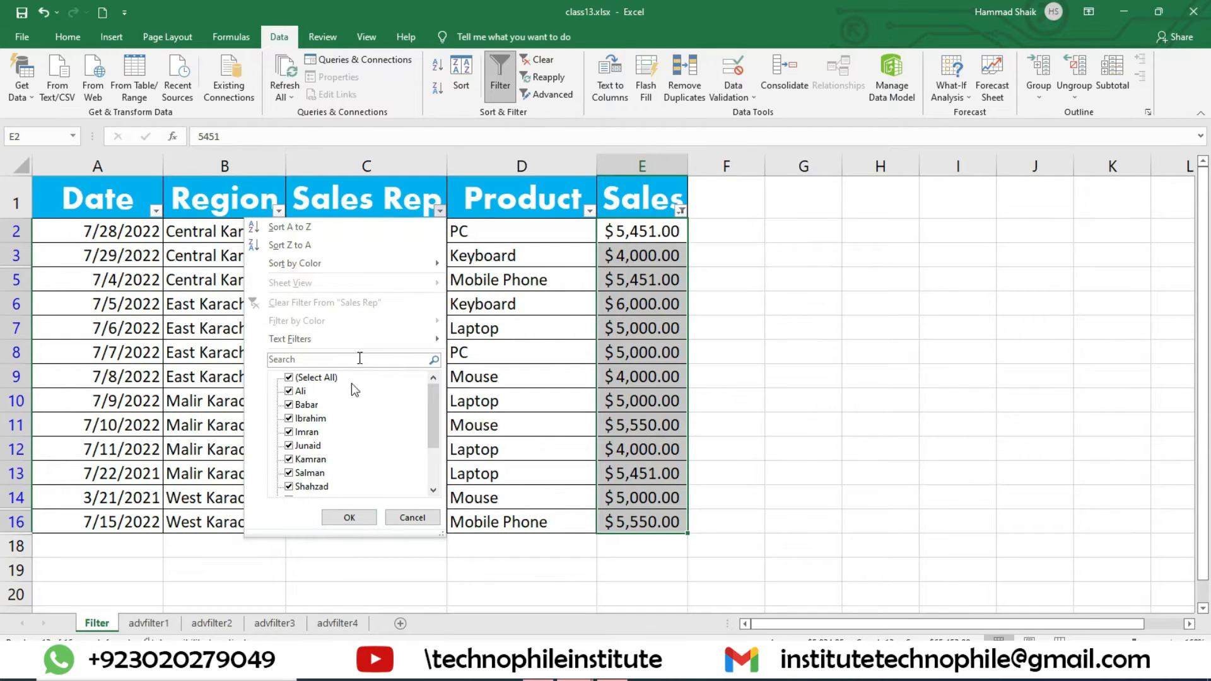
mouse_move(331, 346)
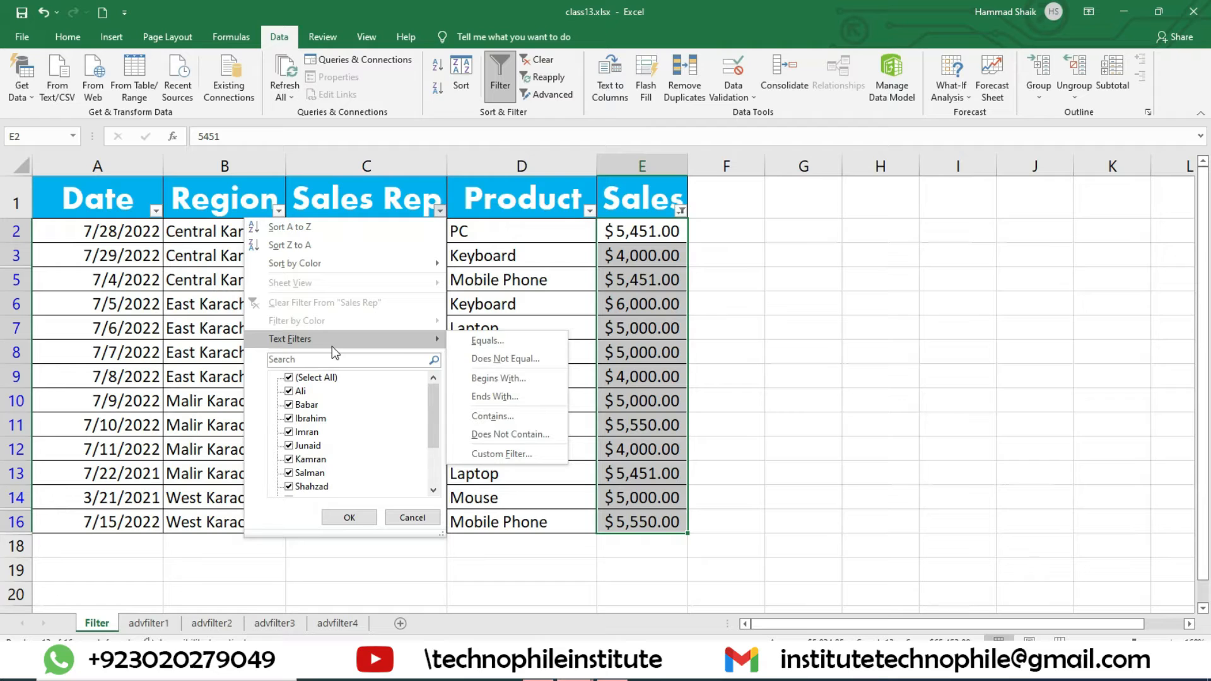
left_click(497, 385)
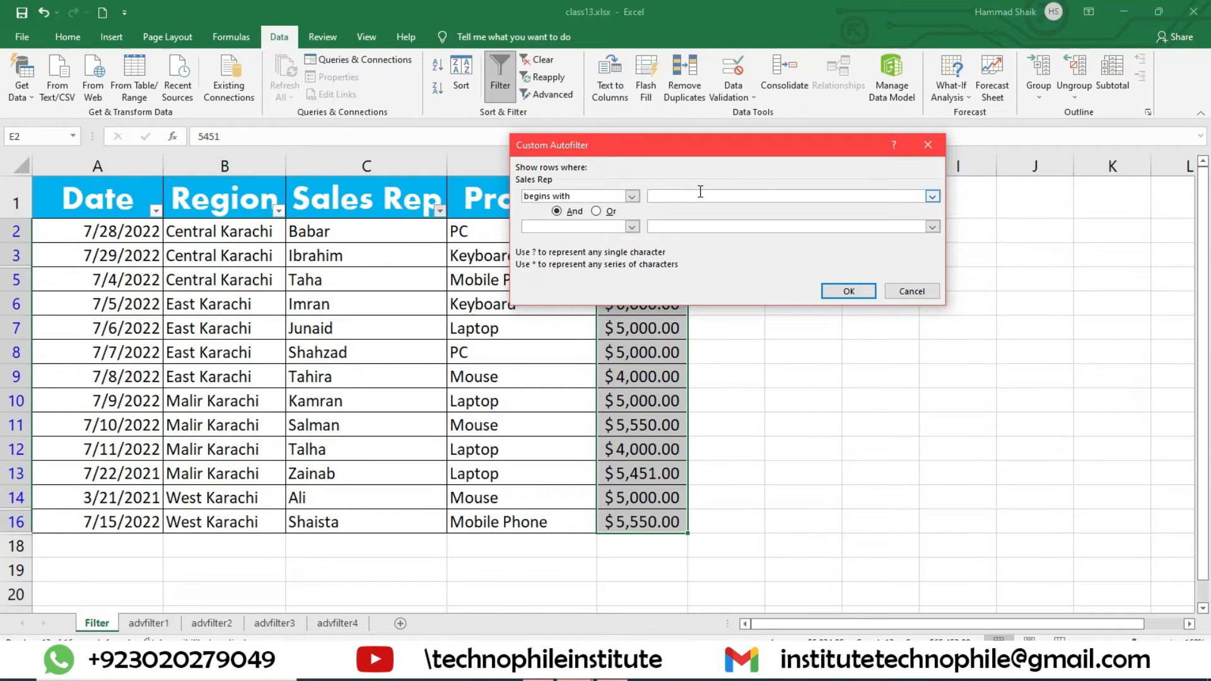
type("T")
left_click(848, 291)
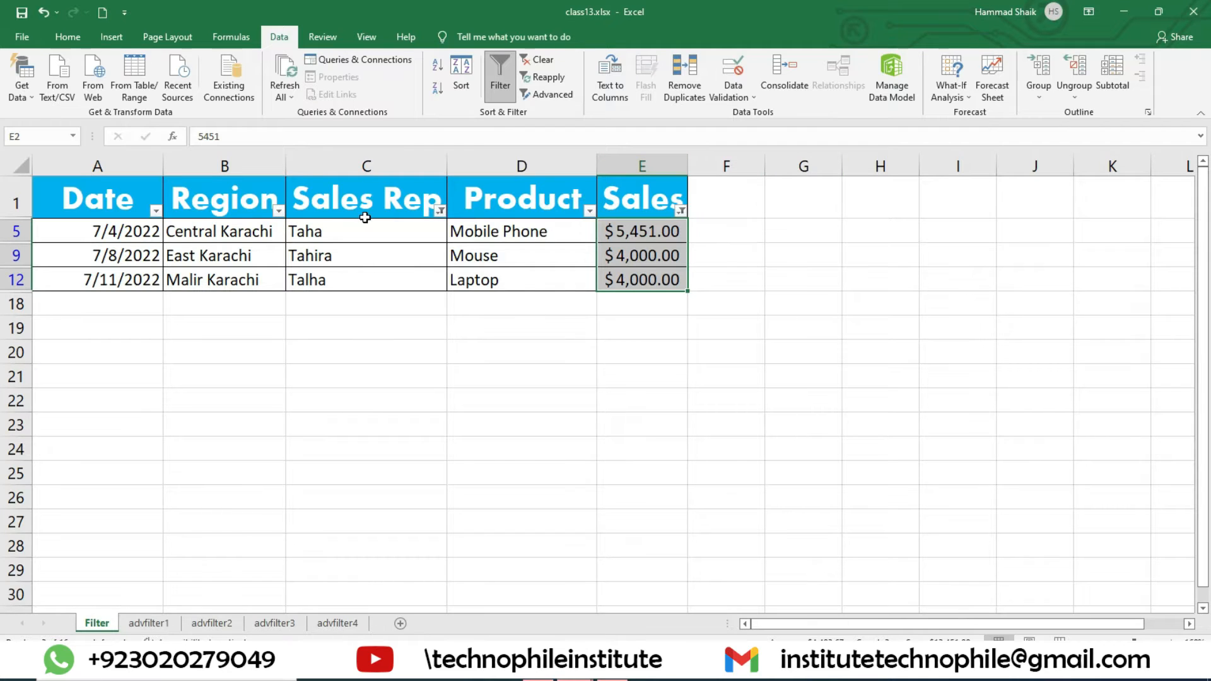
left_click_drag(369, 220, 377, 275)
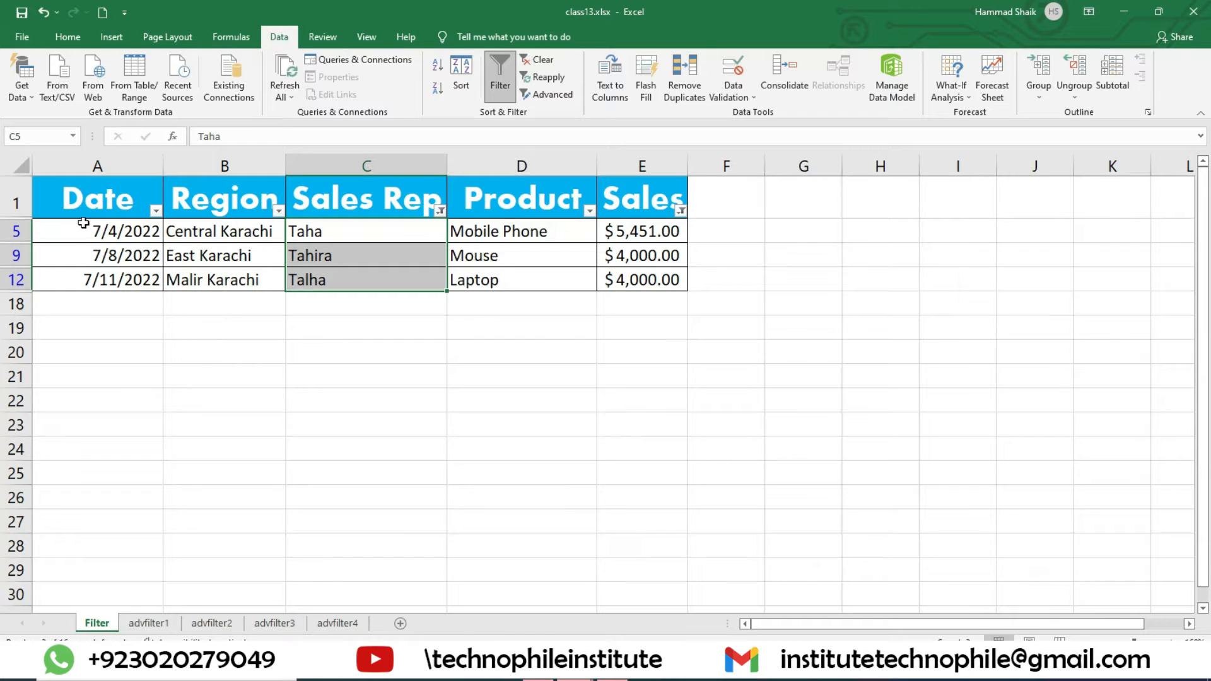
Step: Copy the filtered rows from Date through Sales (A5:E12) and paste them starting at cell H21
left_click_drag(88, 230, 653, 279)
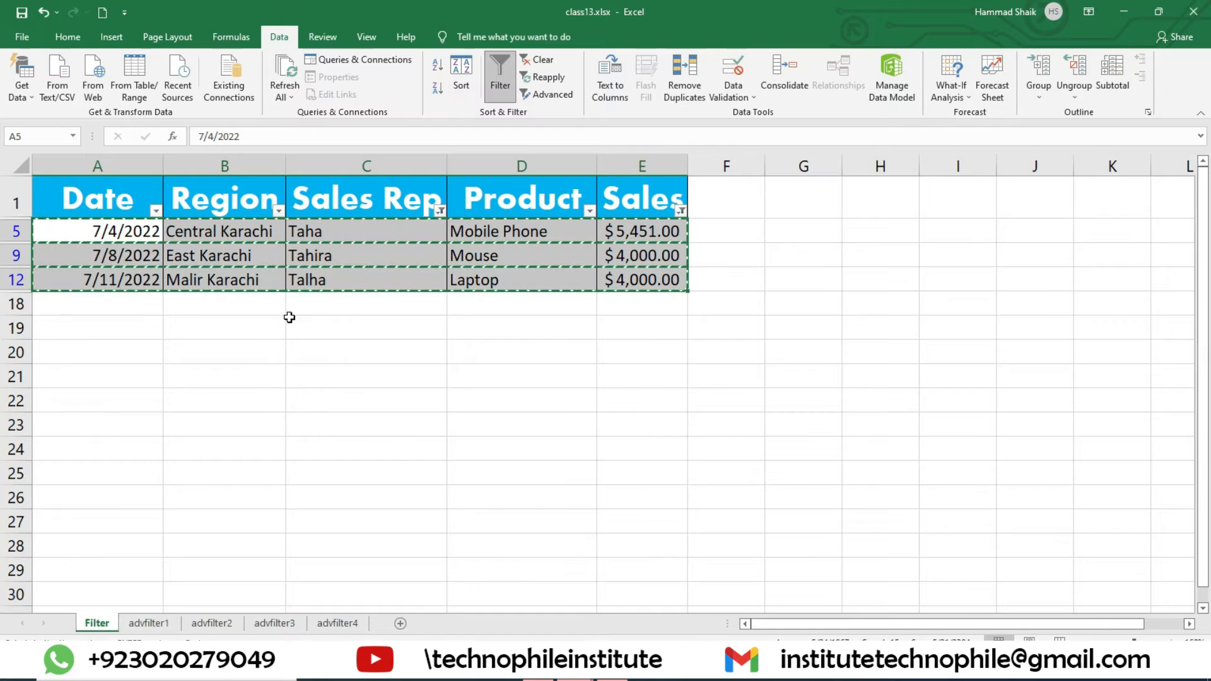
key("ctrl+q")
left_click(863, 380)
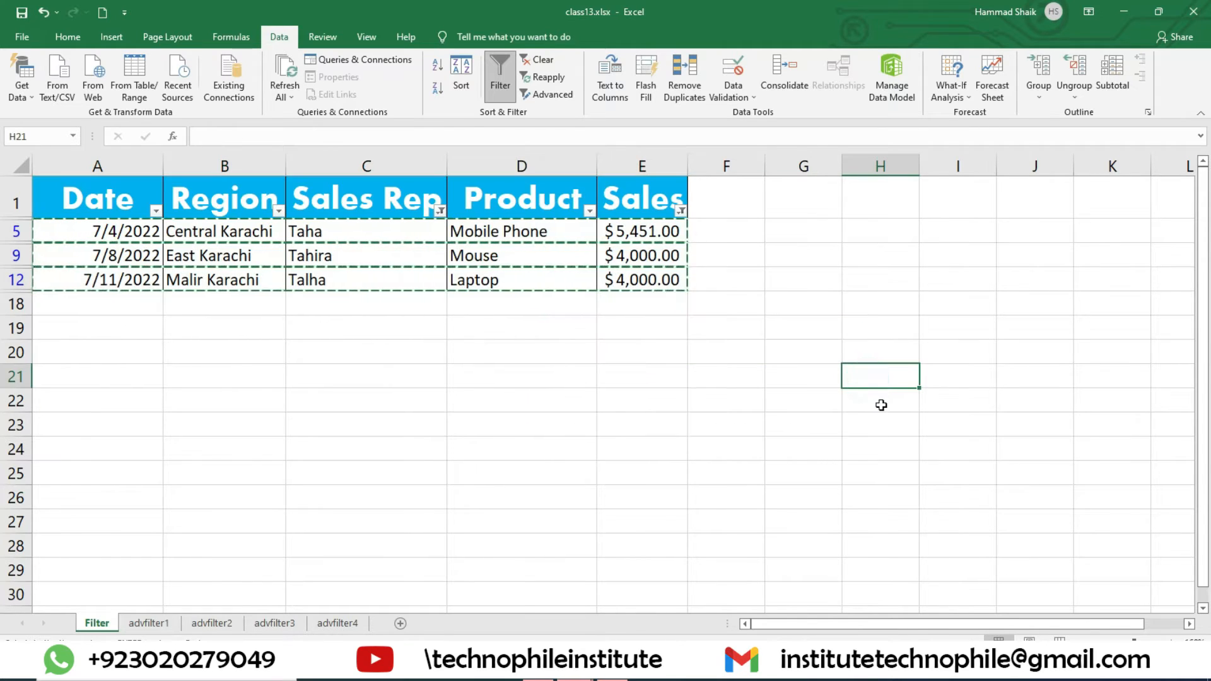
type("7/4/2022\tCentral Karachi\tTaha\tMobile Phone\t$5,451.00 7/8/2022\tEast Karachi\tTahira\tMouse\t$4,000.00 7/11/2022\tMalir Karachi\tTalha\tLaptop\t$4,000.00")
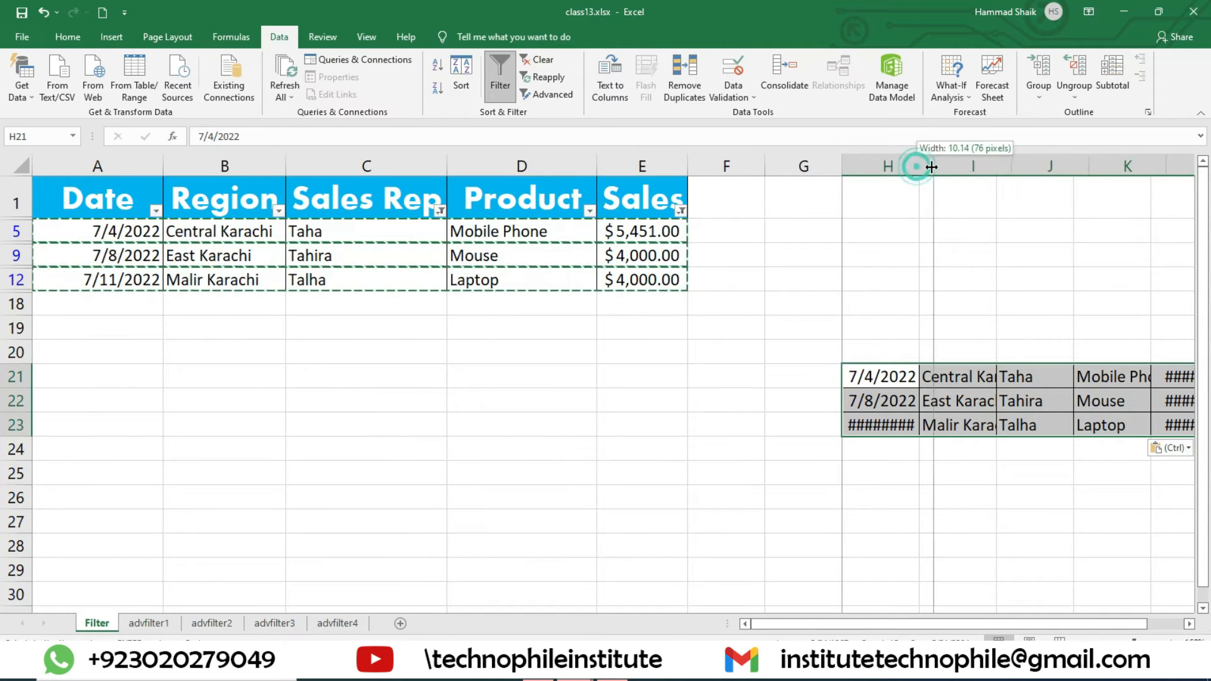
Step: Fit column H to the width of its pasted dates and open the advfilter1 sheet
double_click(918, 166)
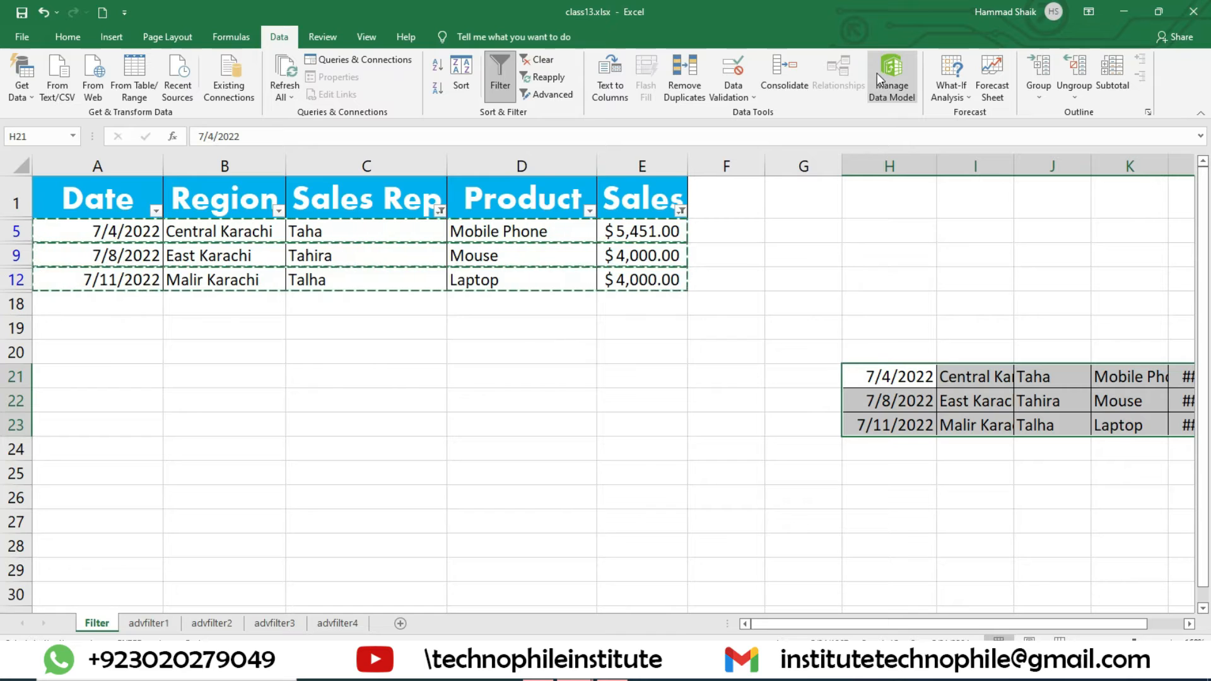
left_click(171, 623)
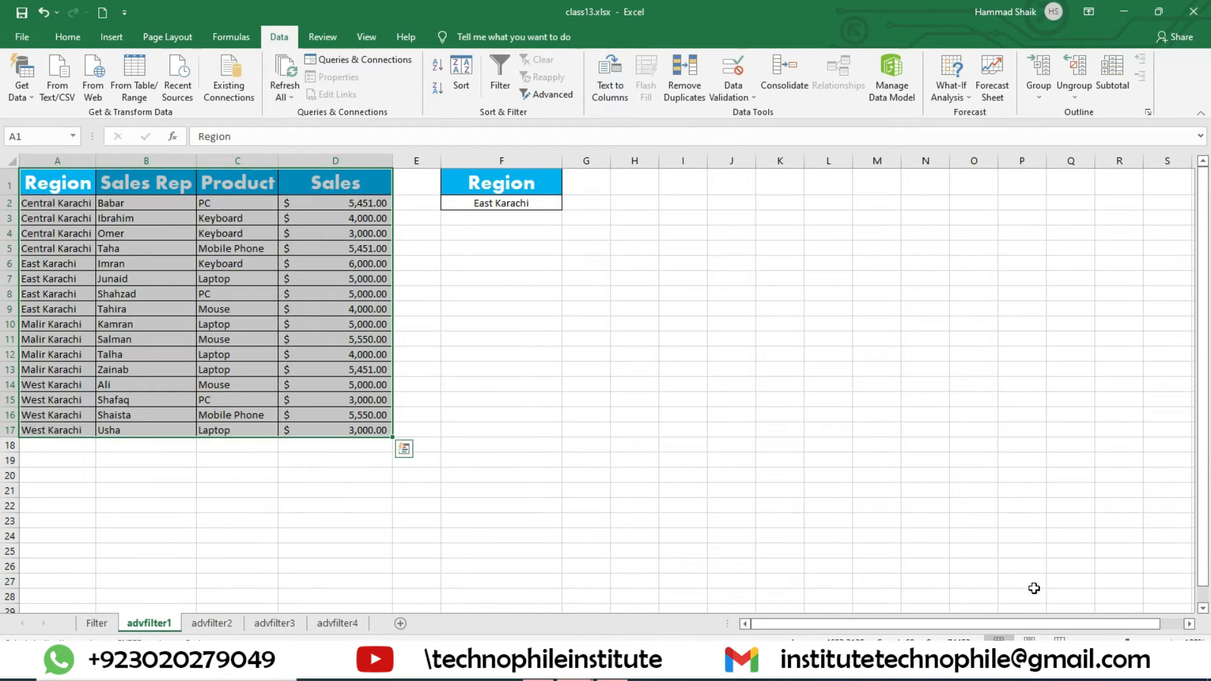
left_click(1171, 642)
left_click(1171, 642)
left_click(1171, 642)
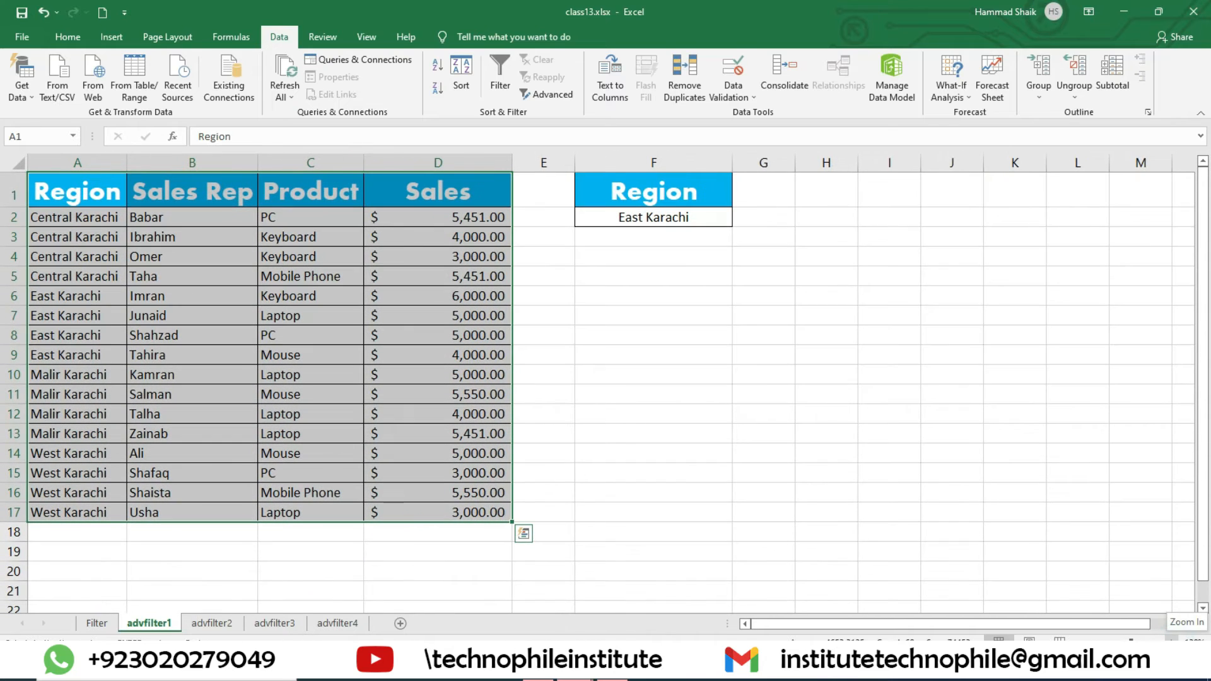
left_click(96, 623)
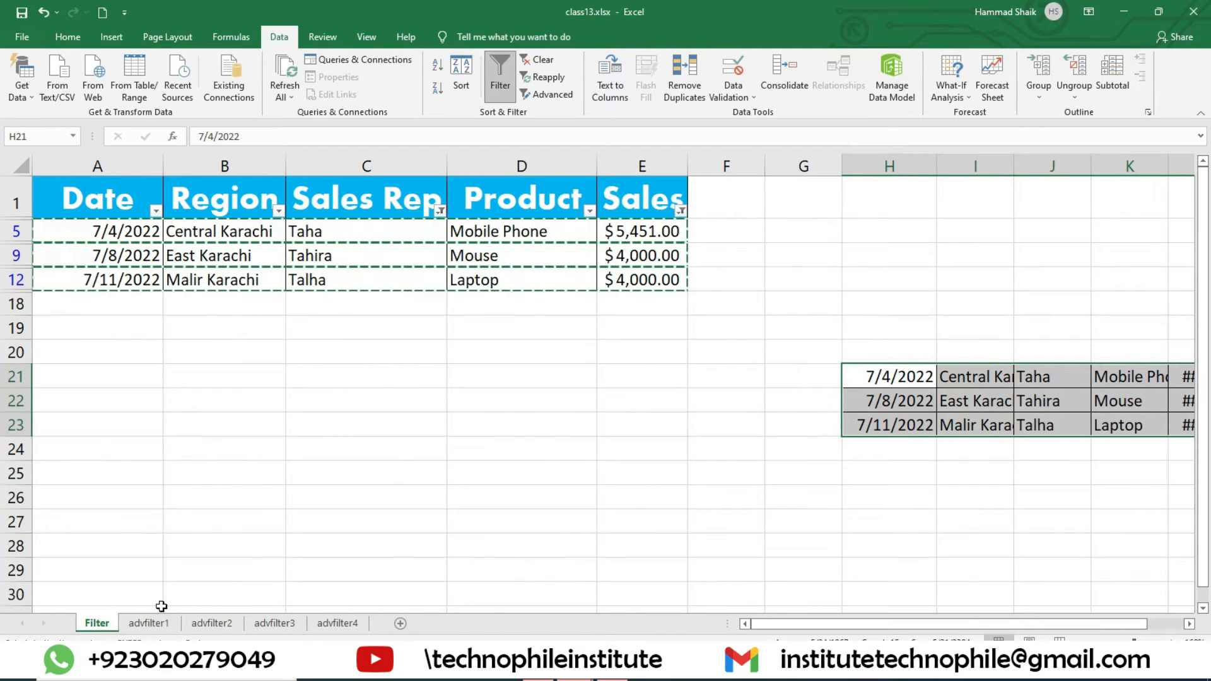
left_click(148, 623)
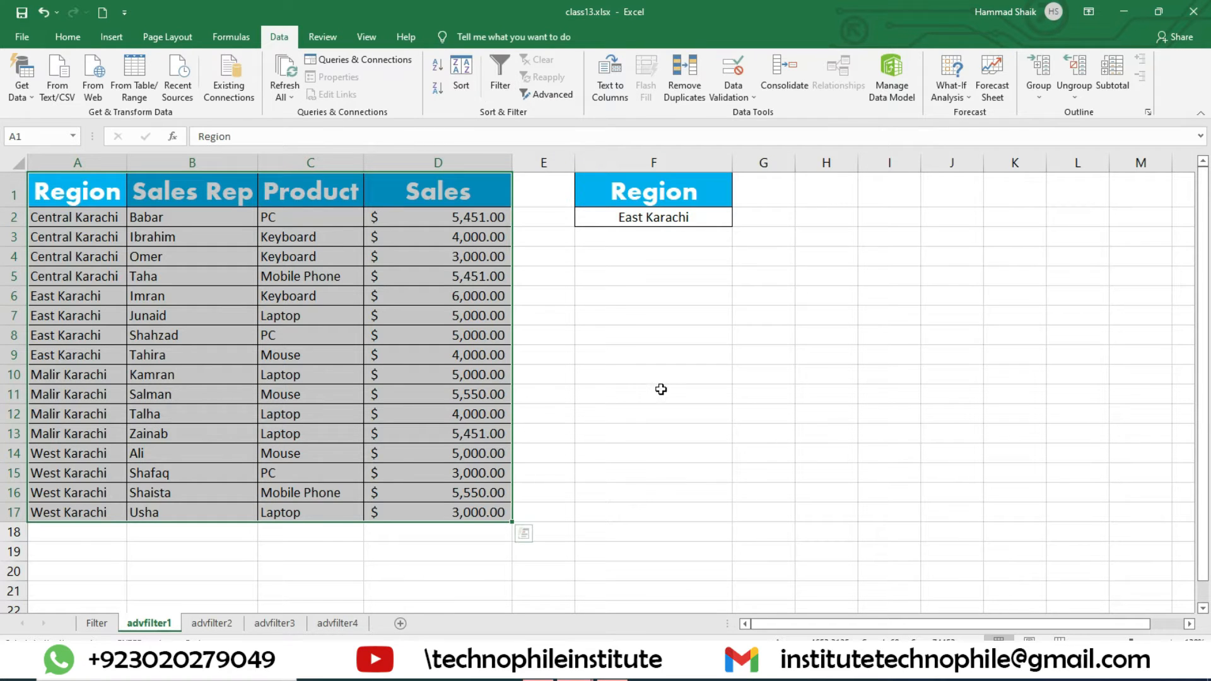
left_click(1169, 640)
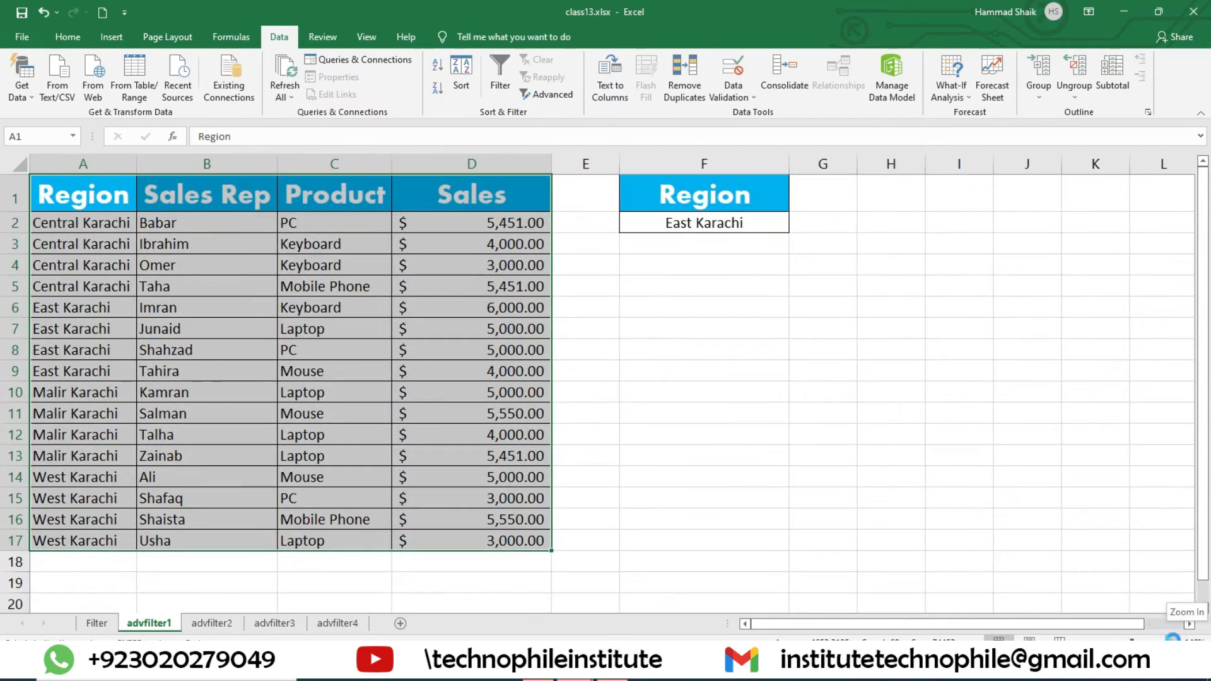
left_click(1169, 640)
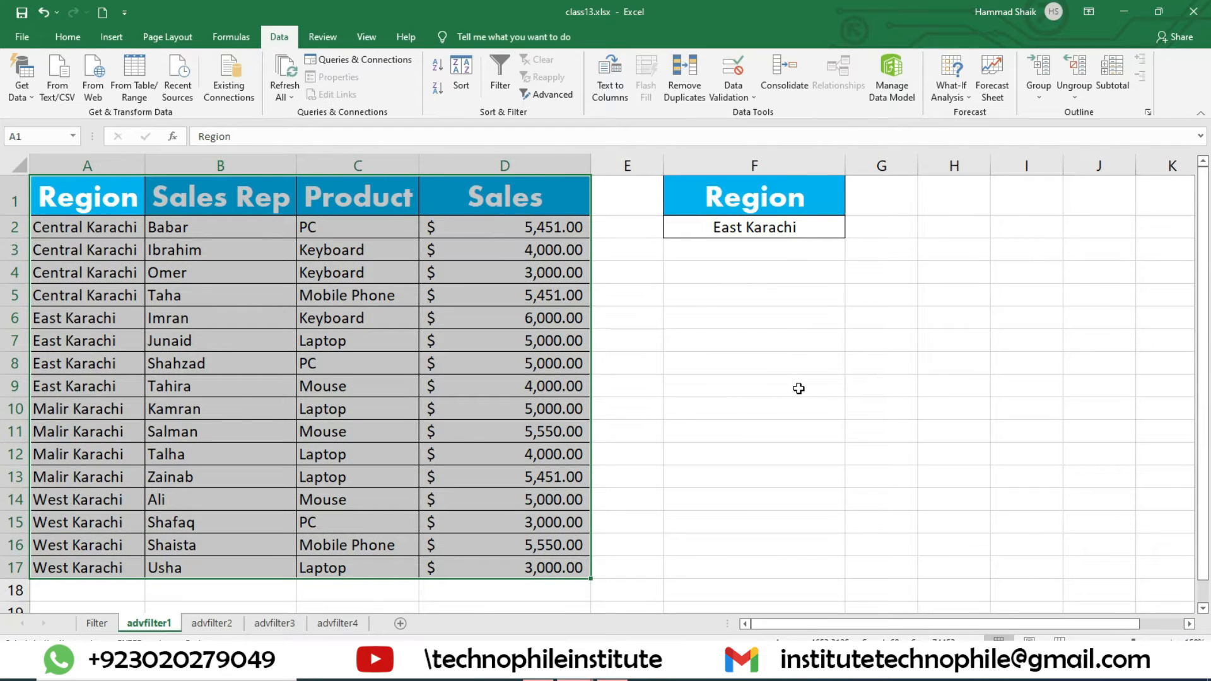
Step: Start an Advanced Filter on the table A1:D17 with the Region criteria in F1:F2 as its criteria range
left_click(137, 210)
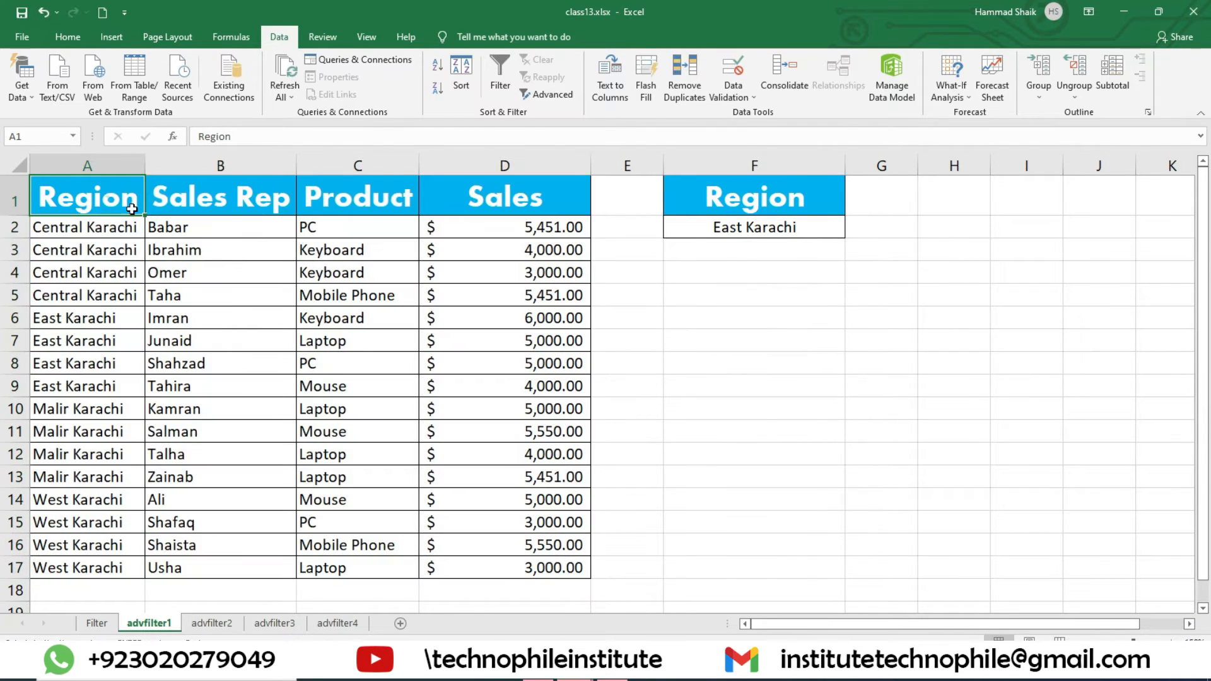
left_click_drag(132, 209, 579, 569)
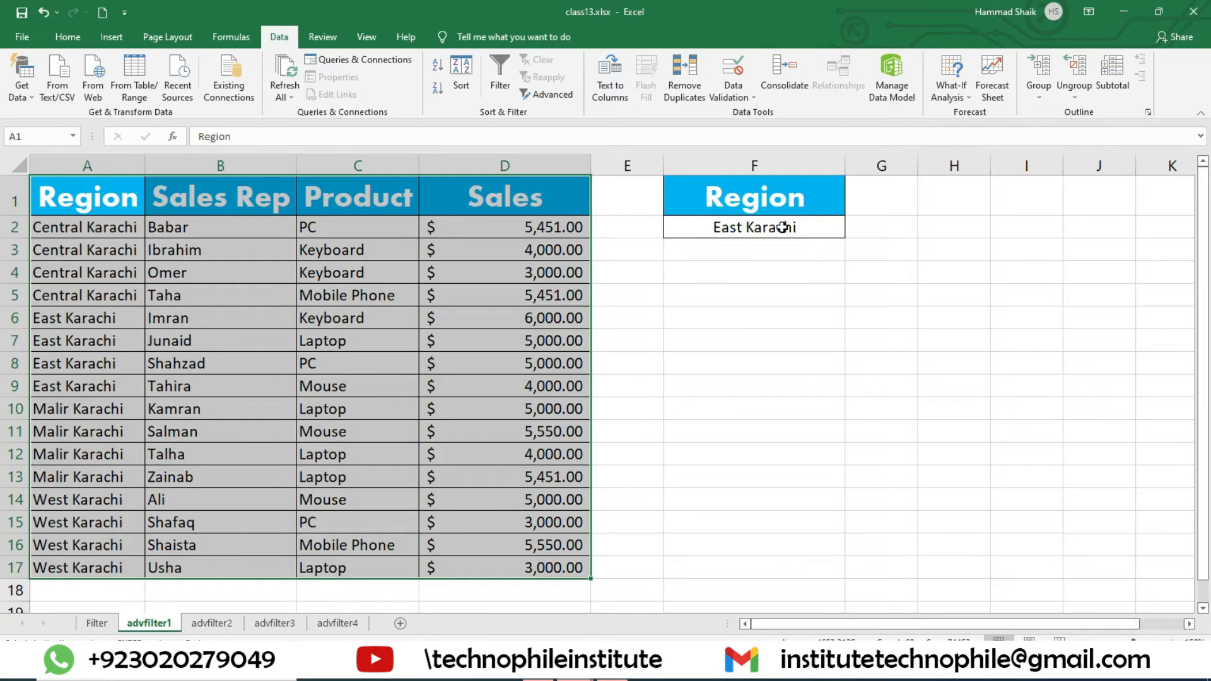
left_click_drag(772, 304, 793, 498)
left_click_drag(65, 197, 575, 568)
left_click(555, 95)
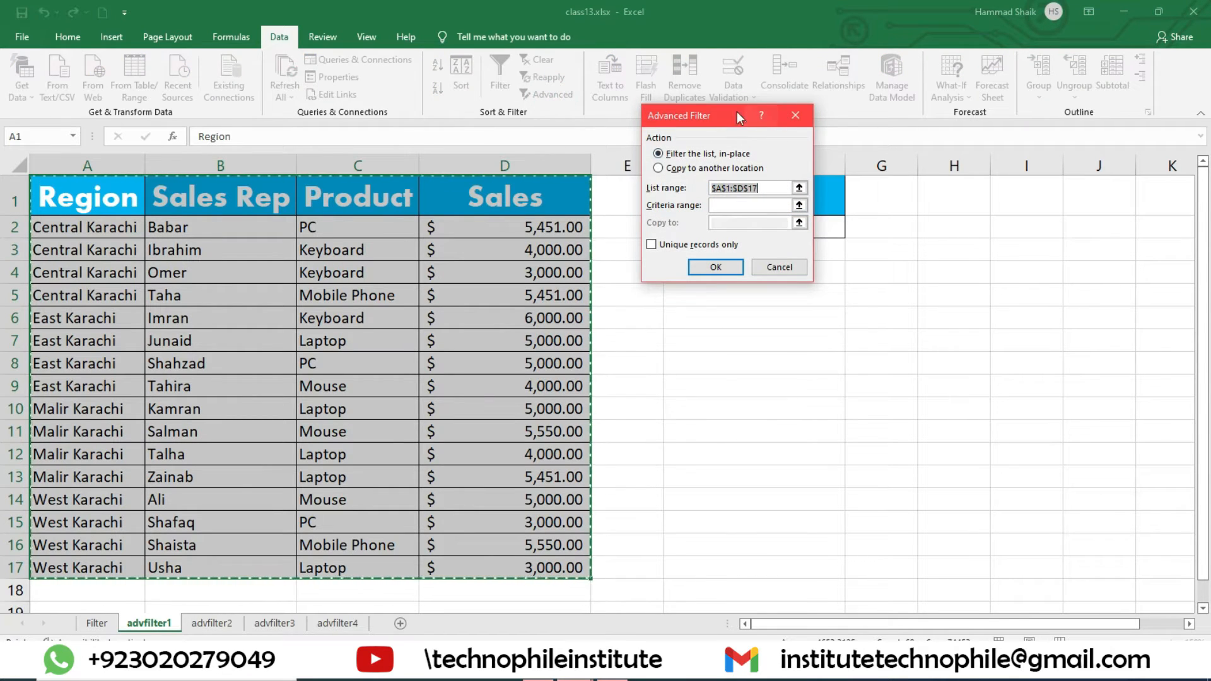
left_click_drag(733, 114, 370, 131)
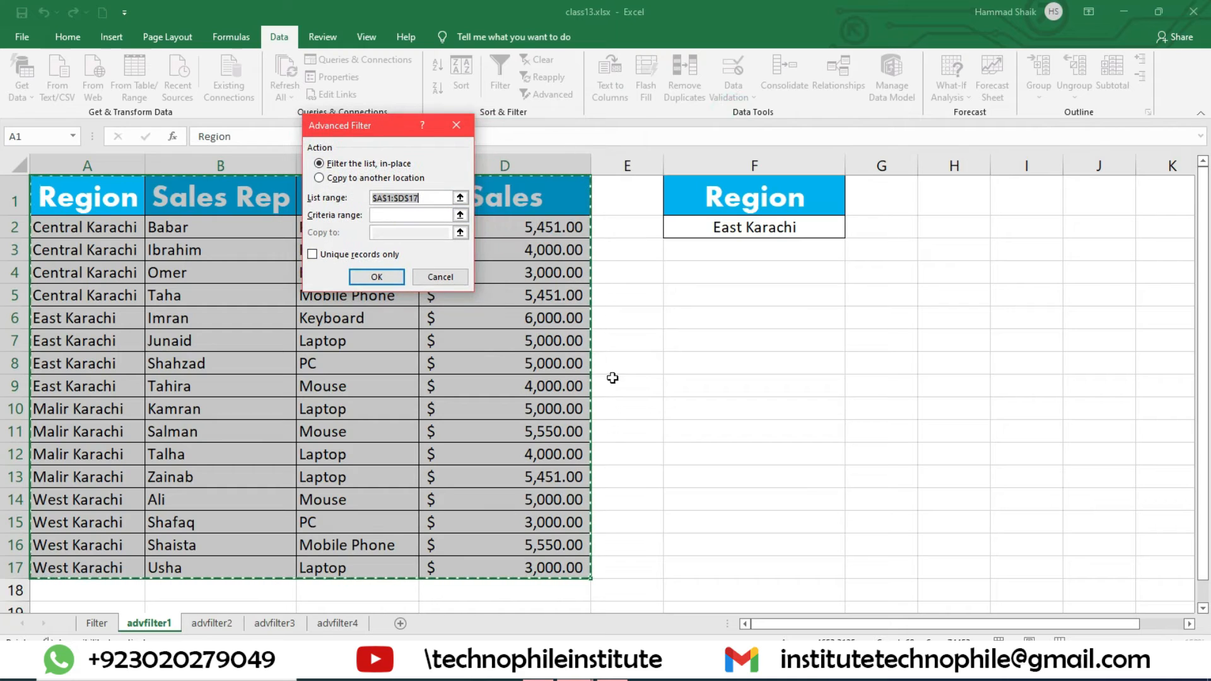
left_click(401, 215)
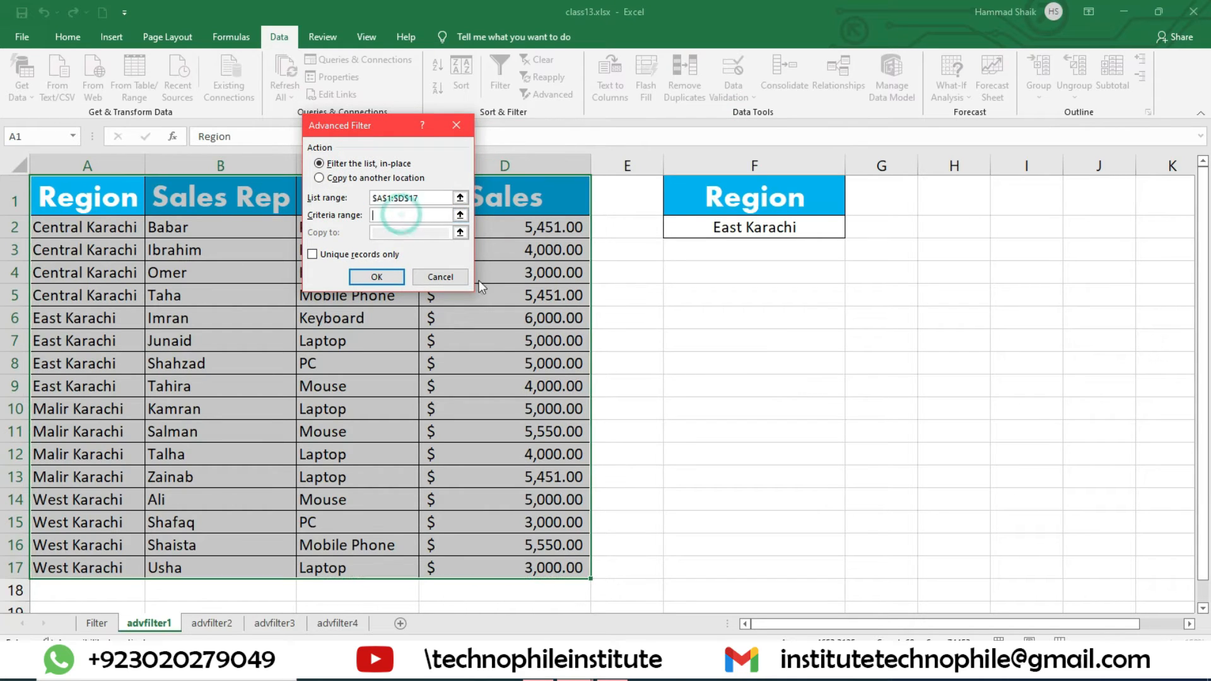
left_click_drag(714, 201, 737, 226)
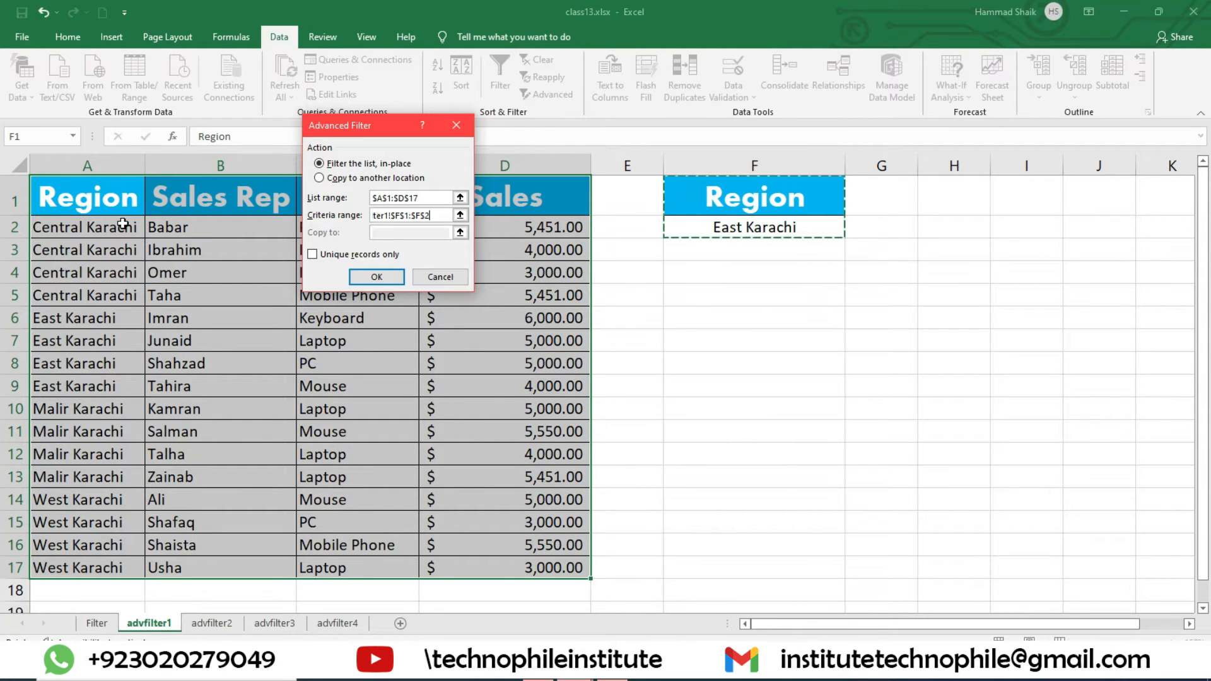
left_click_drag(352, 128, 479, 94)
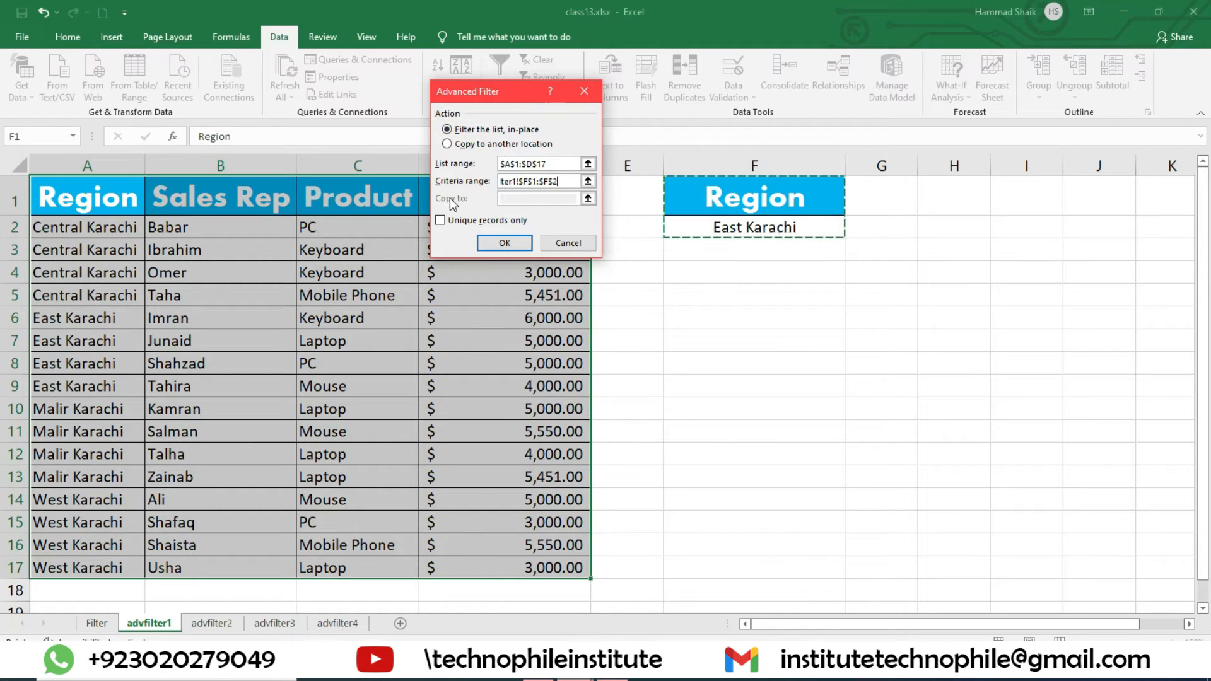
Step: Set the advanced filter to copy to another location, with G5 as the destination, and run it
left_click(545, 199)
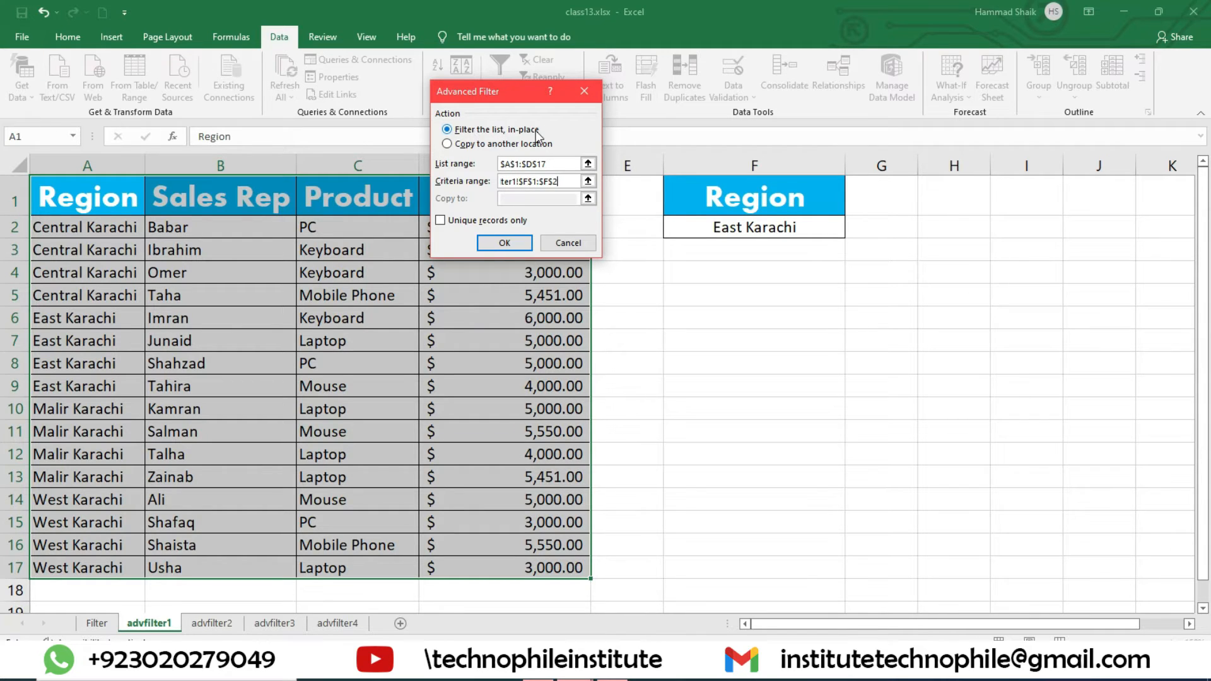
left_click(503, 145)
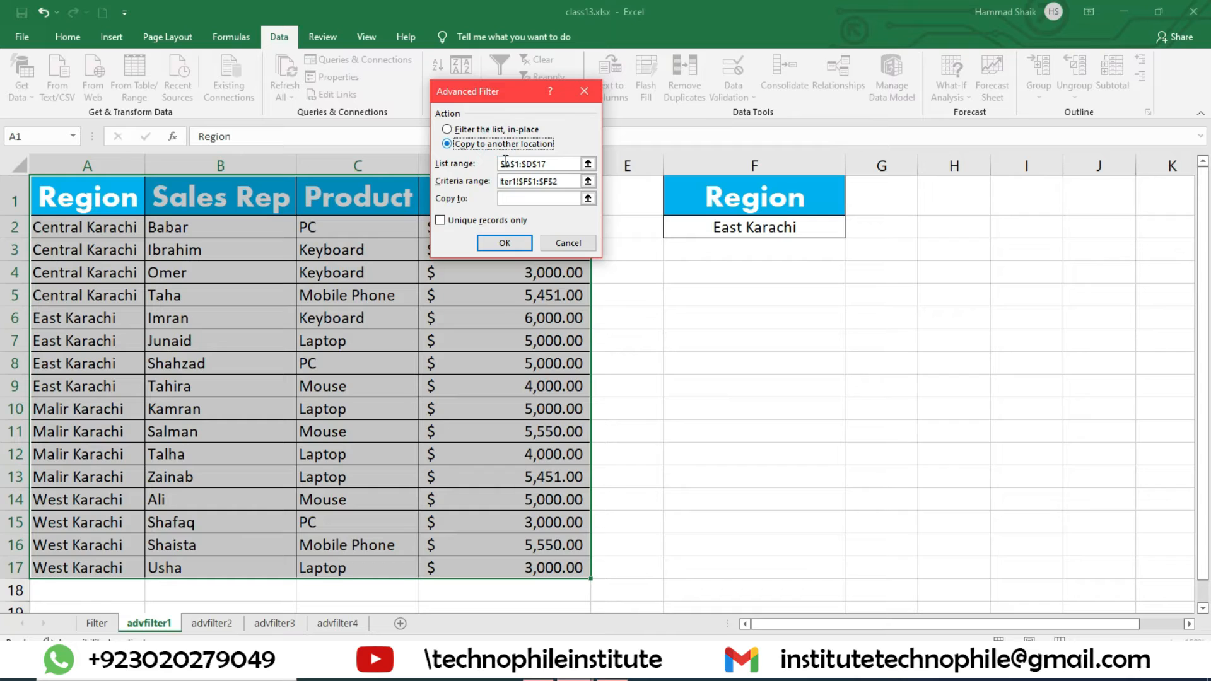
left_click(520, 200)
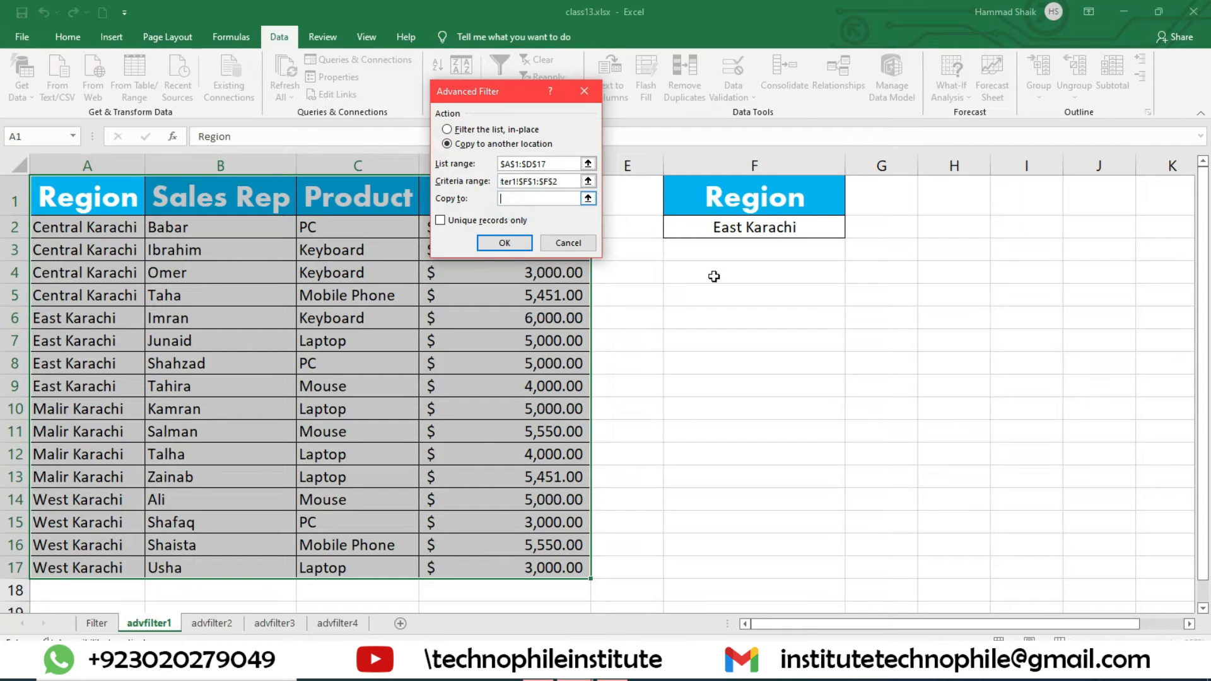
left_click(888, 296)
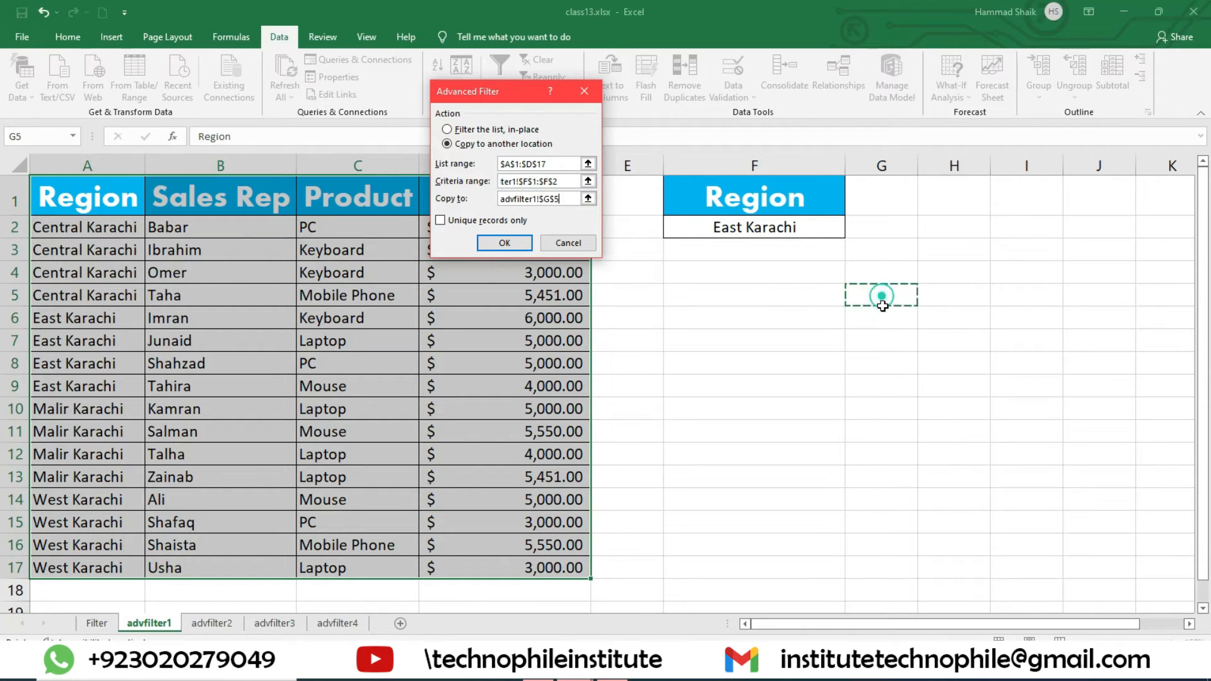
left_click(505, 243)
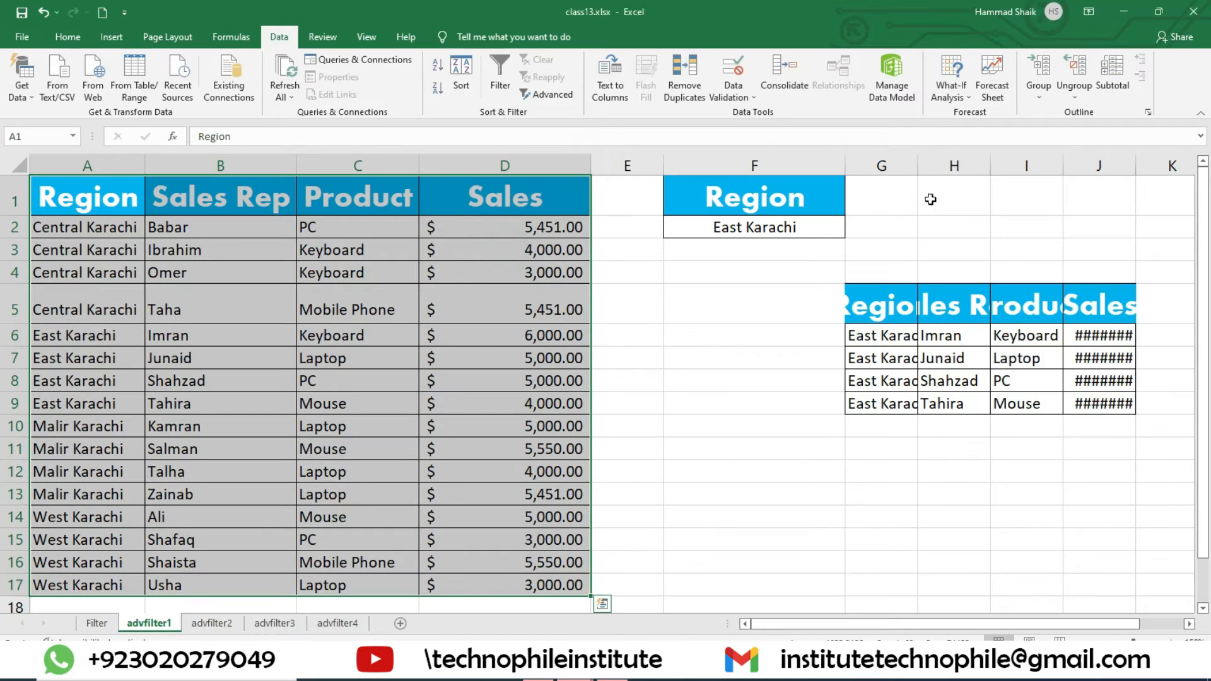
Step: Fit the widths of columns G and J to the extracted data and select the extracted rows G6:J9
double_click(918, 165)
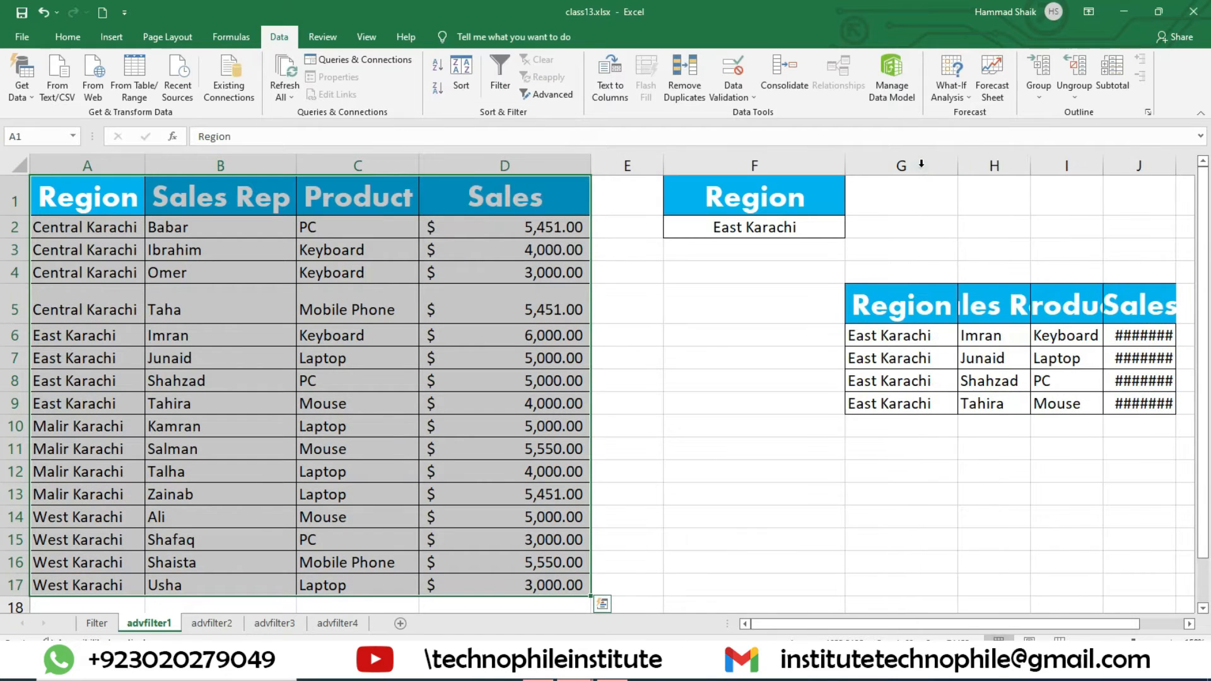
double_click(1177, 168)
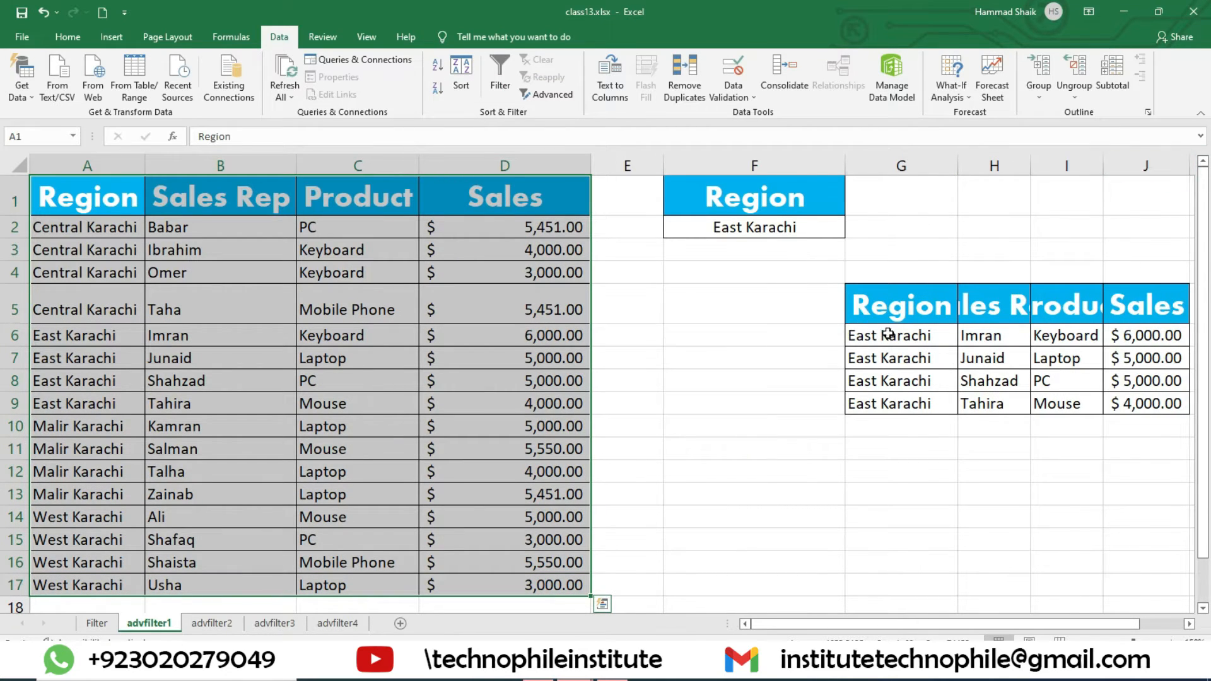
left_click_drag(888, 334, 1156, 404)
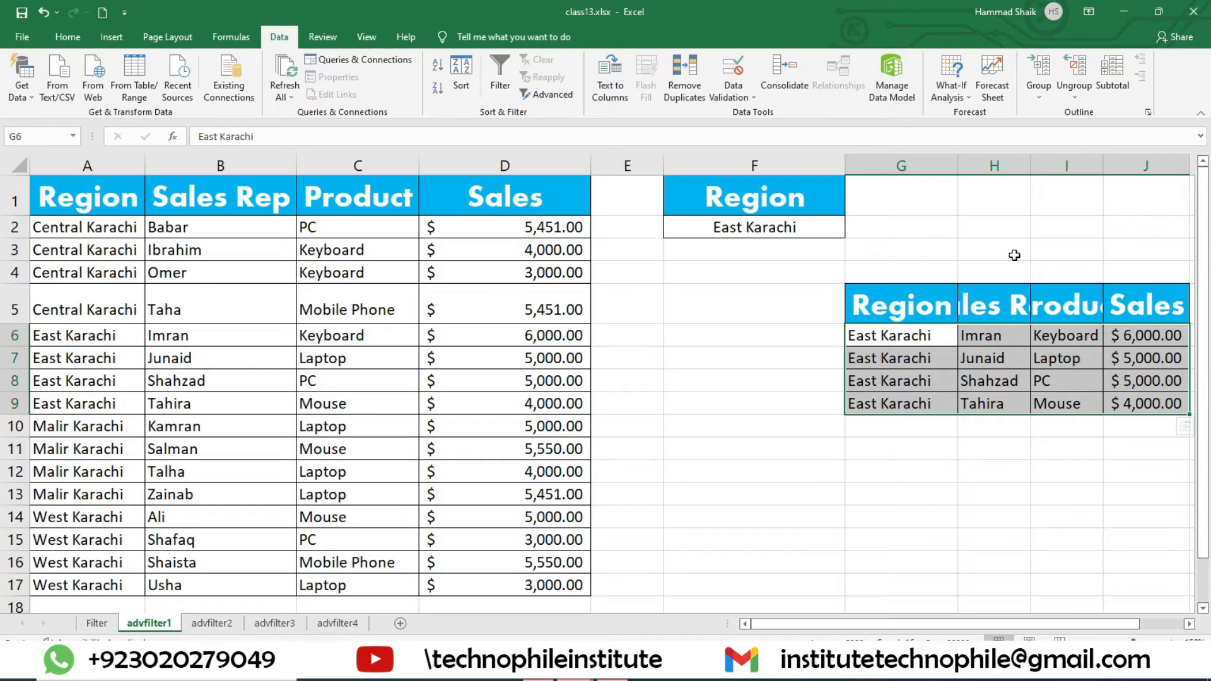
Step: Undo the width changes of columns J, G and the Filter sheet's column H, and return to the advfilter1 sheet
key("ctrl+z")
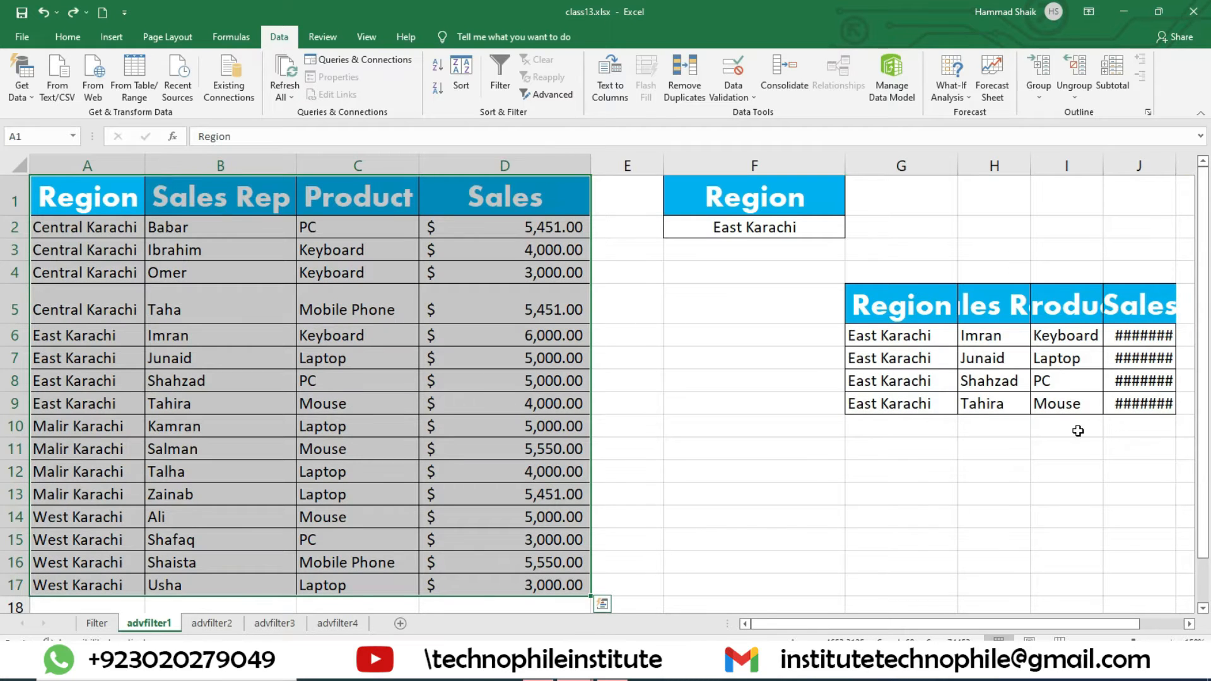
key("ctrl+z")
key("ctrl+Page_Up")
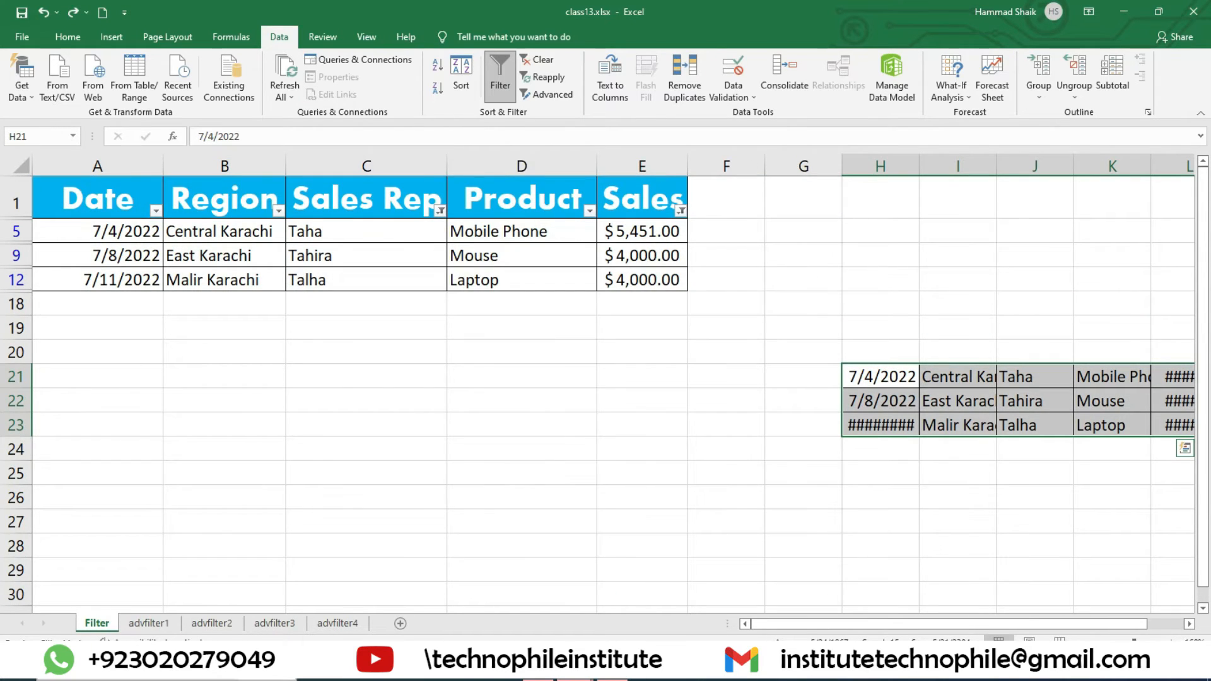
left_click(148, 623)
Step: Delete the contents of the extracted table in G5:J9 and undo the deletion
left_click_drag(874, 300, 1108, 402)
key("Delete")
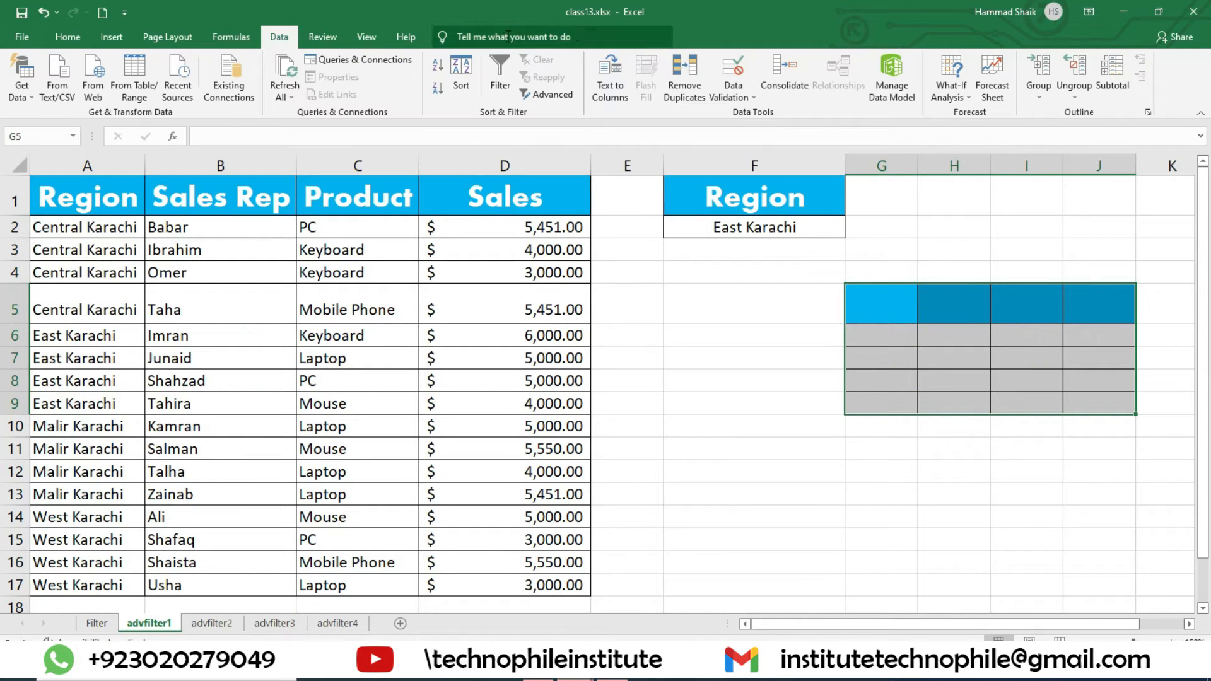
left_click(770, 424)
key("ctrl+z")
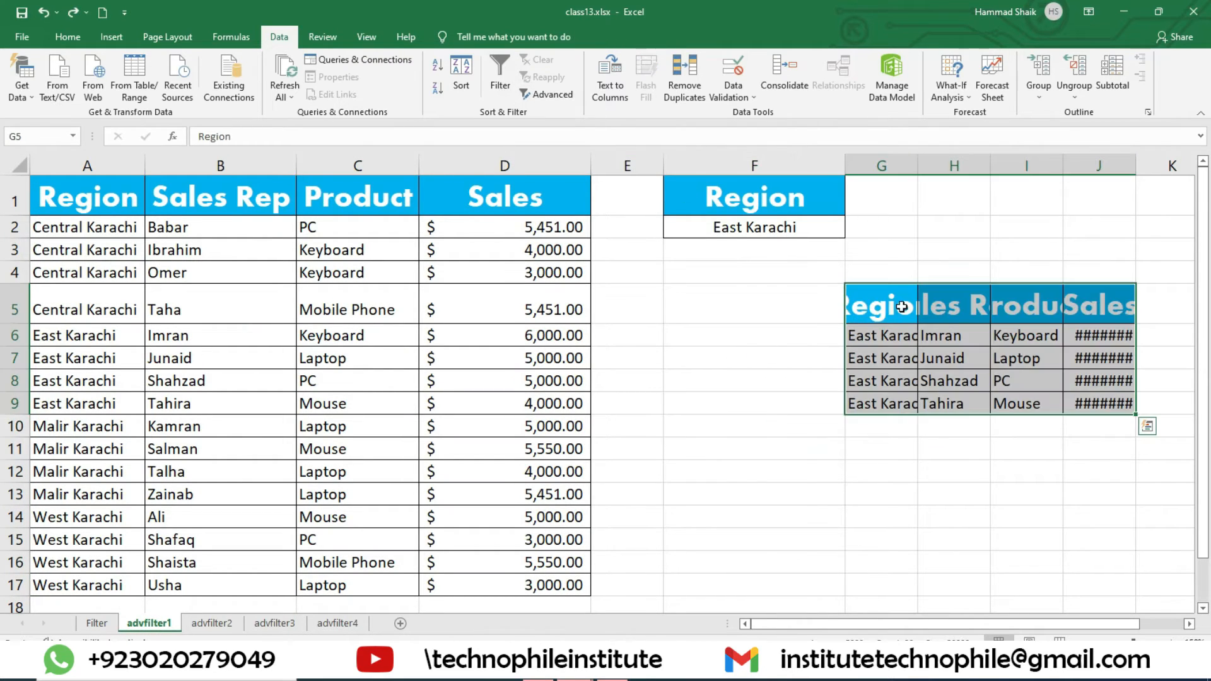
Step: Clear both contents and formatting from the extracted table in G5:J9
left_click(68, 36)
left_click(1002, 94)
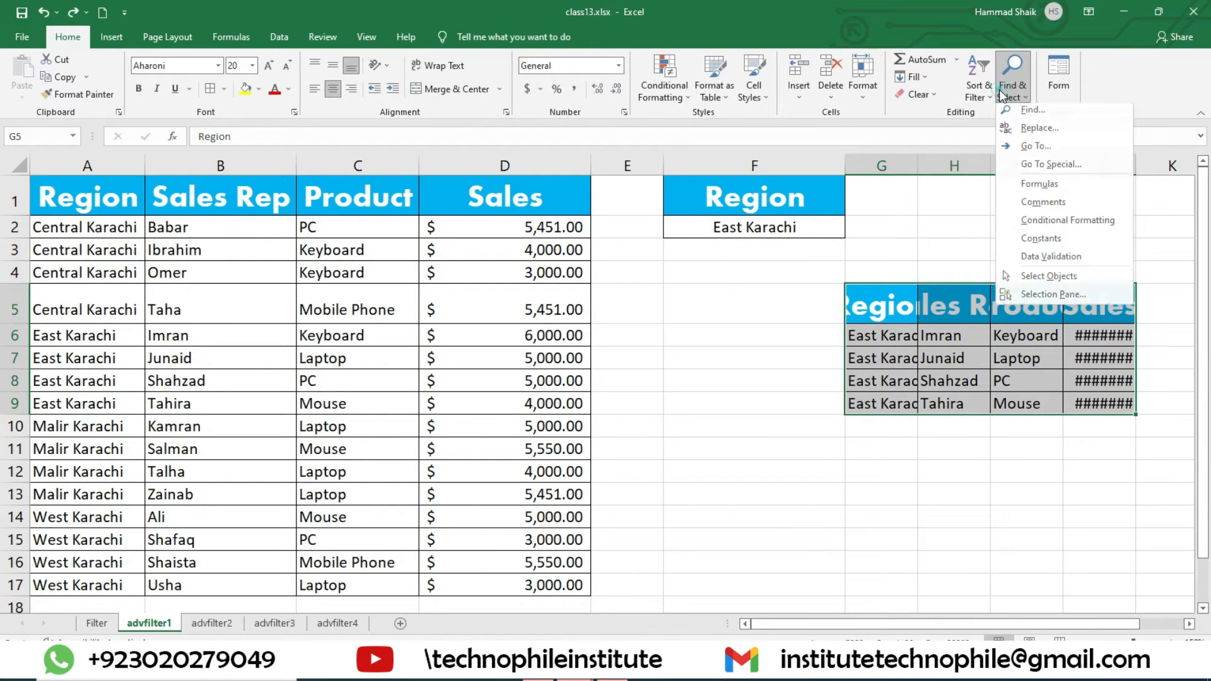
left_click(916, 94)
left_click(942, 122)
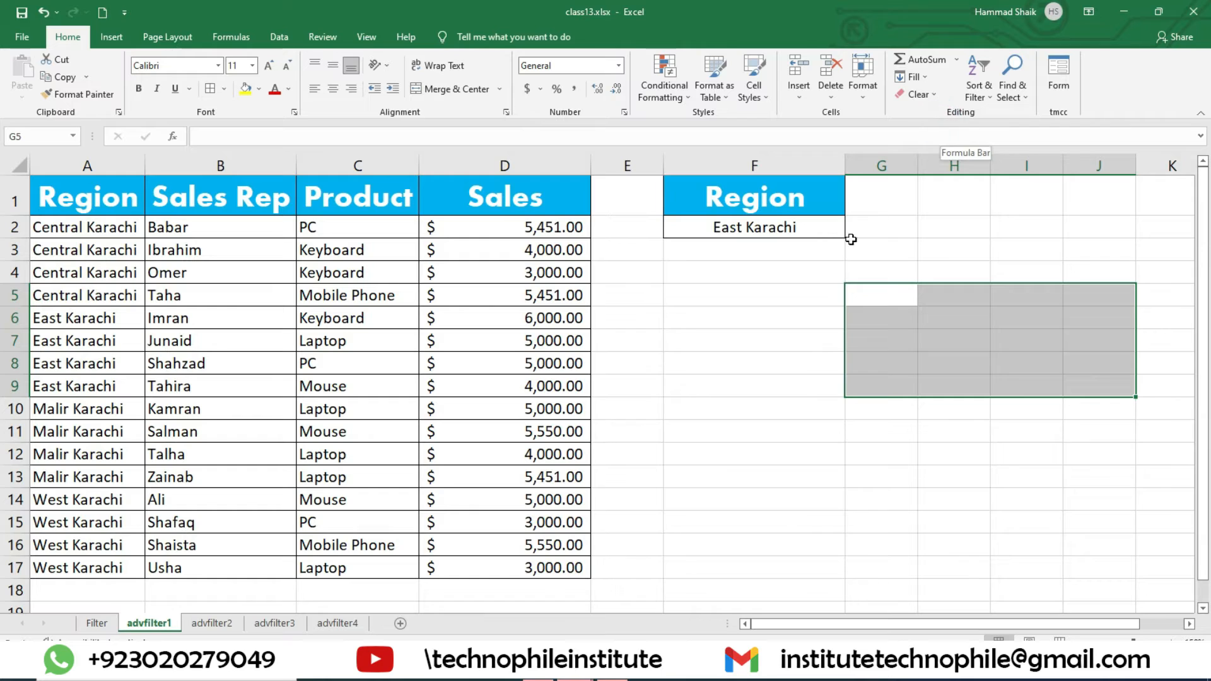
left_click(754, 383)
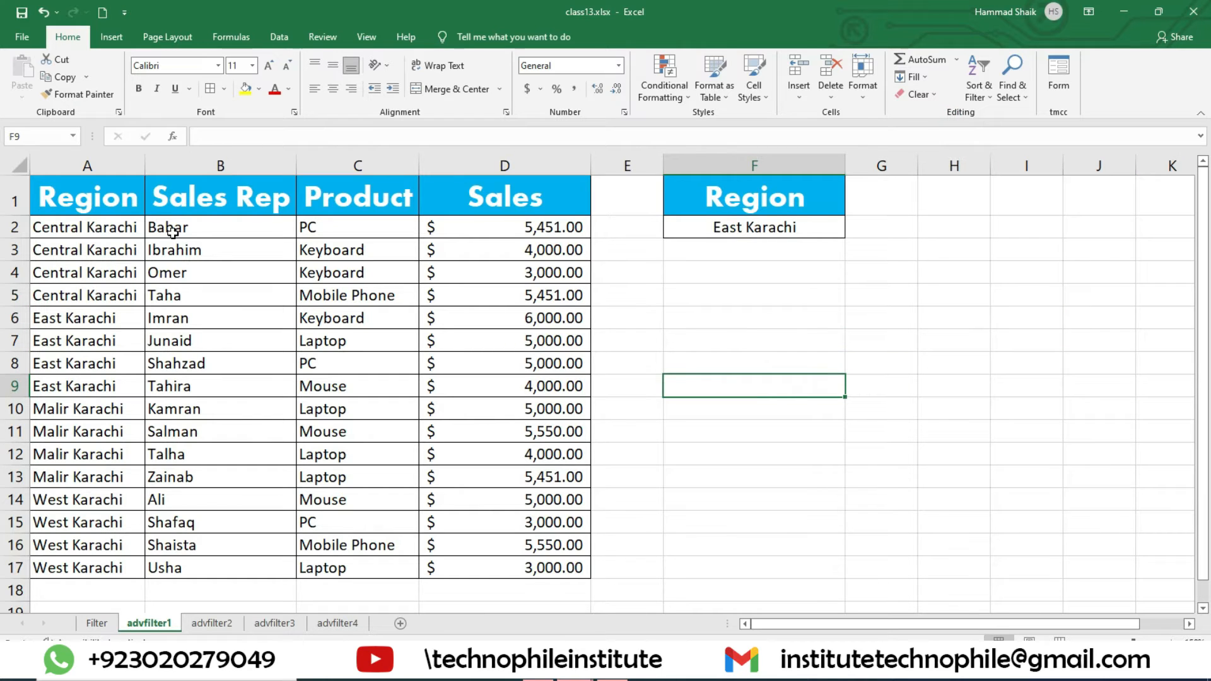
Step: Start an Advanced Filter on the table A1:D17 and reselect F1:F2 as the criteria range
left_click_drag(93, 198, 567, 570)
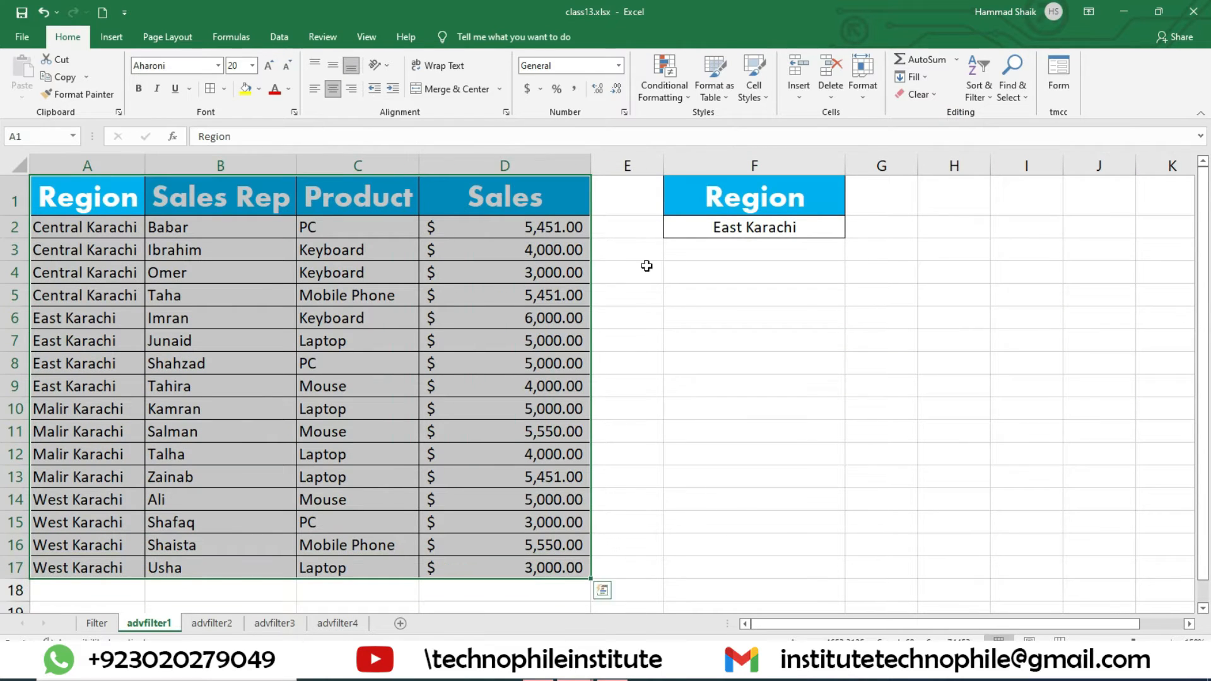
left_click(279, 37)
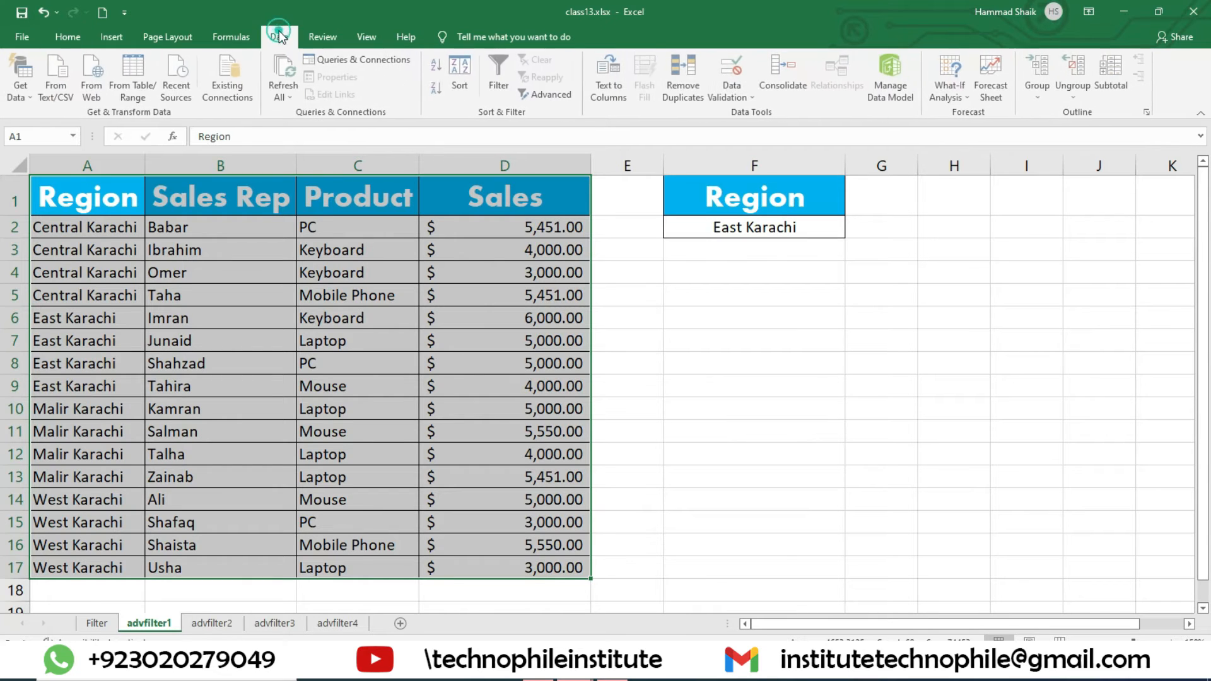
left_click(550, 95)
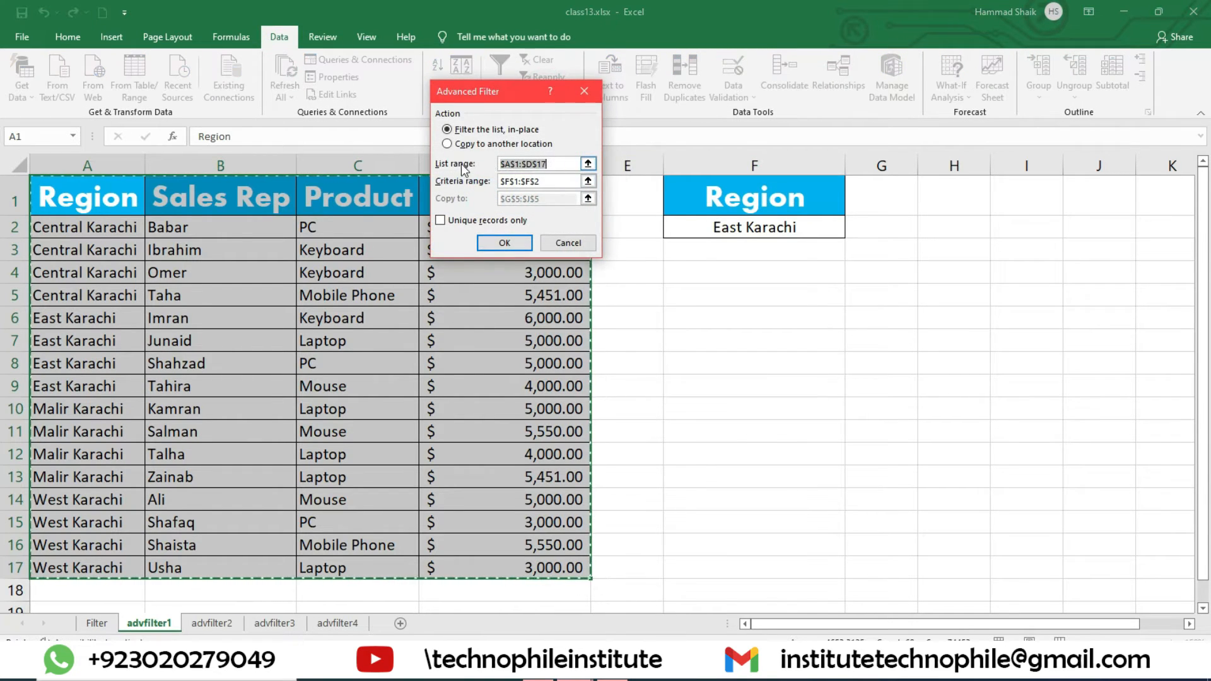
left_click(547, 181)
left_click_drag(754, 197, 762, 227)
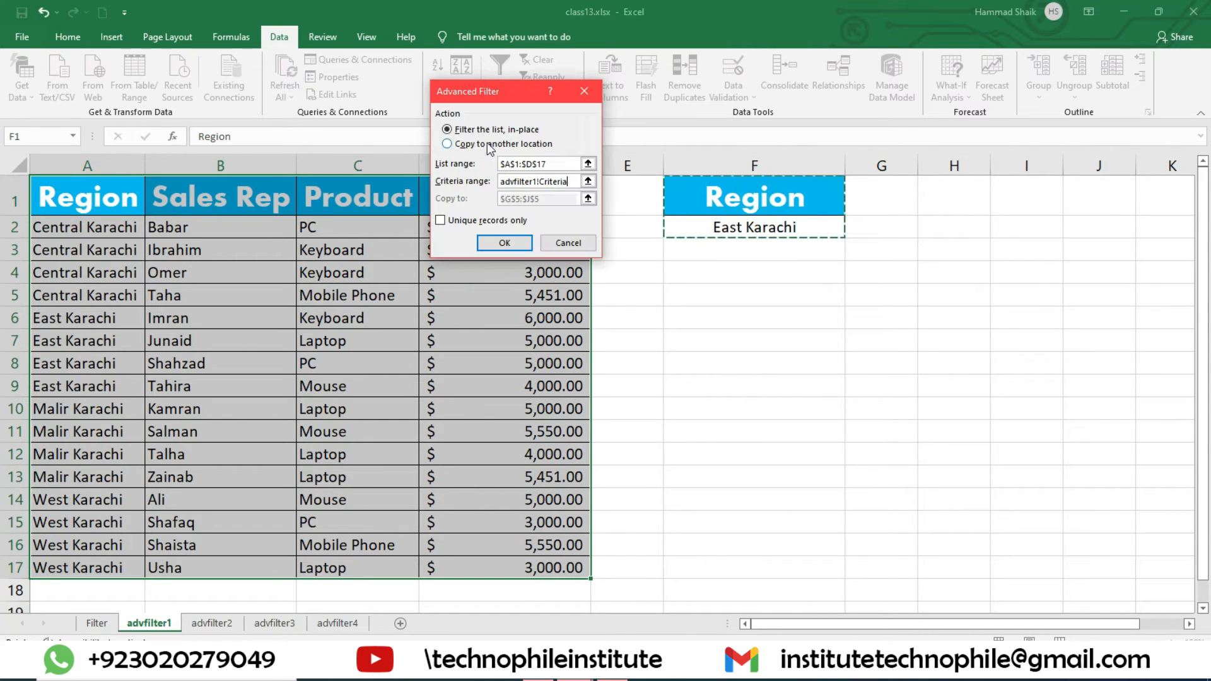
Step: Set the Advanced Filter to copy to another location at cell F5 and extract the East Karachi rows there
left_click(446, 144)
left_click(548, 198)
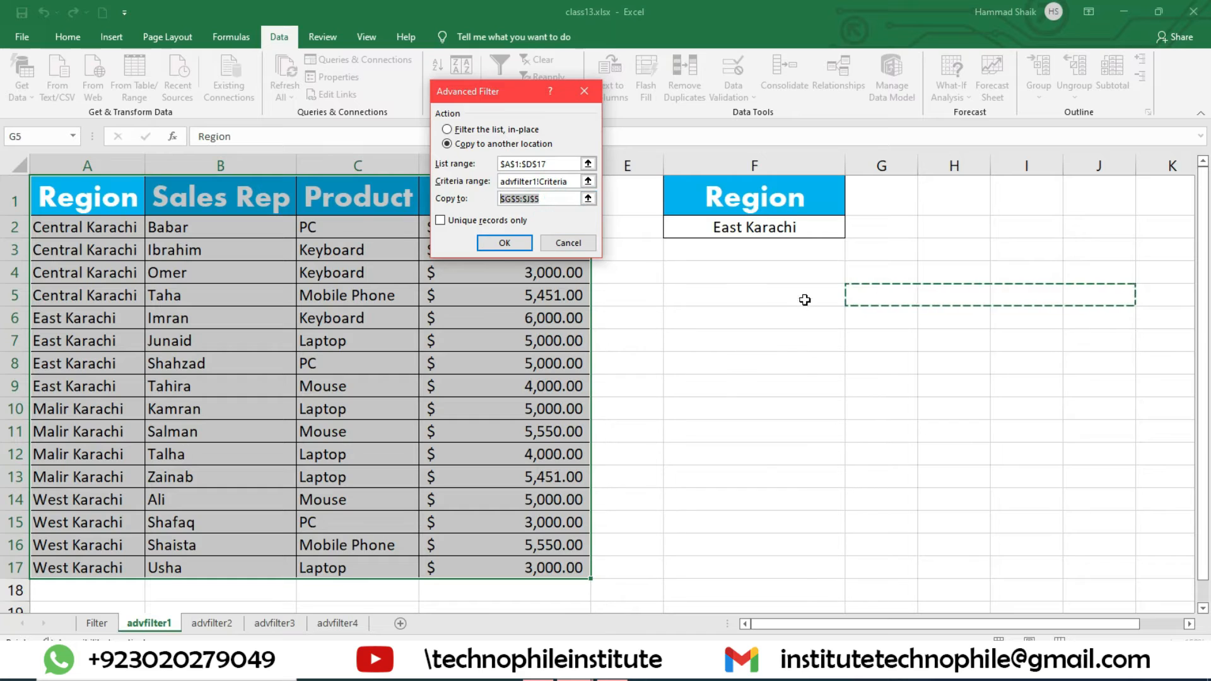
mouse_move(807, 297)
left_mouse_down()
mouse_move(819, 338)
mouse_move(826, 302)
left_mouse_up()
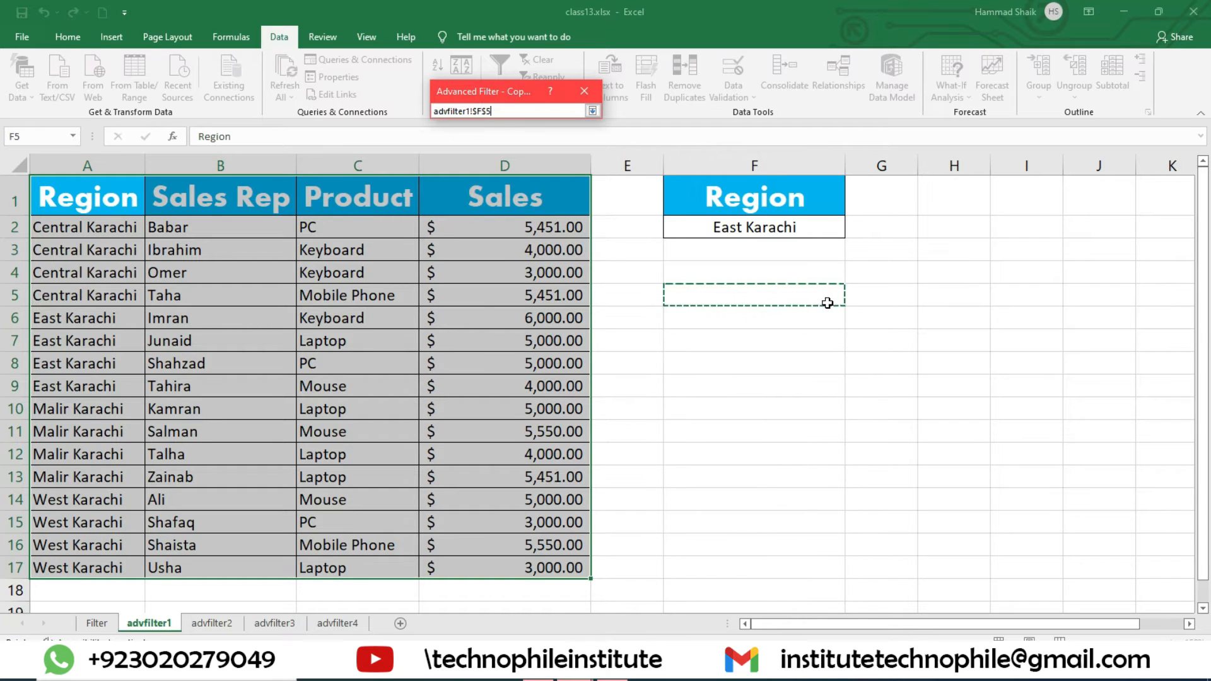
left_click(488, 245)
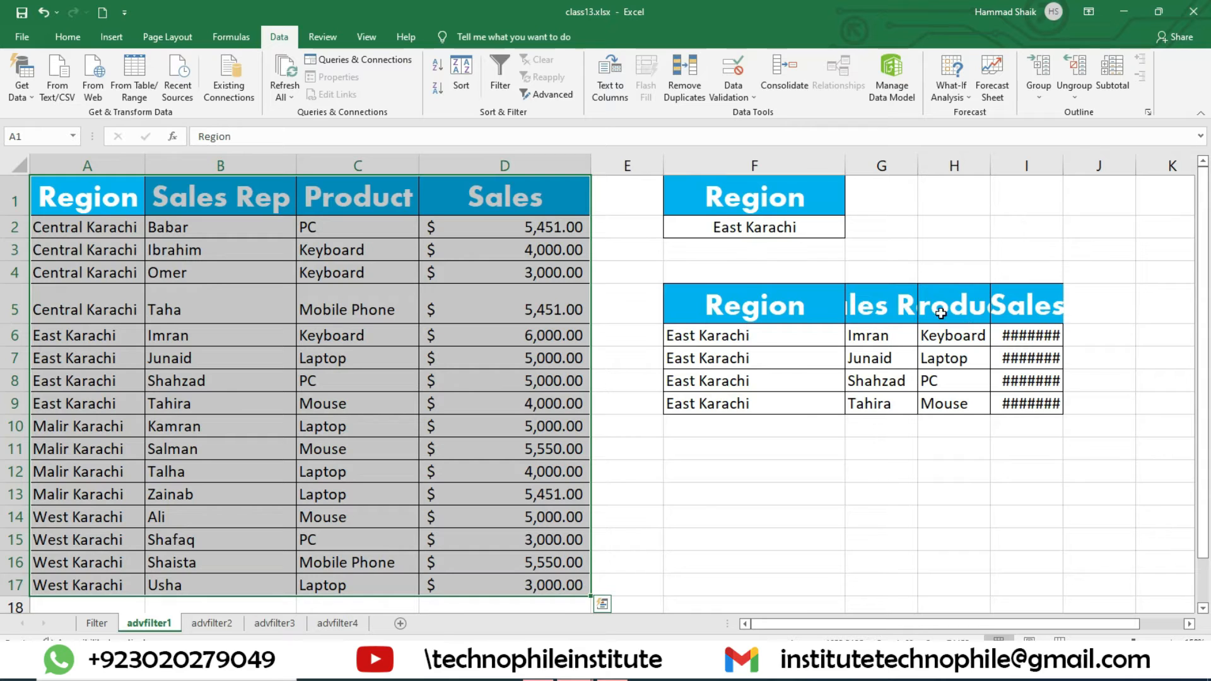
left_click_drag(718, 200, 745, 227)
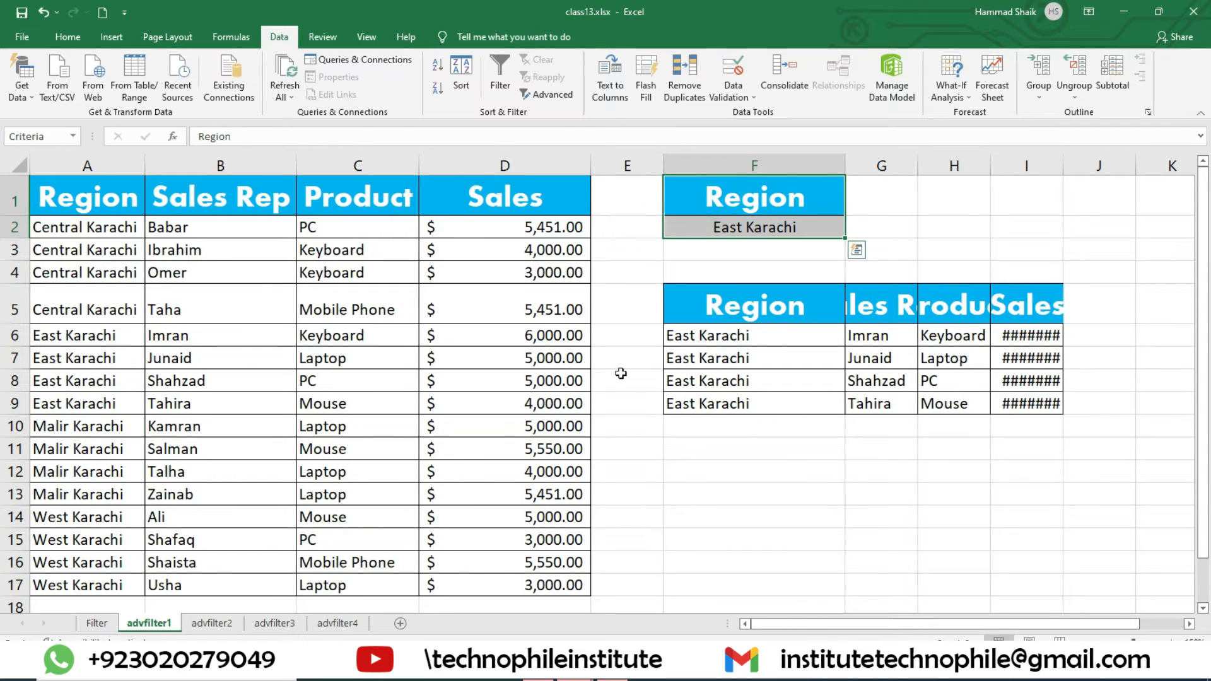
Step: On the advfilter2 sheet, start an Advanced Filter on the table A1:D17 with F1:G2 as the criteria range
left_click(218, 622)
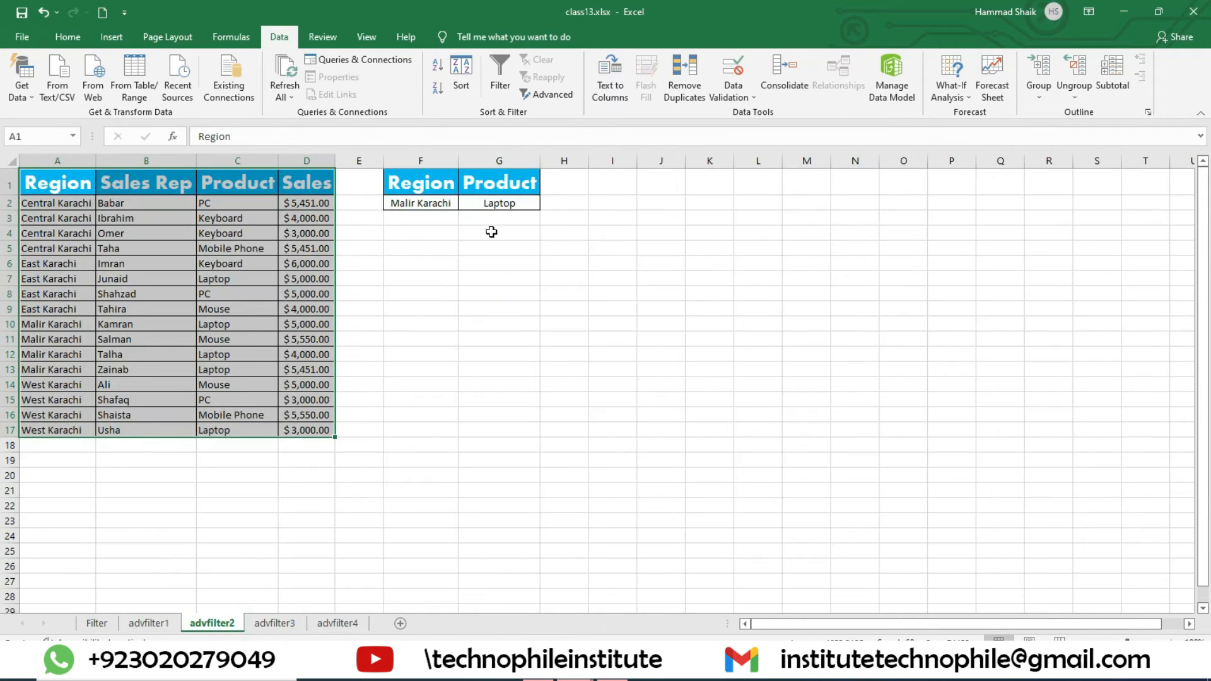
left_click(169, 628)
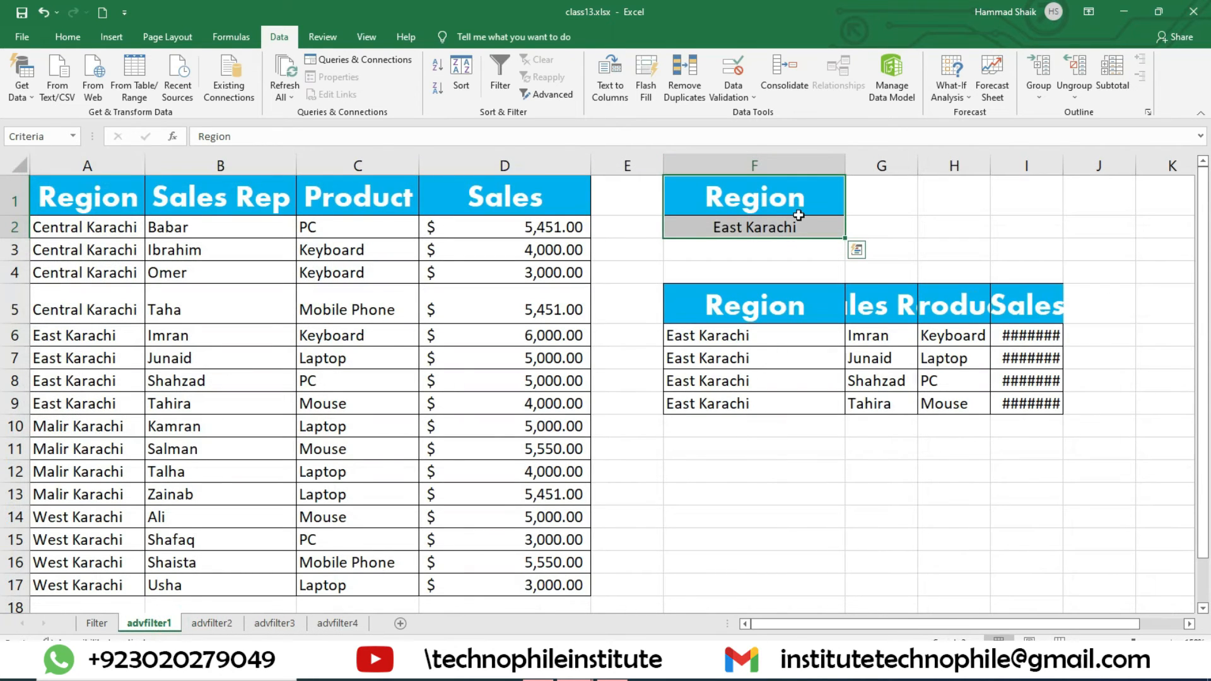
left_click(212, 623)
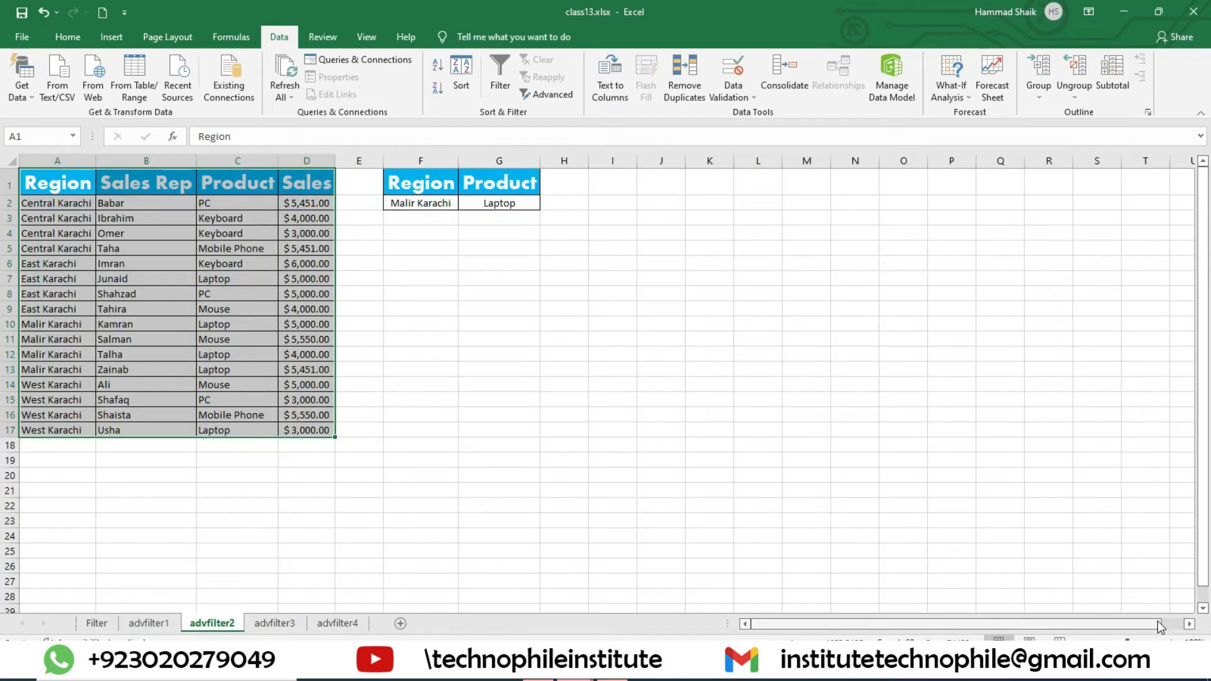
scroll(674, 239, "up", 3)
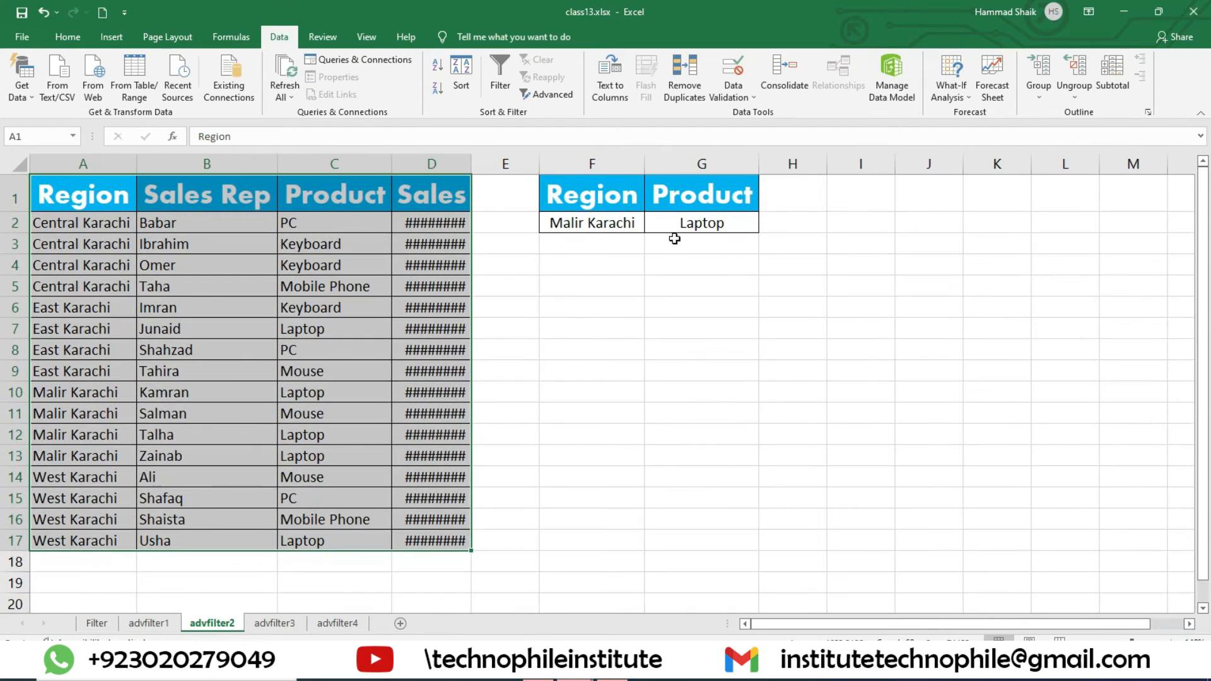
left_click(1172, 641)
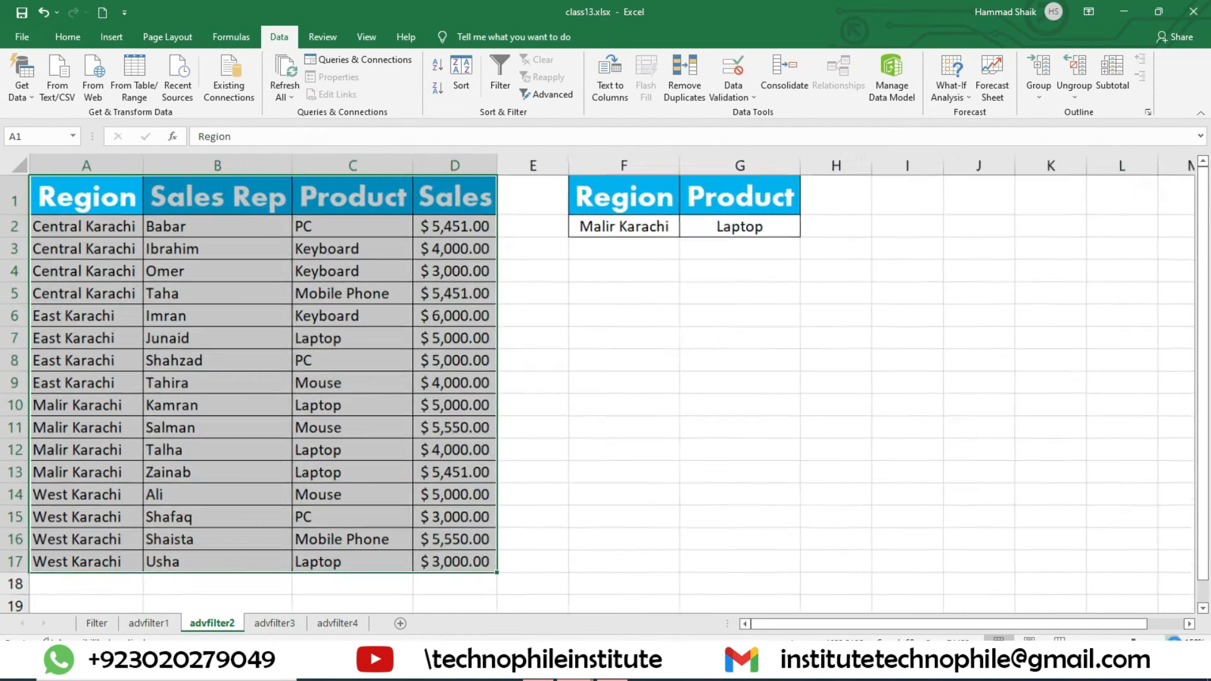
left_click(1172, 642)
left_click(571, 399)
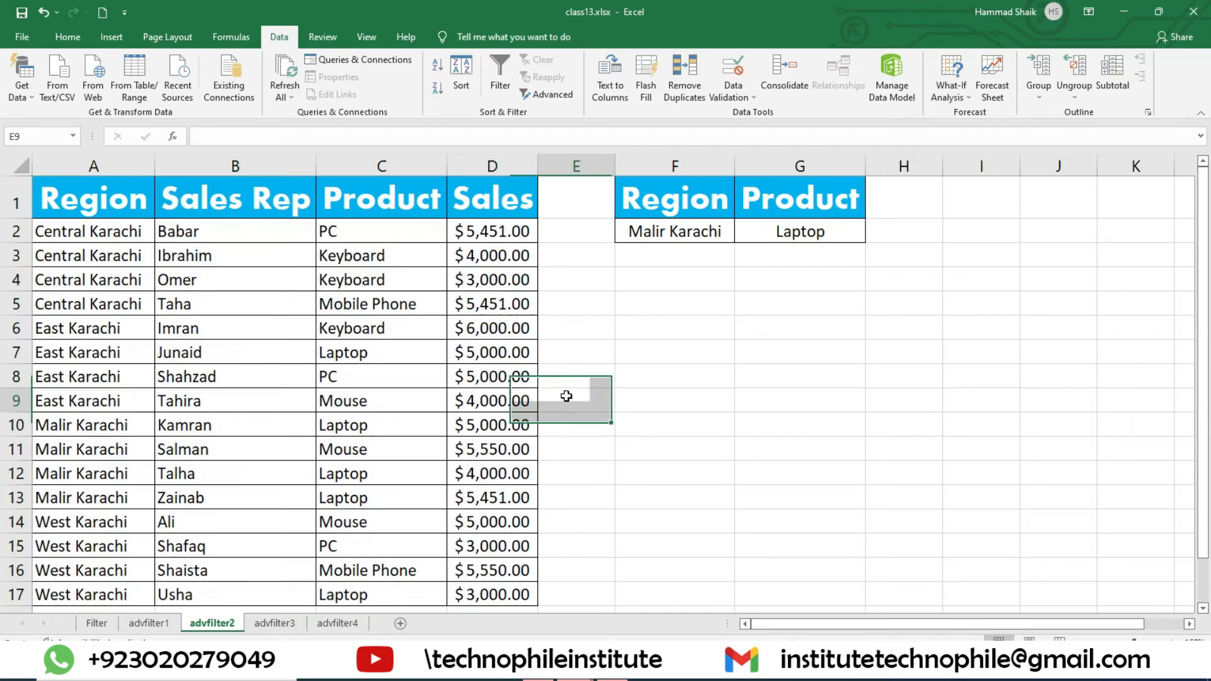
left_click_drag(117, 210, 506, 473)
scroll(507, 474, "up", 1)
left_click(546, 94)
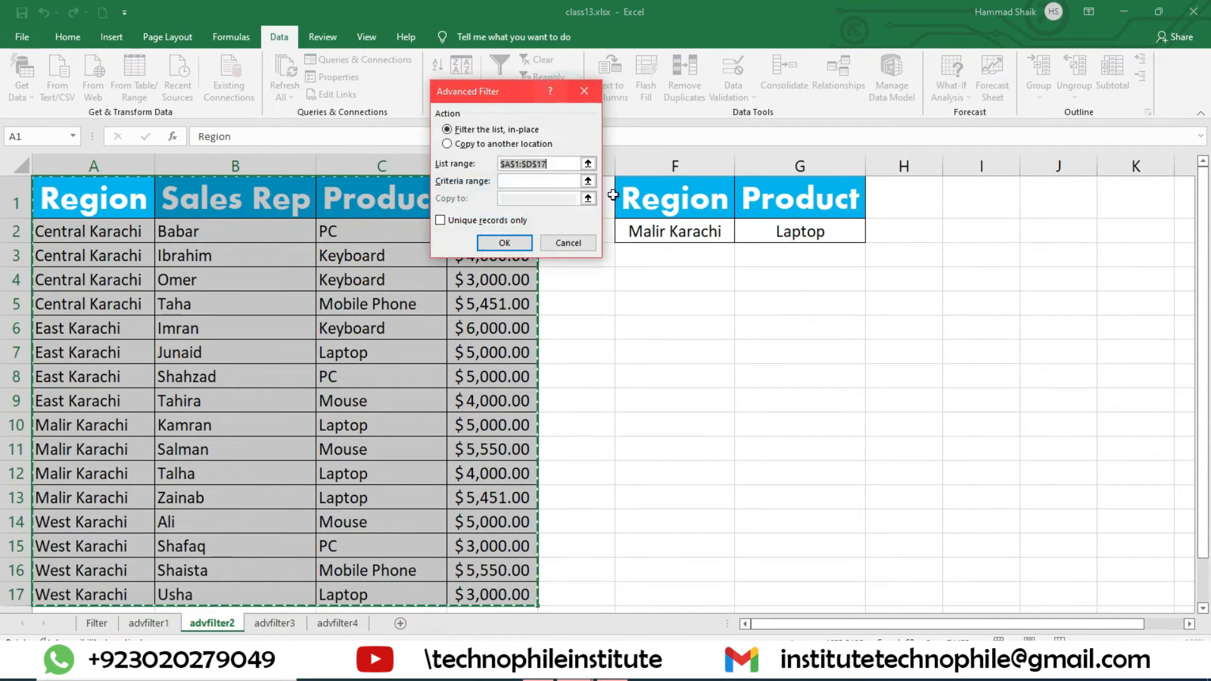
left_click(519, 181)
left_click_drag(694, 192, 823, 231)
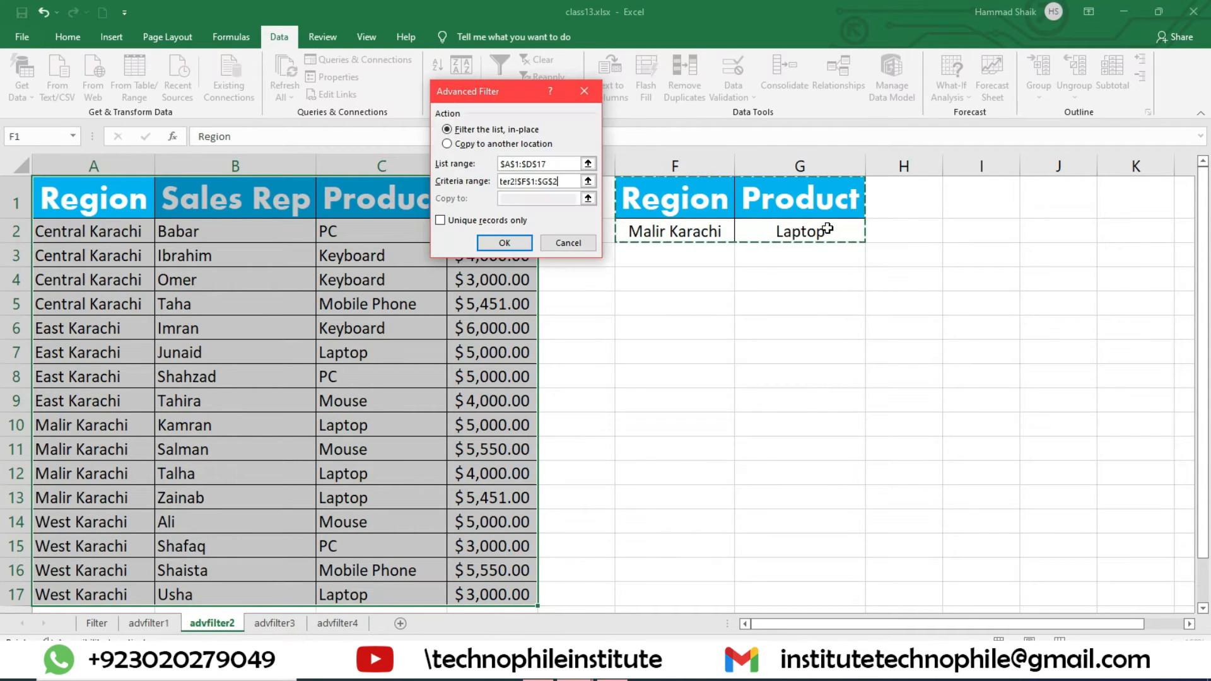
Step: Extract the Malir Karachi laptop rows to another location at cell F6 and widen column I to fit the sales amounts
left_click(477, 145)
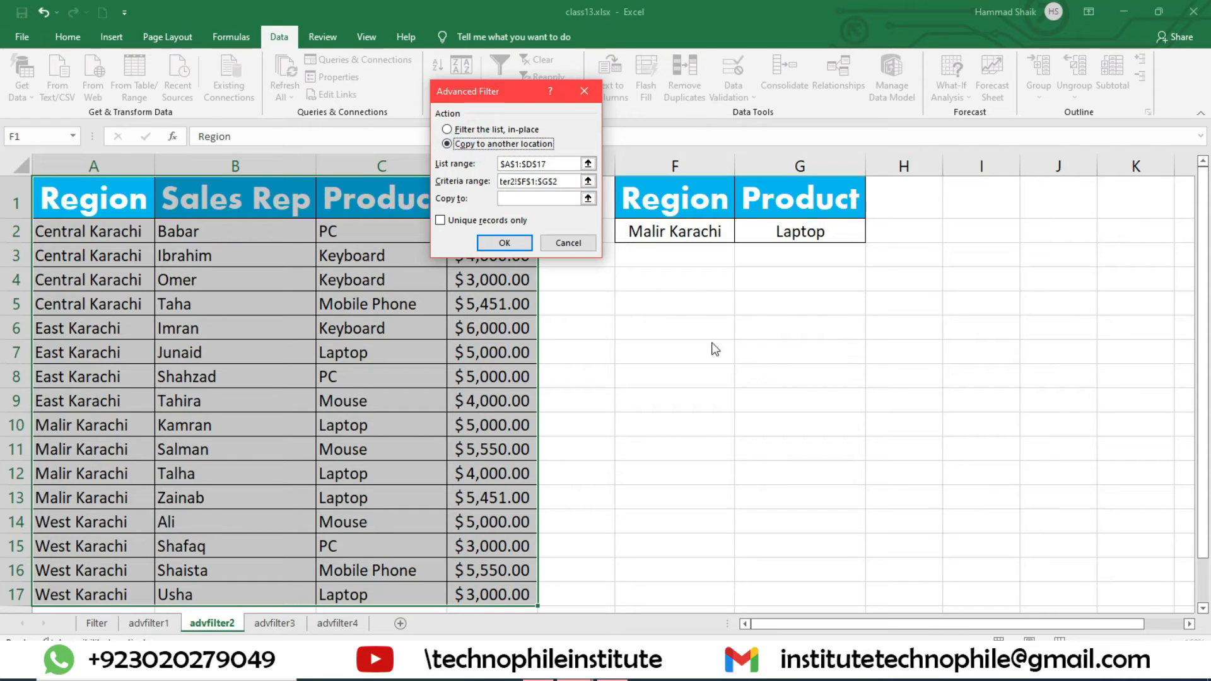
left_click(523, 199)
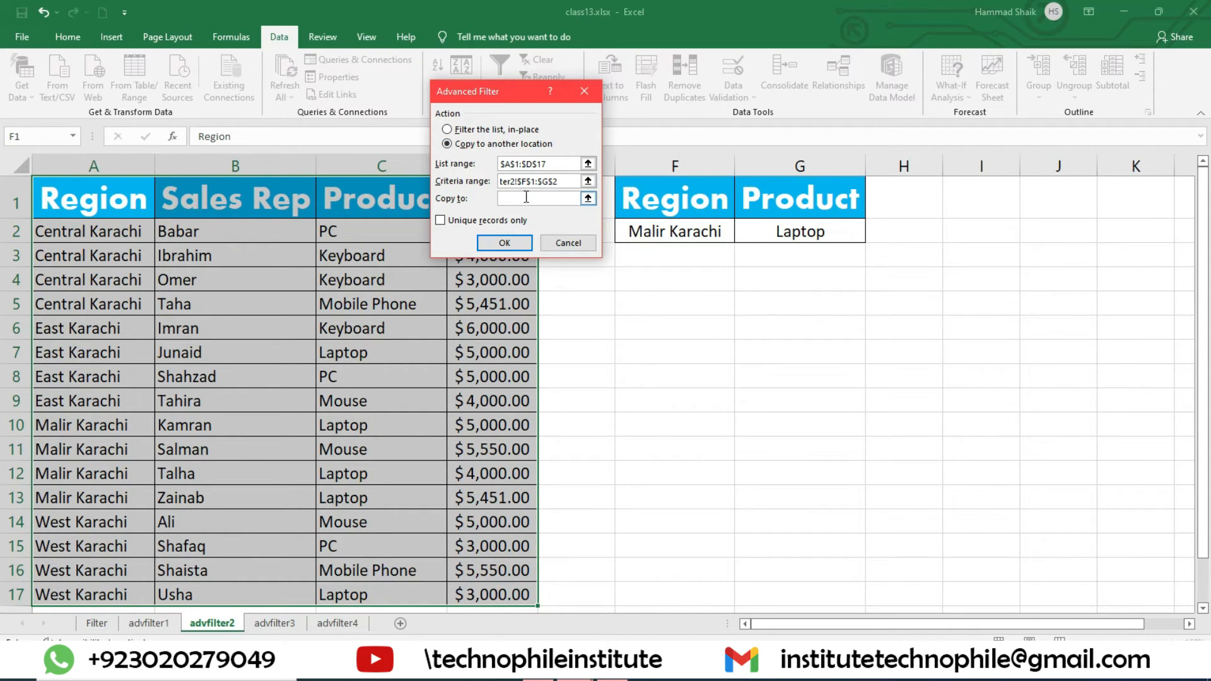
left_click(692, 321)
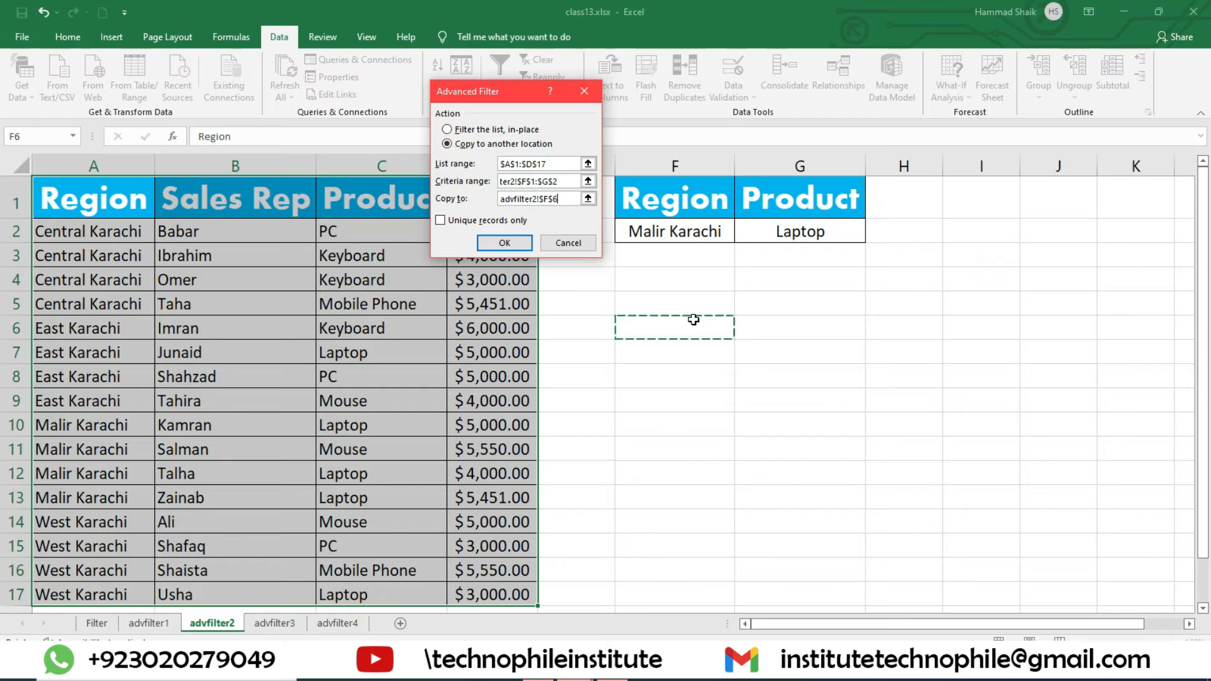
left_click(504, 243)
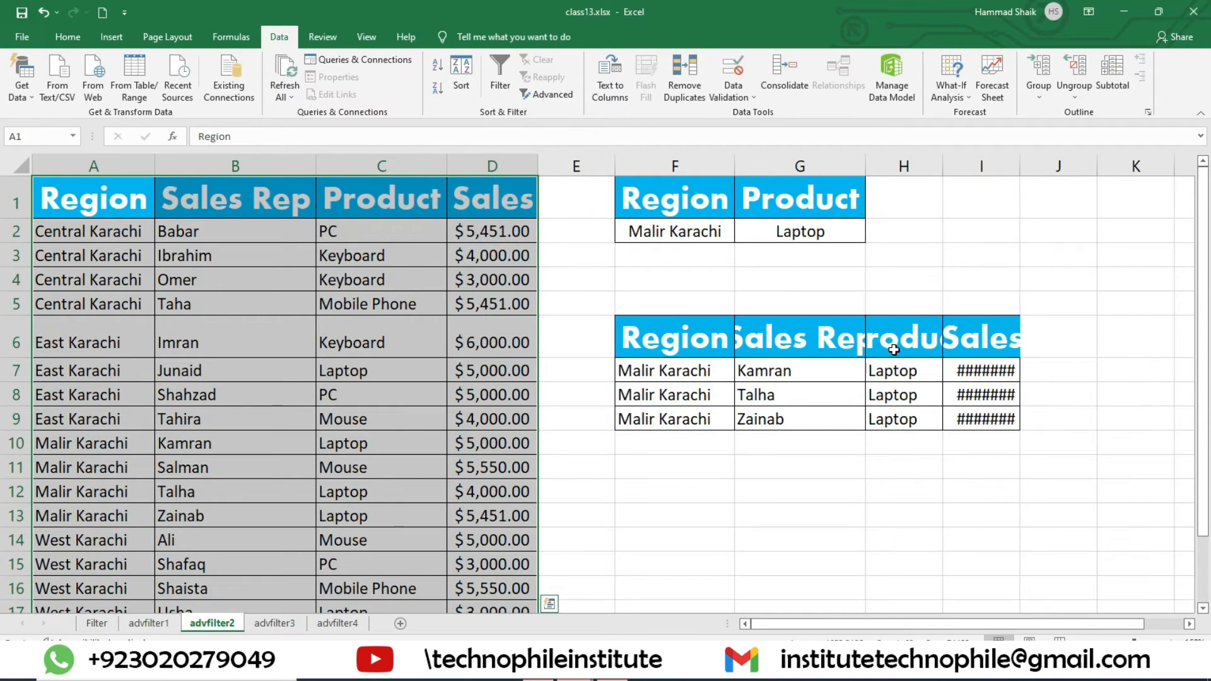
scroll(894, 350, "down", 3)
scroll(856, 364, "up", 3)
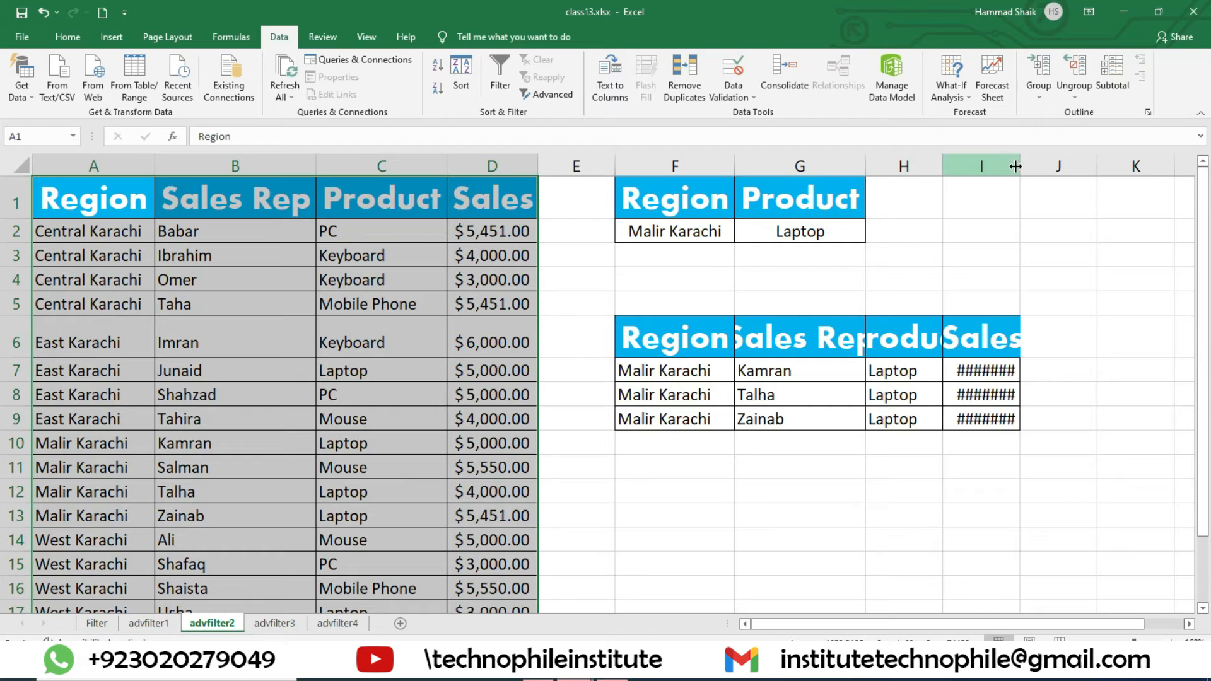
left_click_drag(1019, 165, 1073, 165)
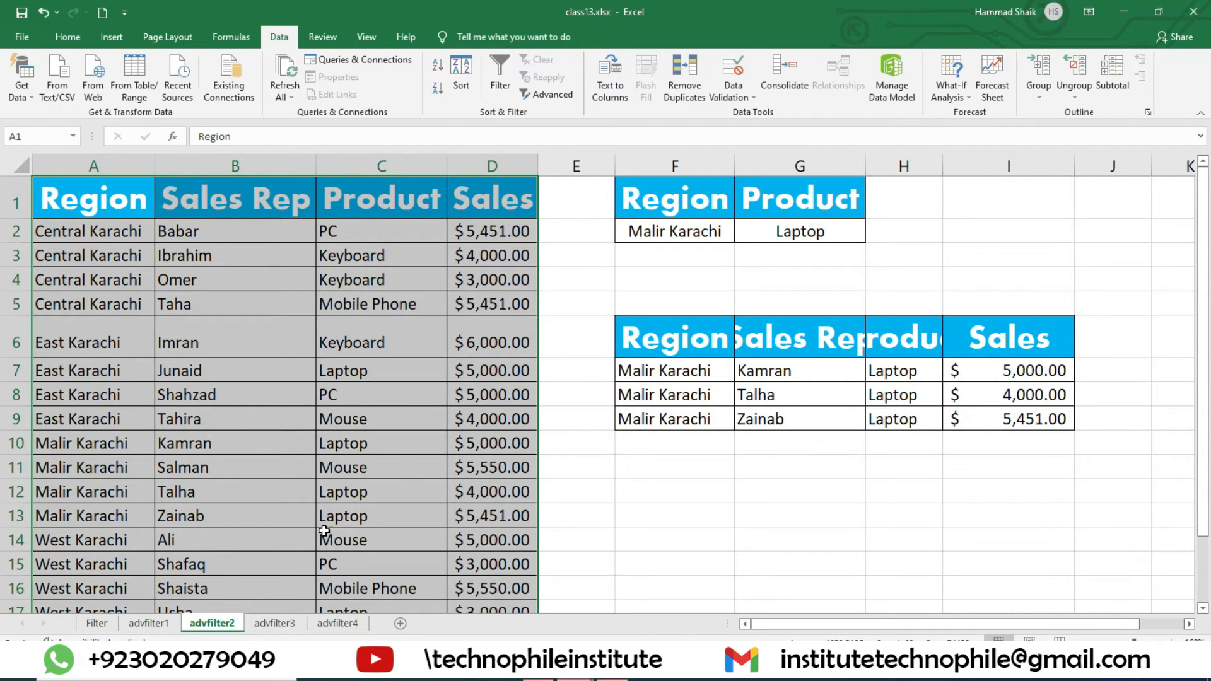
Step: On the advfilter3 sheet, start an Advanced Filter on the table A1:D17 with G1:G2 as the criteria range
left_click(274, 623)
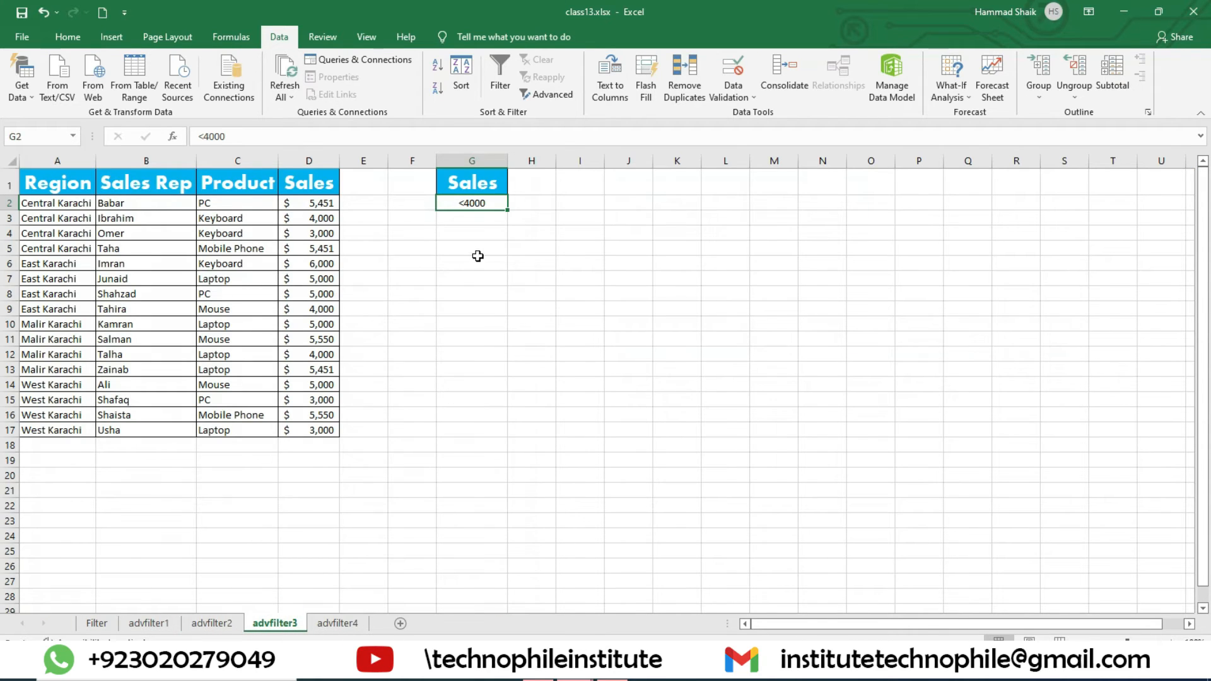
left_click(1171, 641)
left_click(1171, 640)
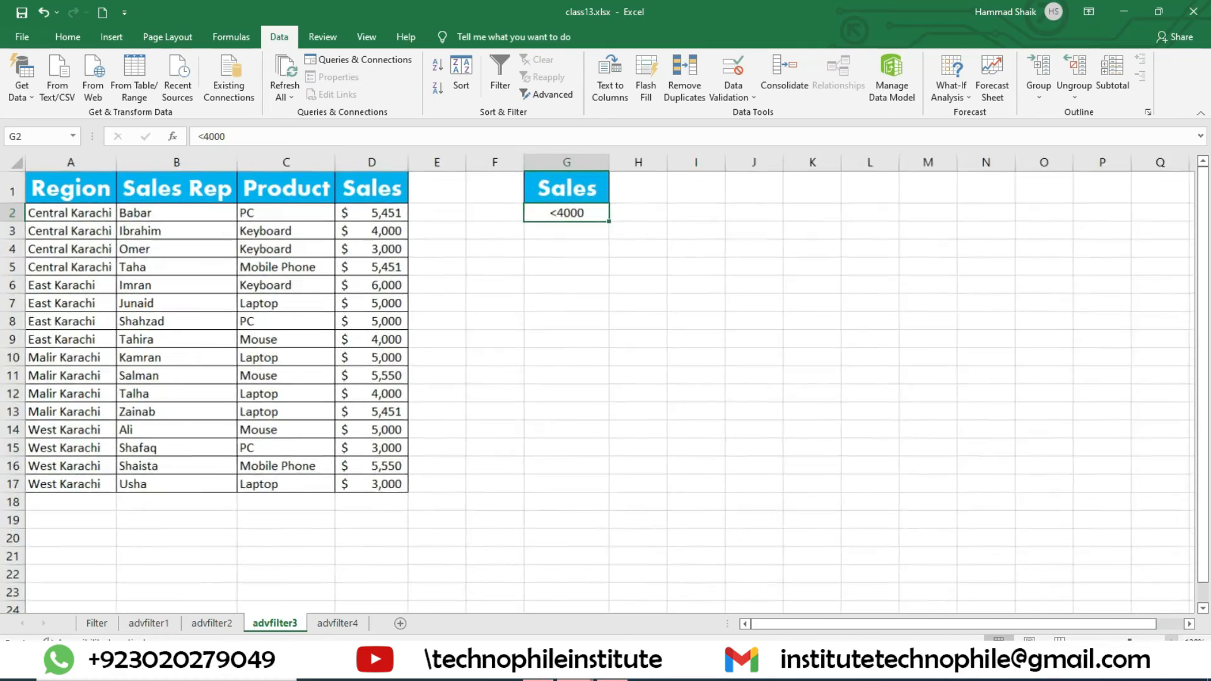
left_click(1172, 640)
left_click(1171, 640)
left_click(1172, 641)
left_click(1172, 641)
left_click(1172, 641)
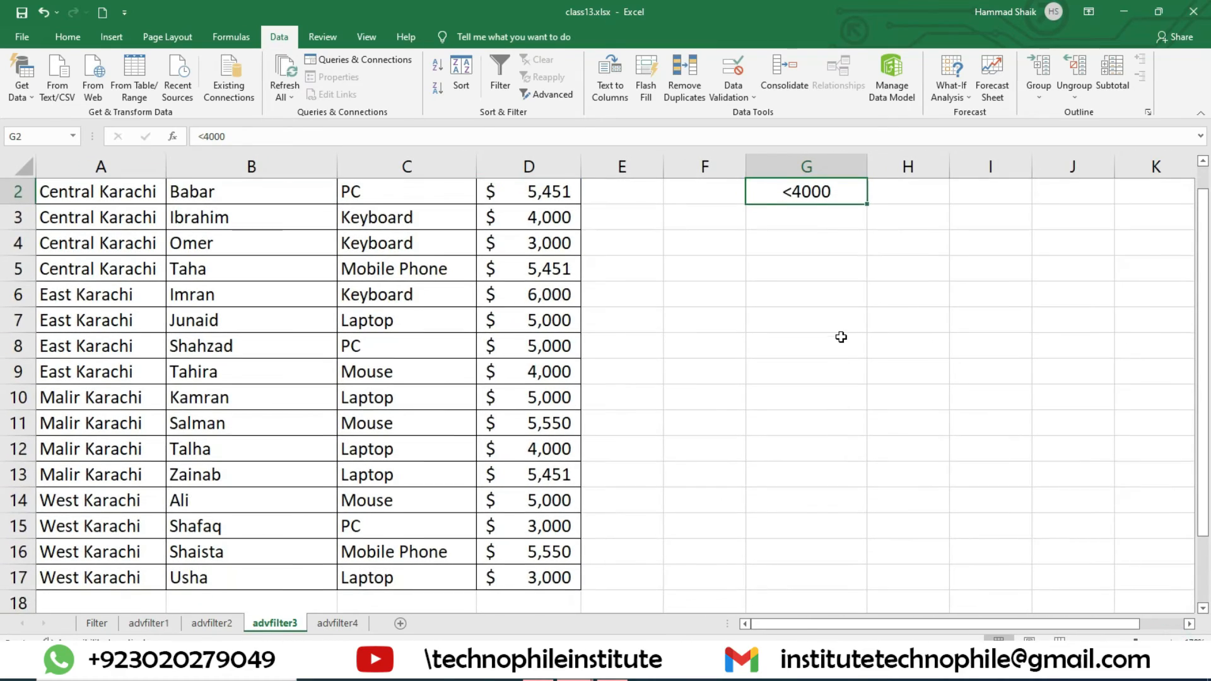
scroll(840, 338, "up", 1)
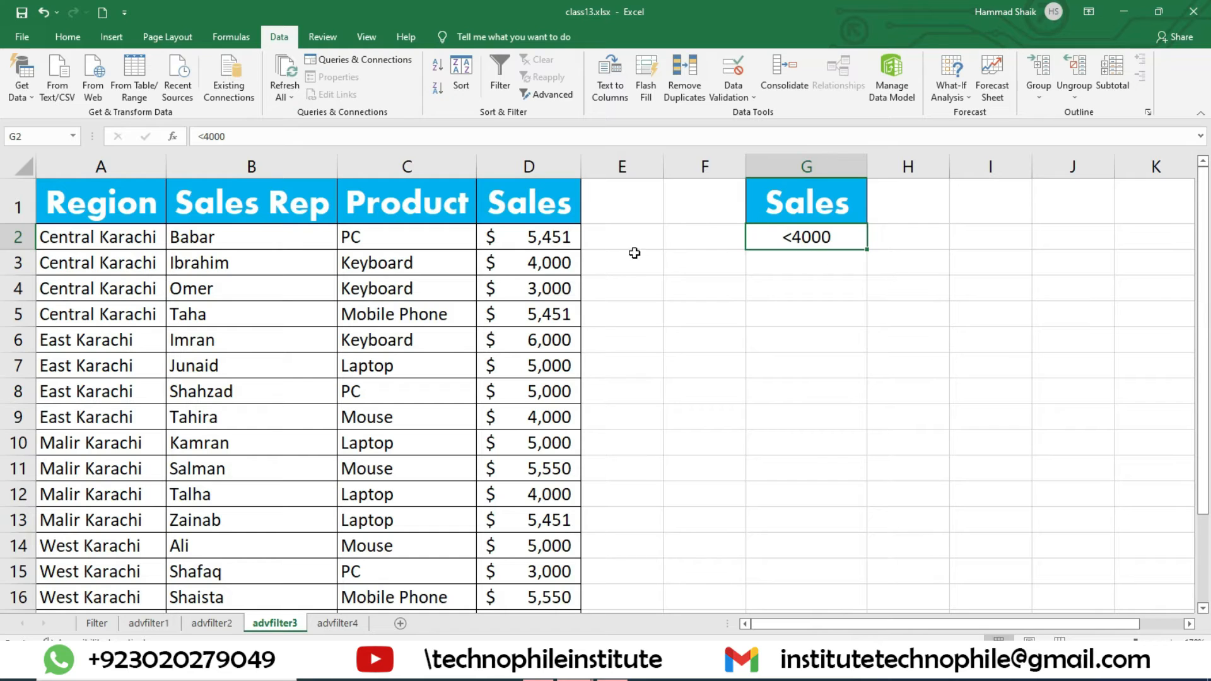
left_click_drag(73, 202, 567, 553)
scroll(567, 553, "up", 1)
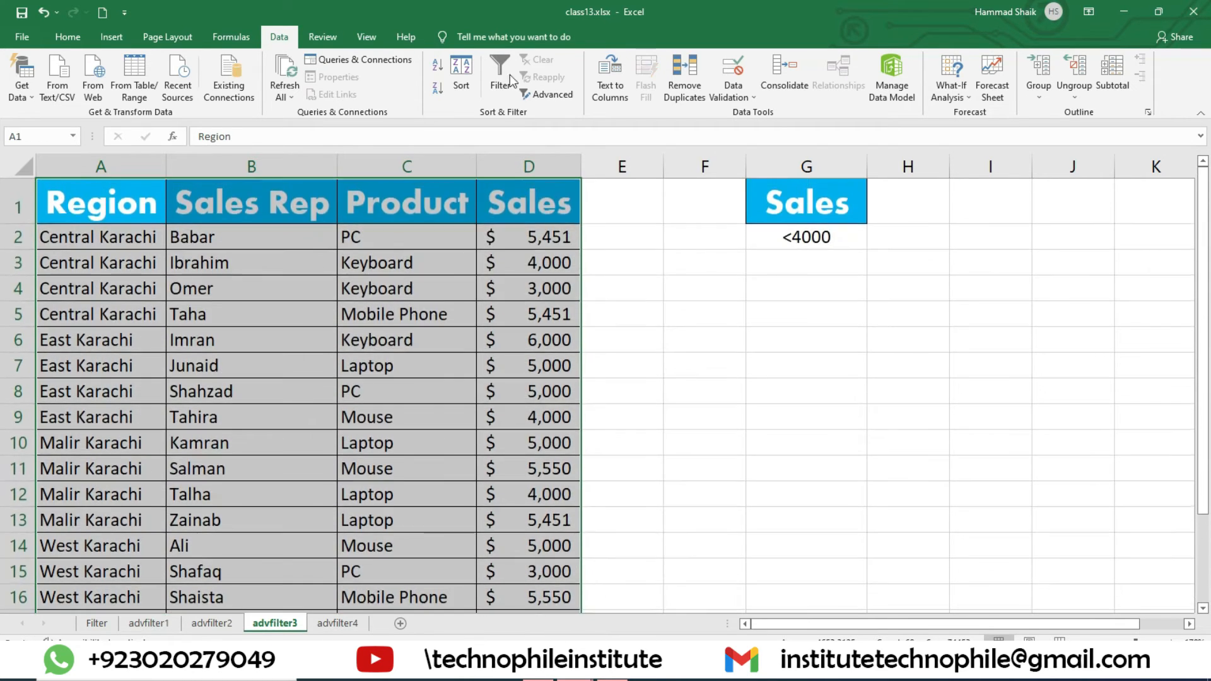
left_click(546, 94)
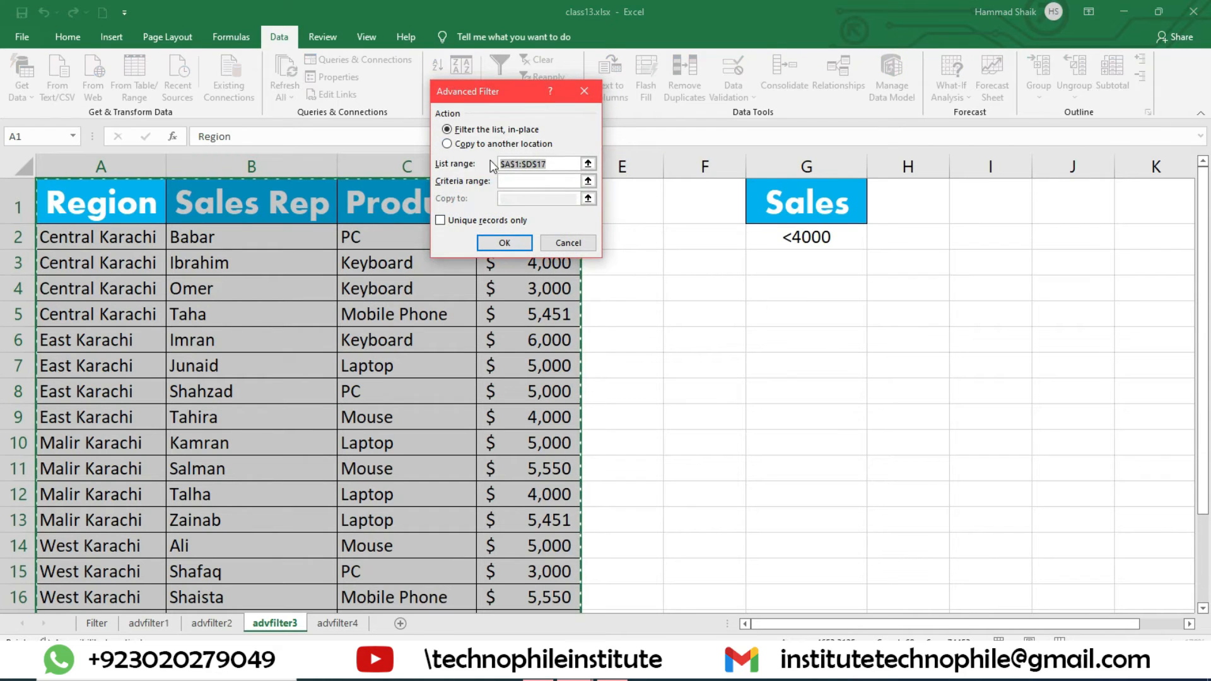
left_click(523, 180)
left_click_drag(815, 196, 844, 237)
Step: Extract the rows with sales below 4000 to another location starting at cell G5
left_click(483, 145)
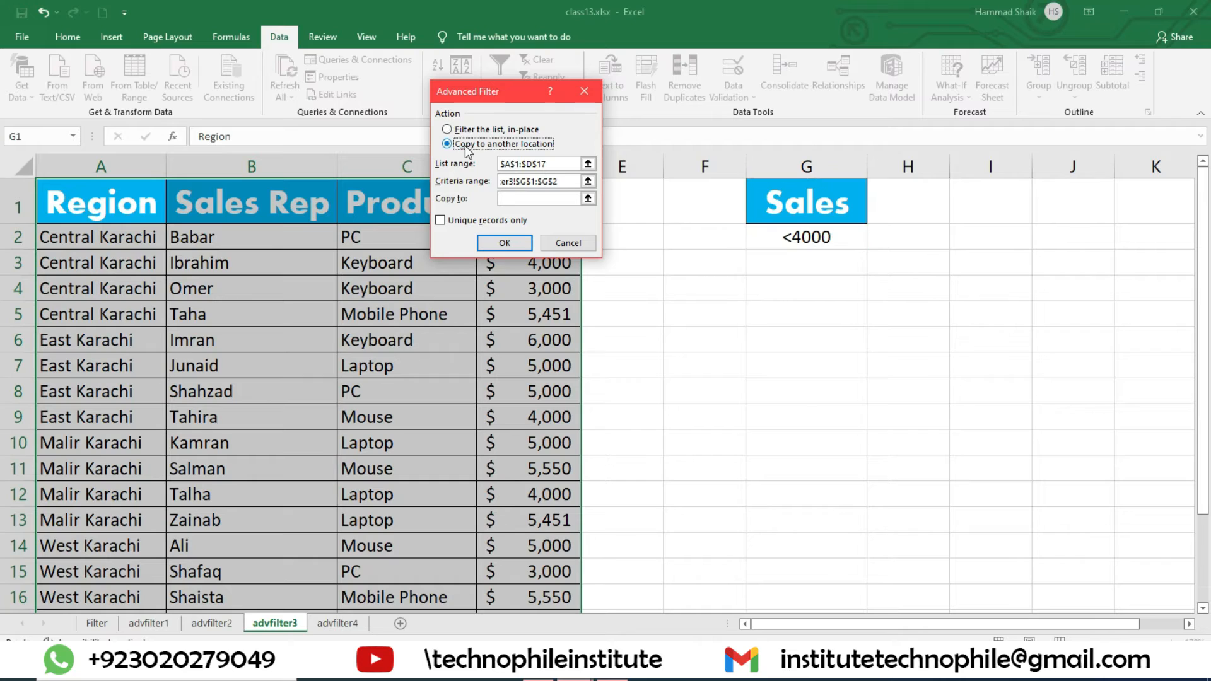
left_click(523, 200)
left_click(821, 314)
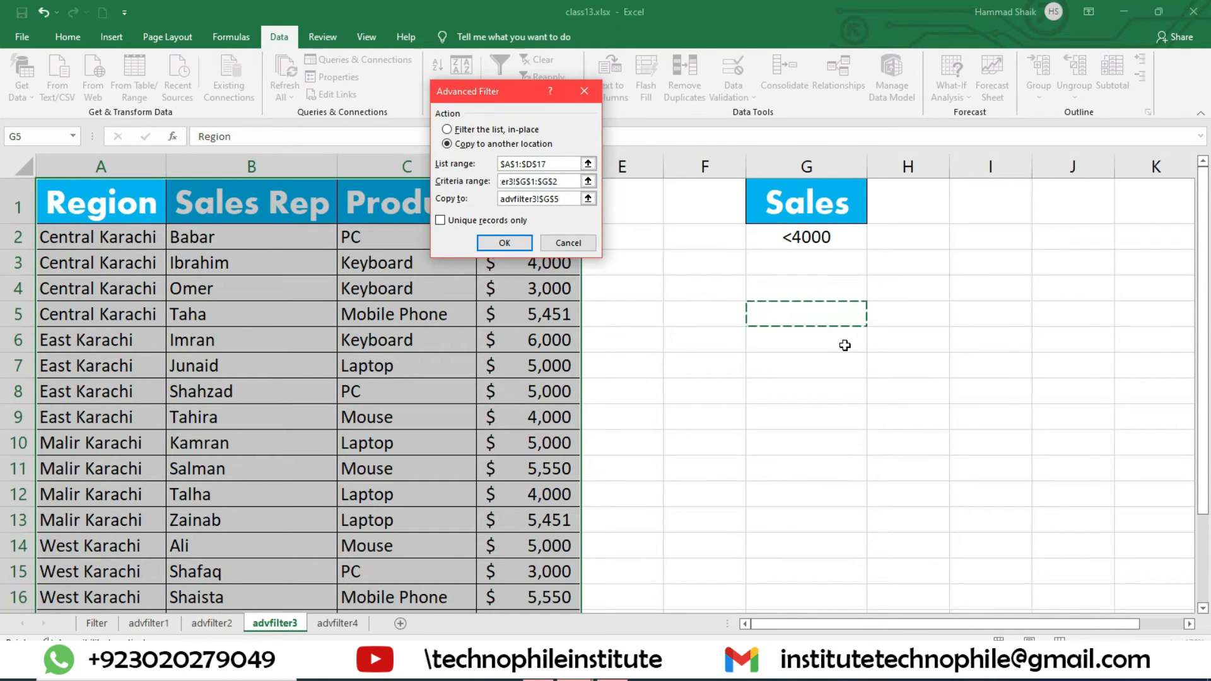
left_click(509, 243)
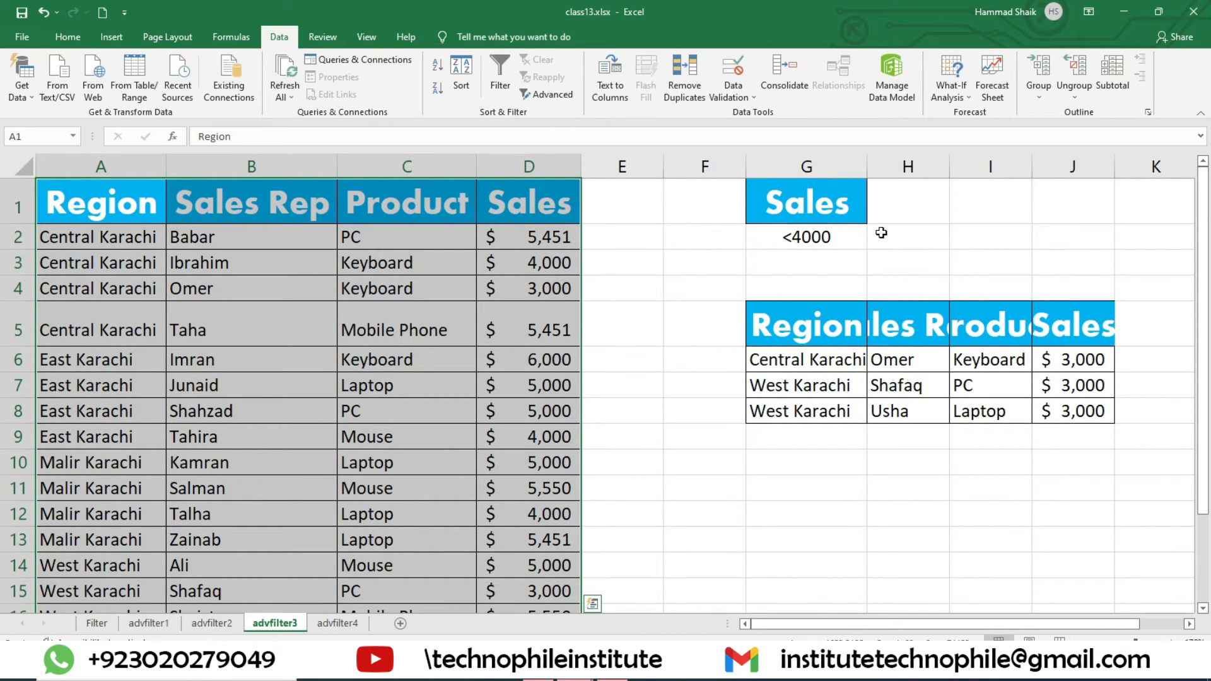
Step: Change the Sales criterion in cell G2 to >4000
left_click(786, 243)
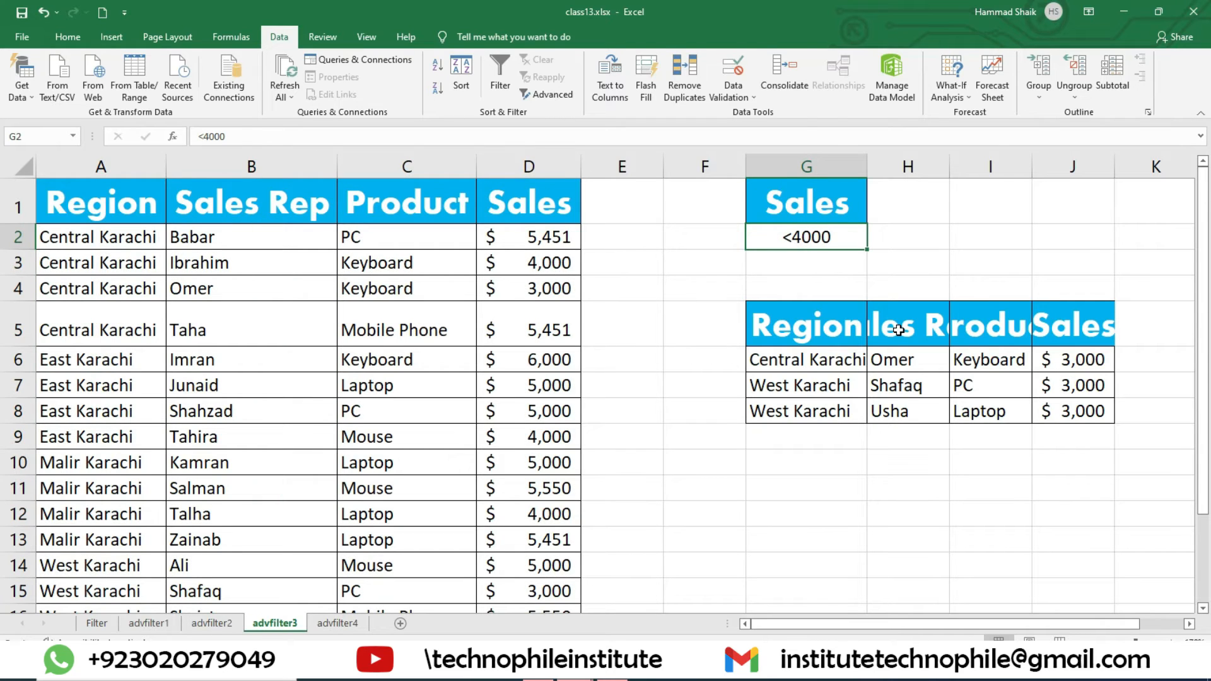
type(">4000")
key("Return")
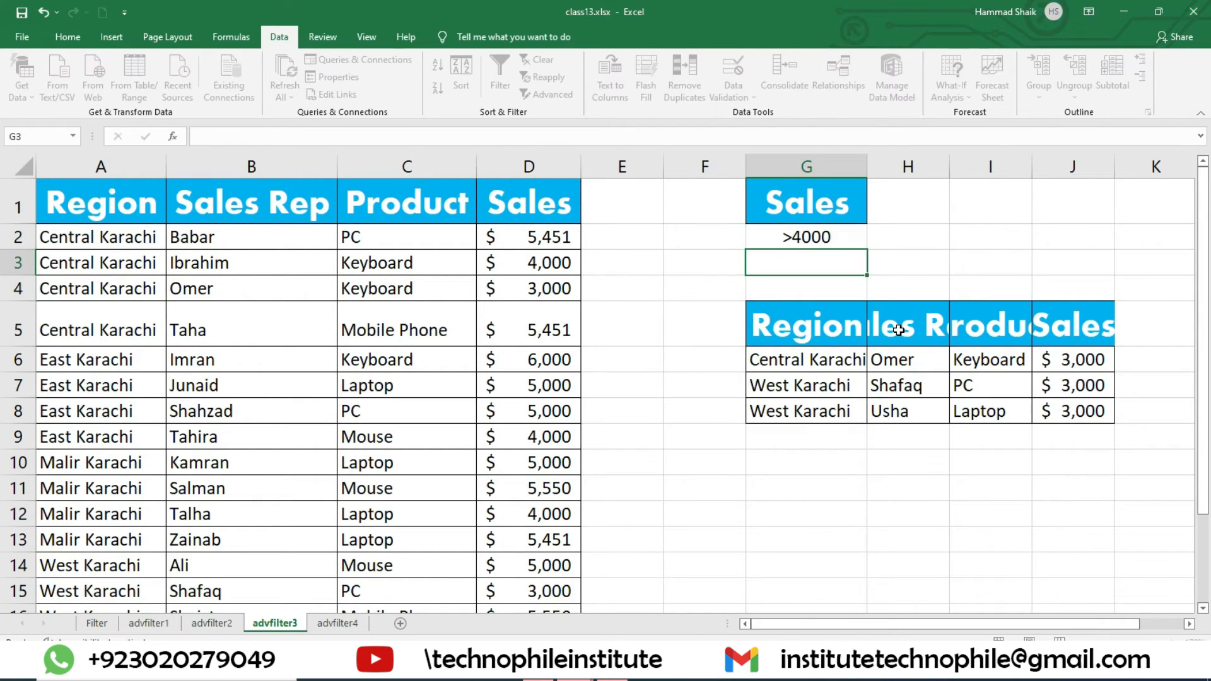
left_click_drag(807, 325, 1081, 412)
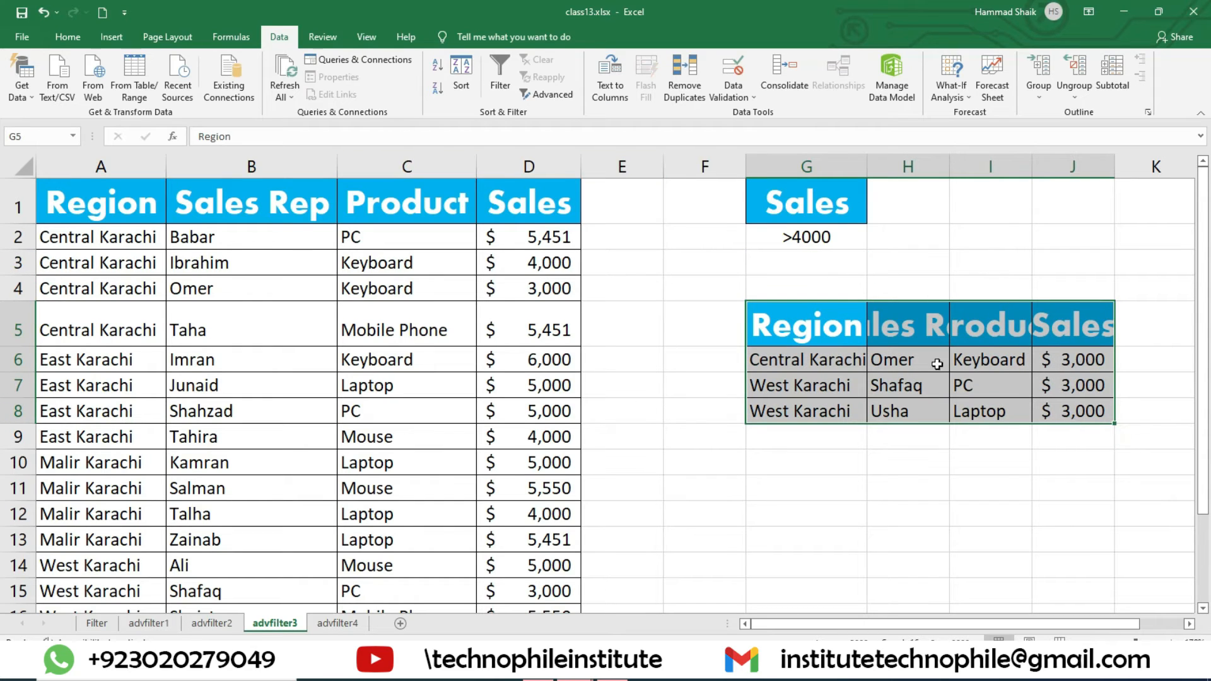
right_click(836, 333)
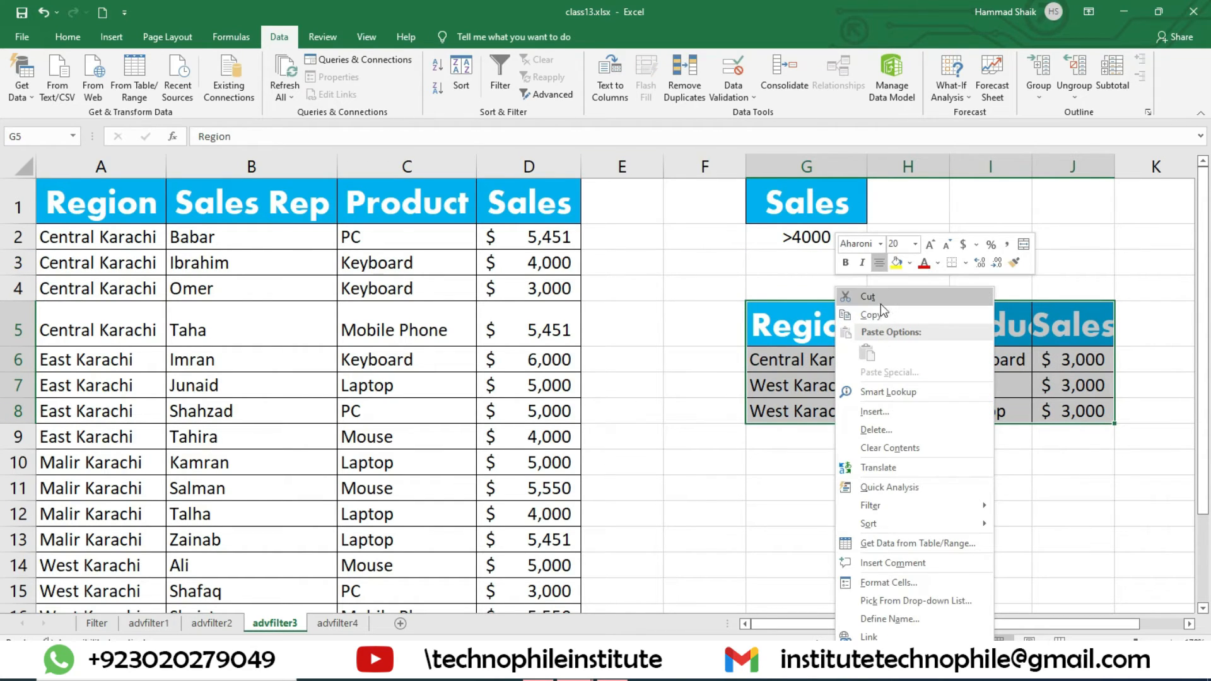
left_click(872, 429)
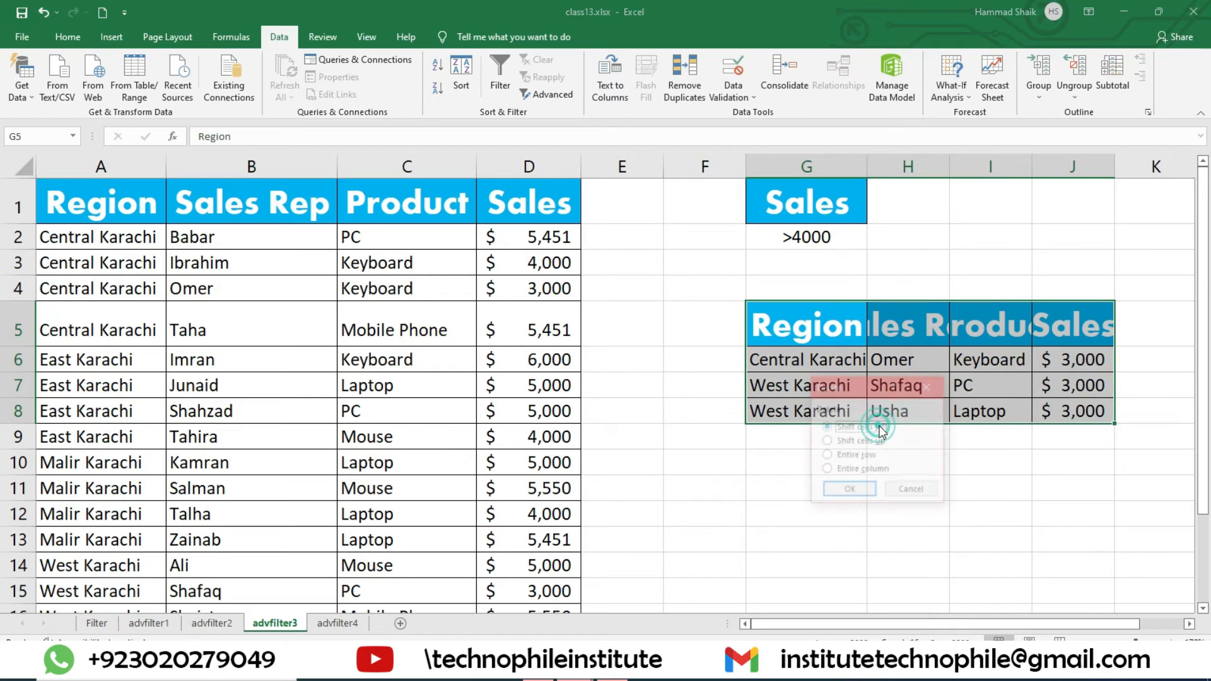
left_click(912, 492)
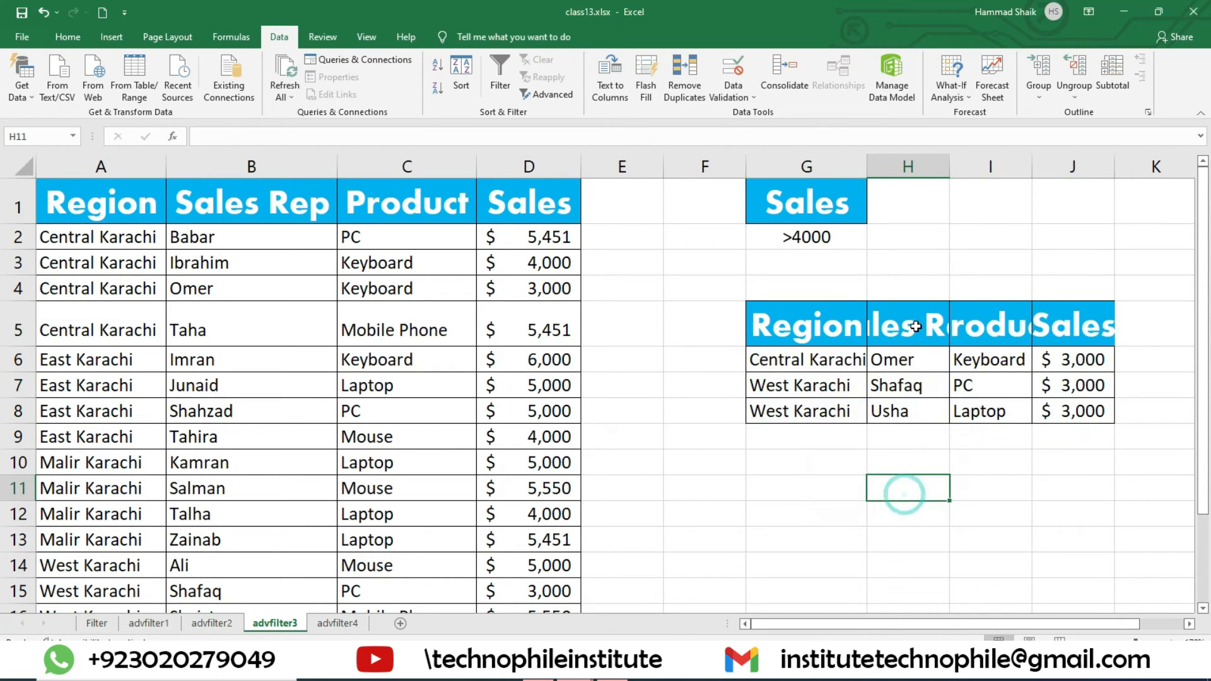
Step: Clear both contents and formatting from the extracted table in G5:J8
left_click(67, 36)
left_click(919, 94)
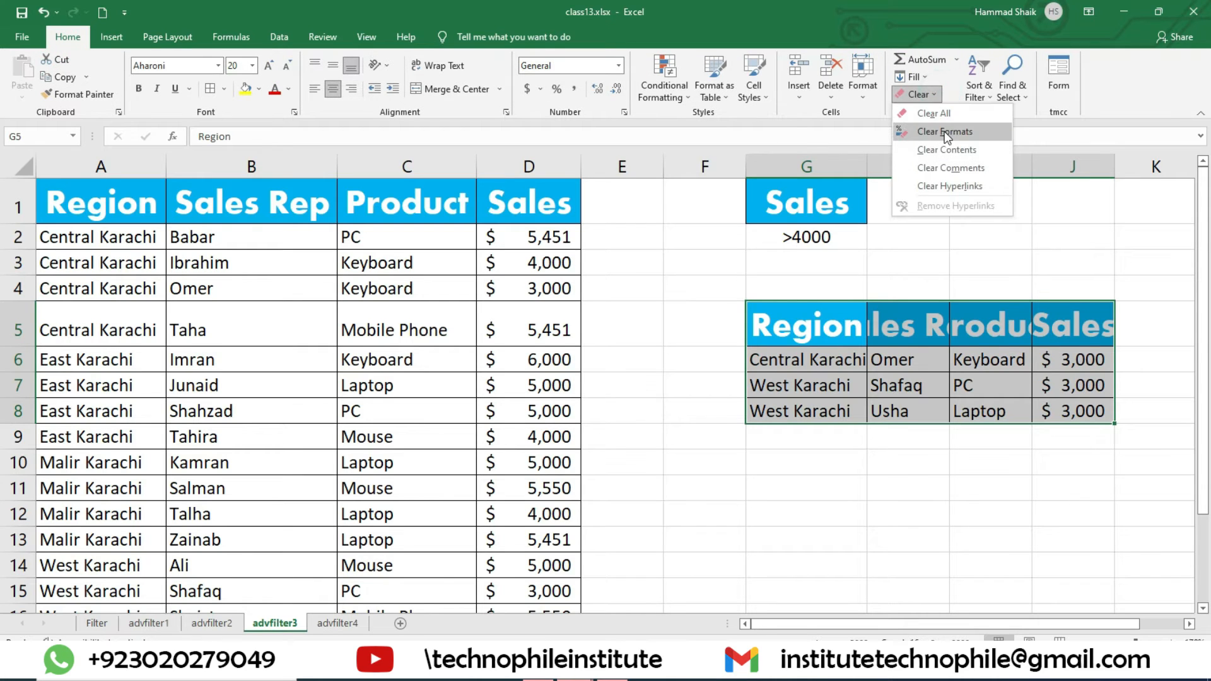
left_click(933, 113)
left_click(644, 392)
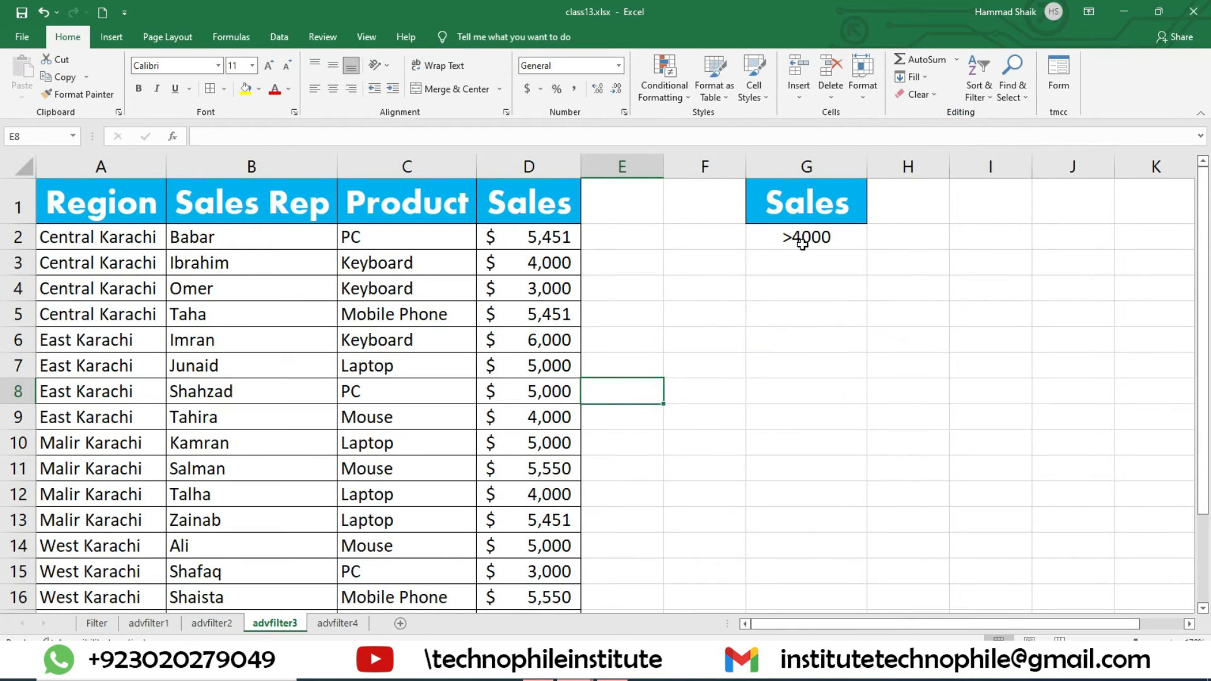
Step: Start an Advanced Filter on the table A1:D17 using the >4000 Sales criterion in G1:G2 as the criteria range
left_click_drag(113, 200, 553, 548)
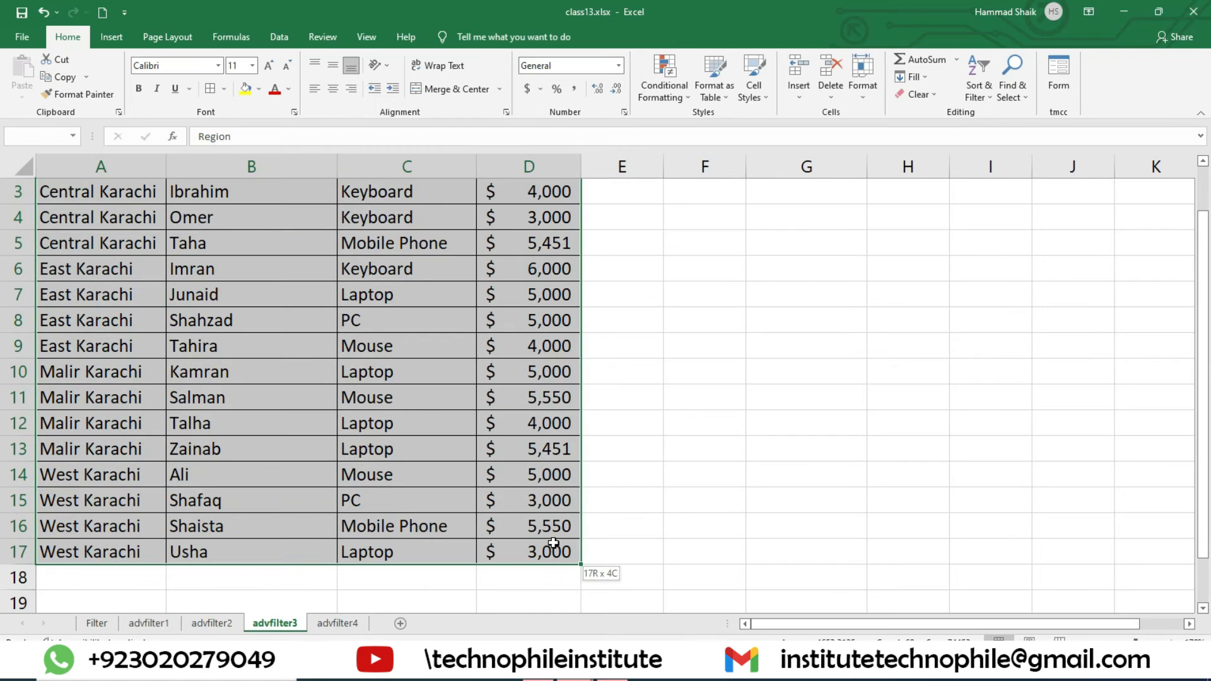
left_click(279, 36)
left_click(557, 95)
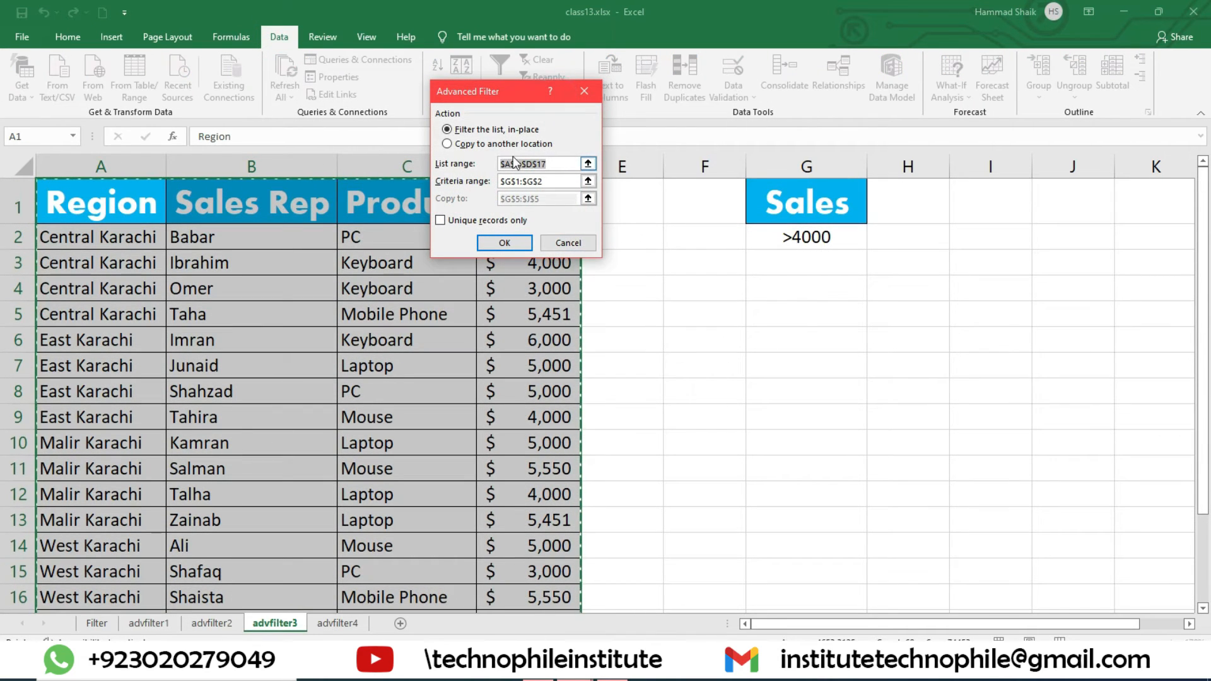
left_click(536, 181)
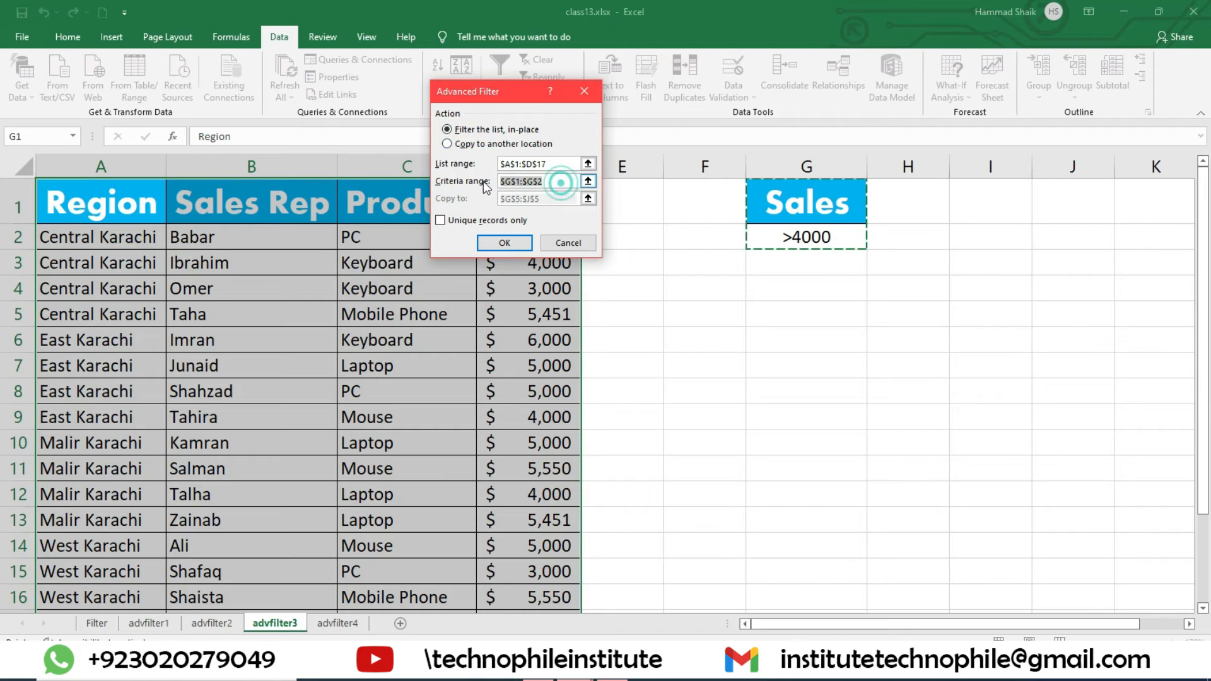
left_click_drag(789, 202, 798, 245)
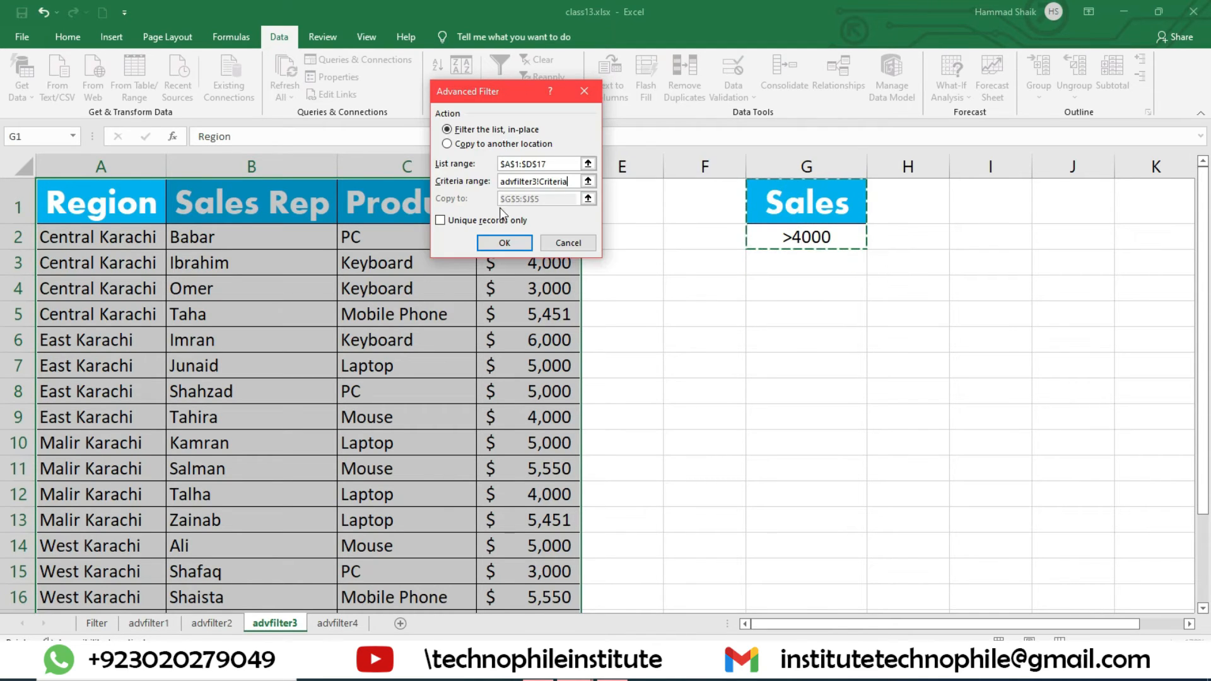
Step: Extract the rows with sales above 4000 to another location starting at cell G5
left_click(488, 146)
left_click(536, 199)
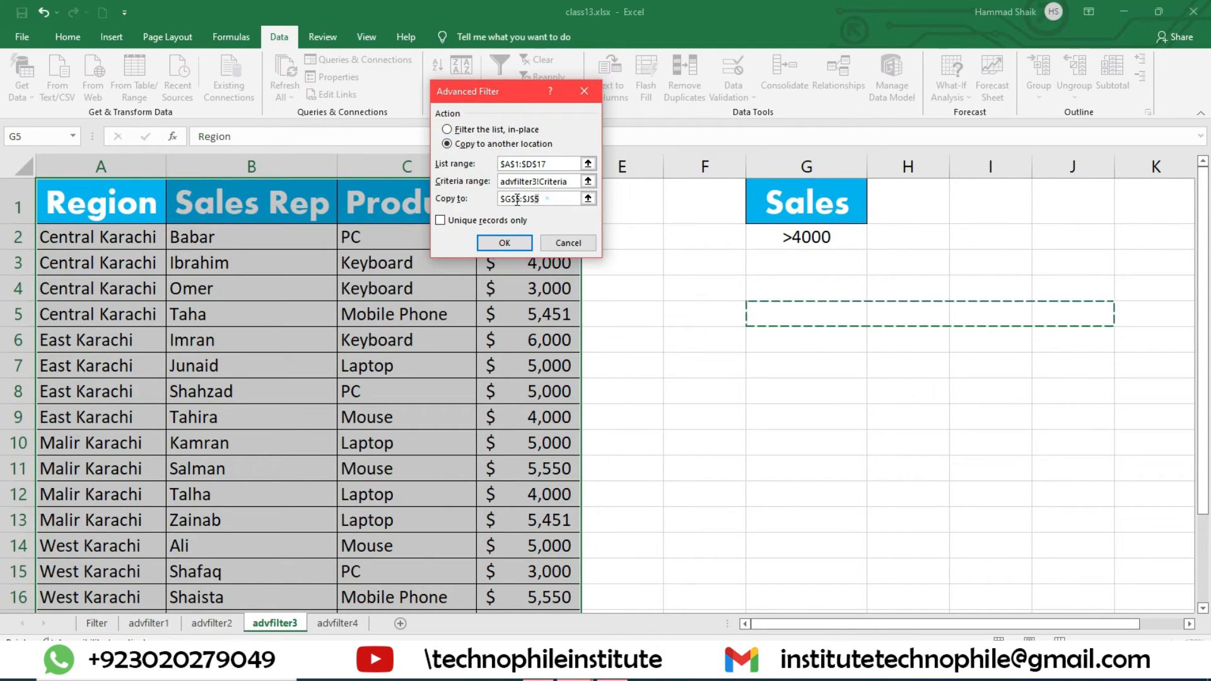
left_click(769, 318)
left_click(501, 243)
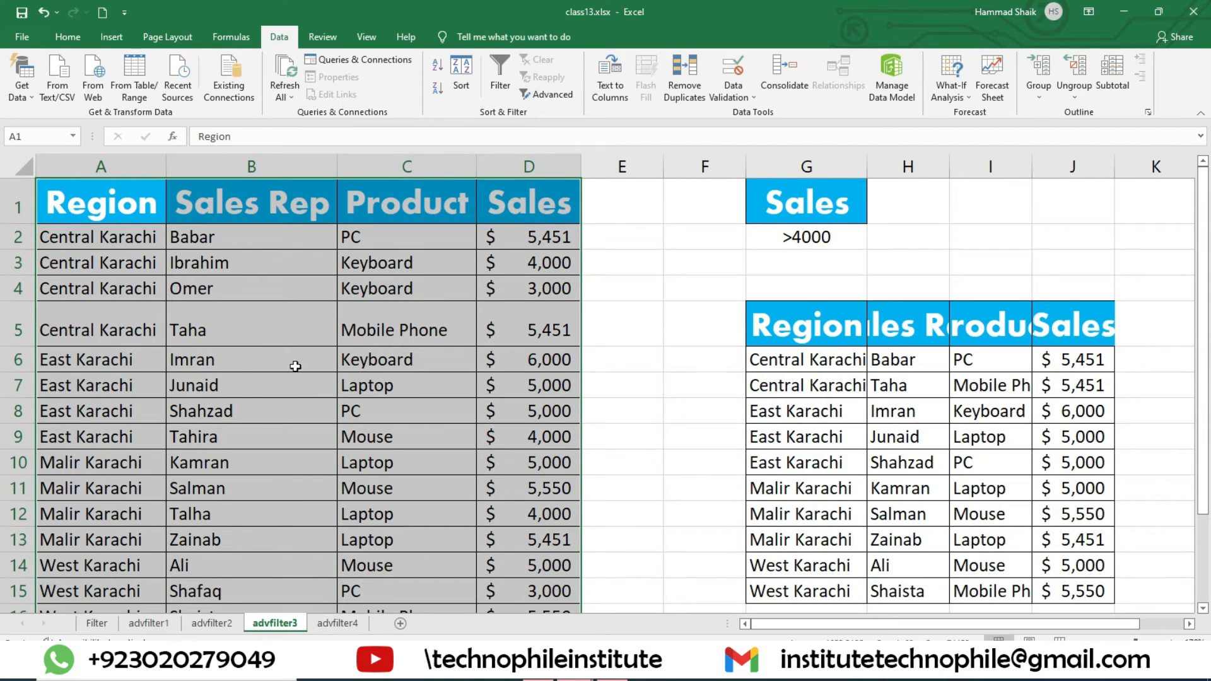
Step: Look at the blank advfilter4 sheet at a larger zoom, and compare the source and extracted tables on advfilter3
left_click(349, 624)
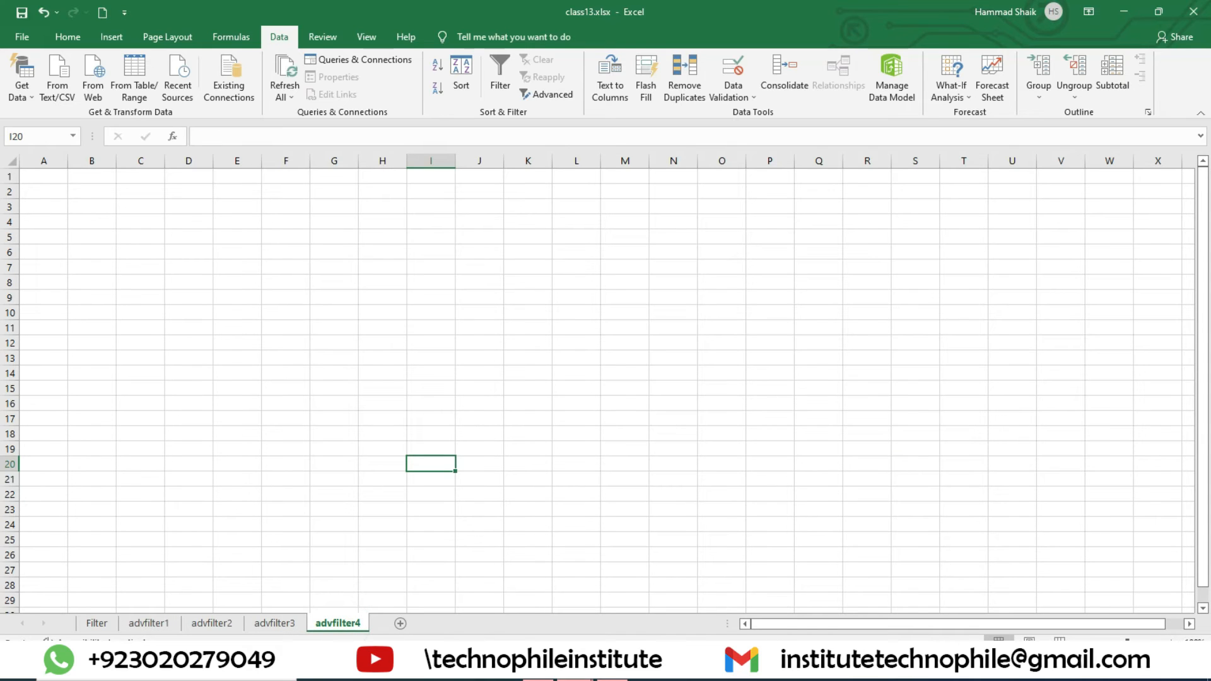
left_click(1171, 642)
left_click(1172, 642)
left_click(1171, 642)
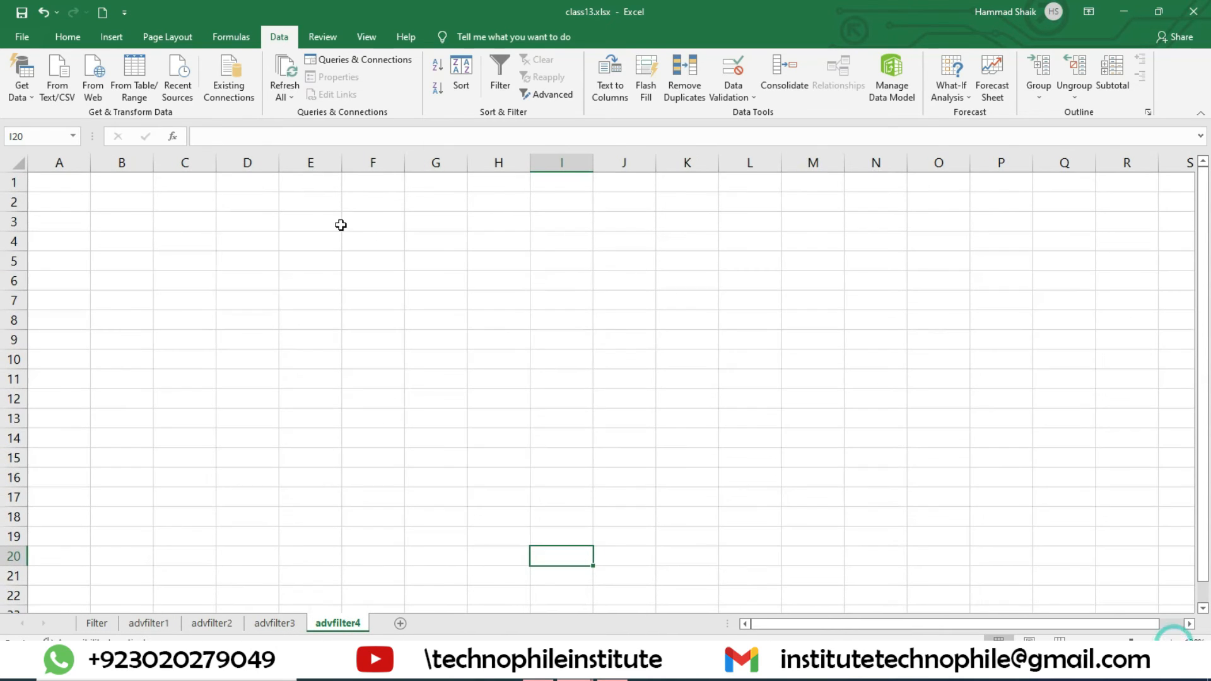
left_click(274, 623)
left_click(328, 261)
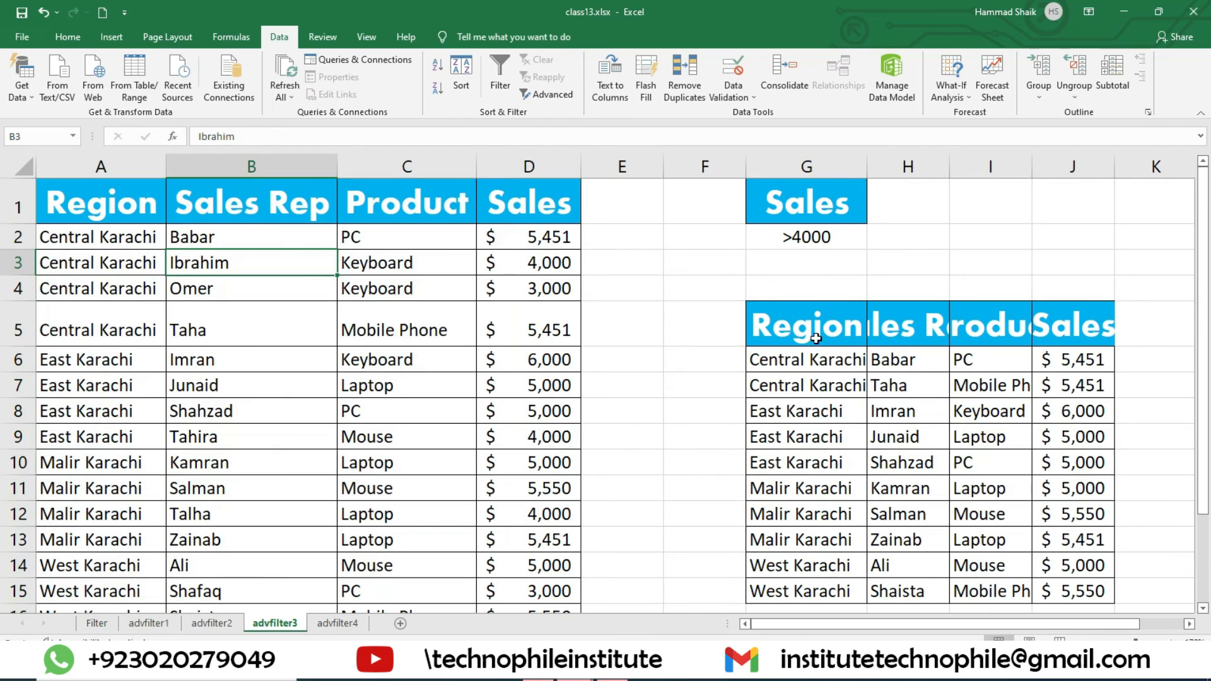
mouse_move(815, 338)
left_mouse_down()
mouse_move(987, 457)
mouse_move(1110, 599)
left_mouse_up()
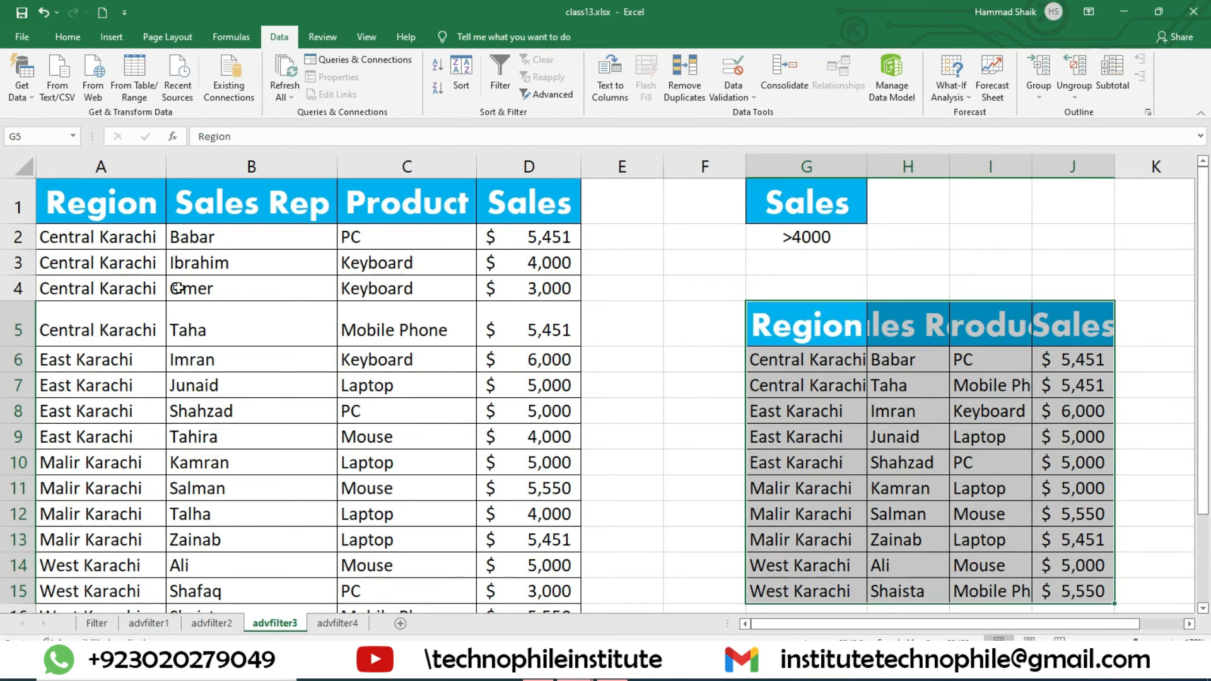
left_click_drag(120, 202, 445, 416)
left_click(605, 379)
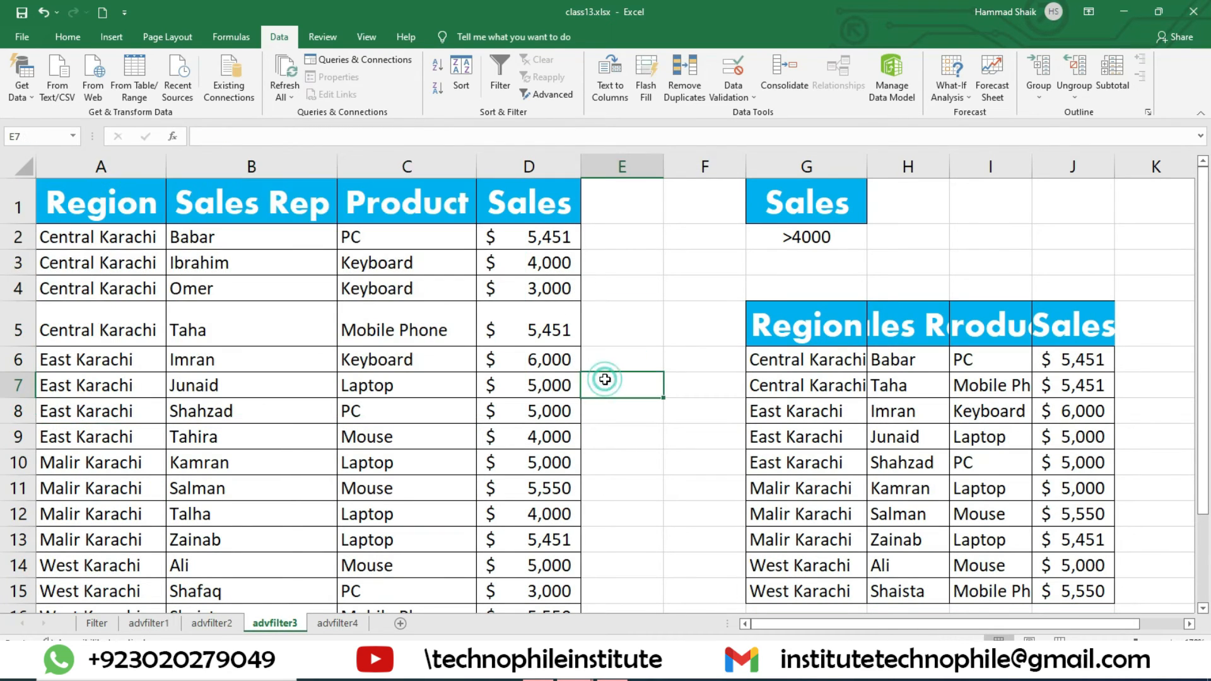
Step: From advfilter3, set up an Advanced Filter that copies to another location, with list range A1:D17 and criteria range G1:G2
left_click(66, 203)
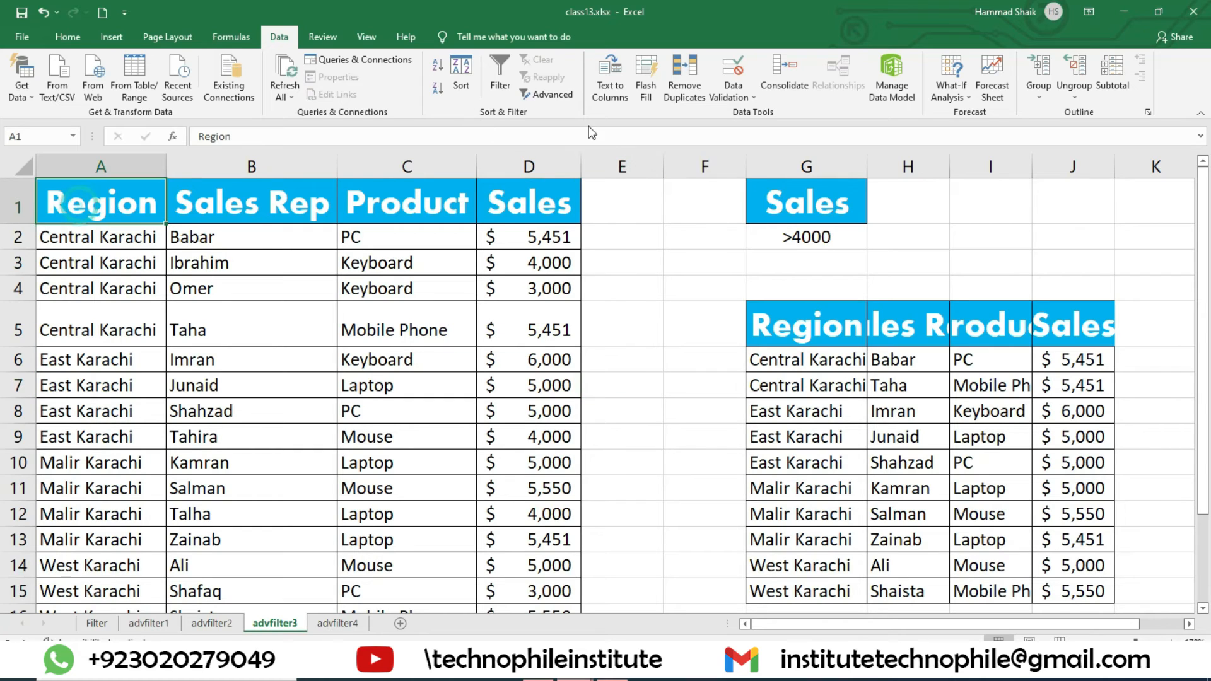
left_click(551, 96)
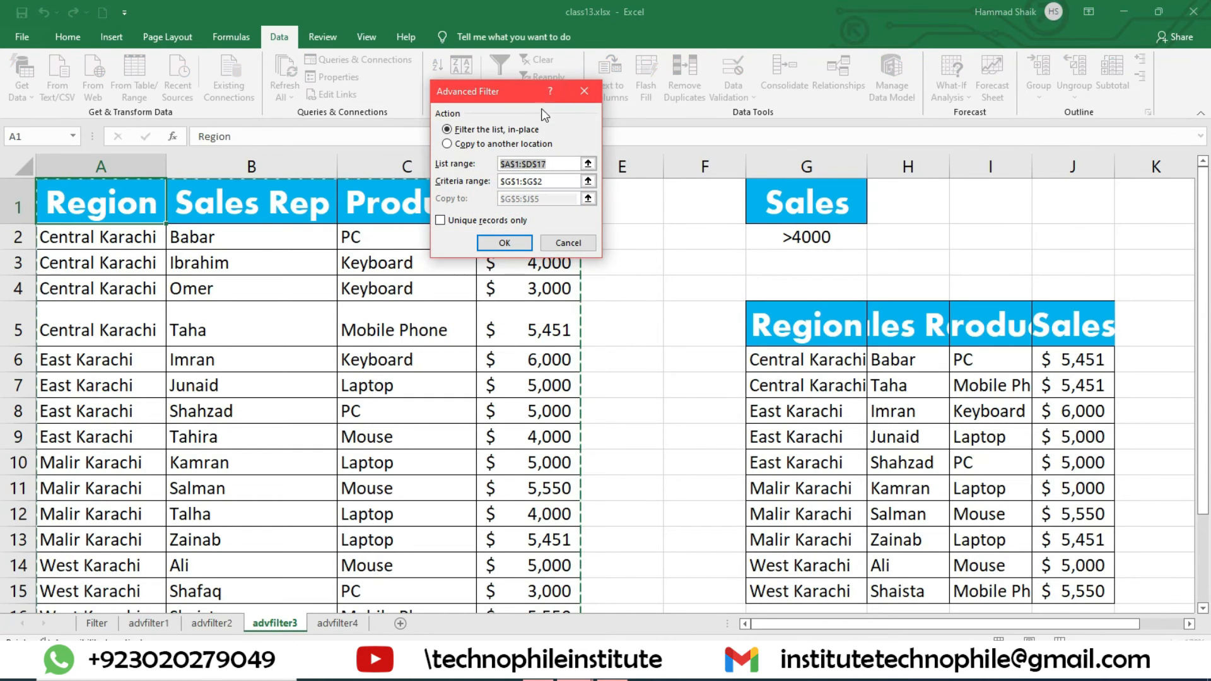
left_click(493, 144)
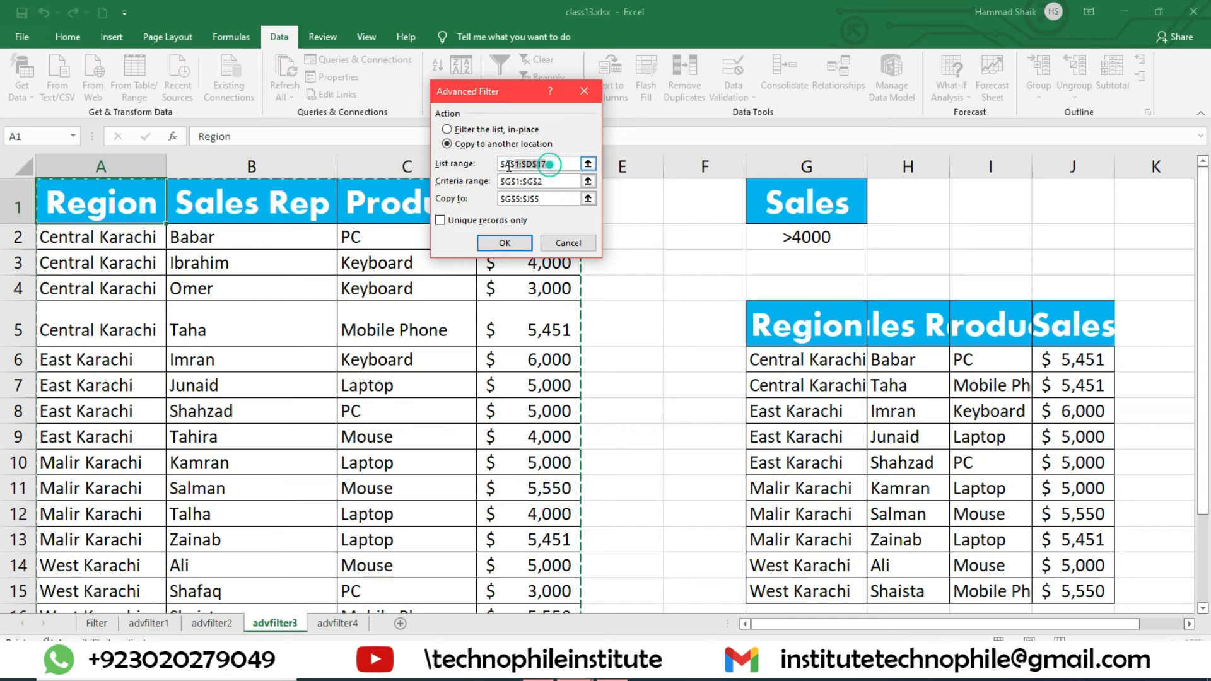
left_click_drag(117, 202, 563, 572)
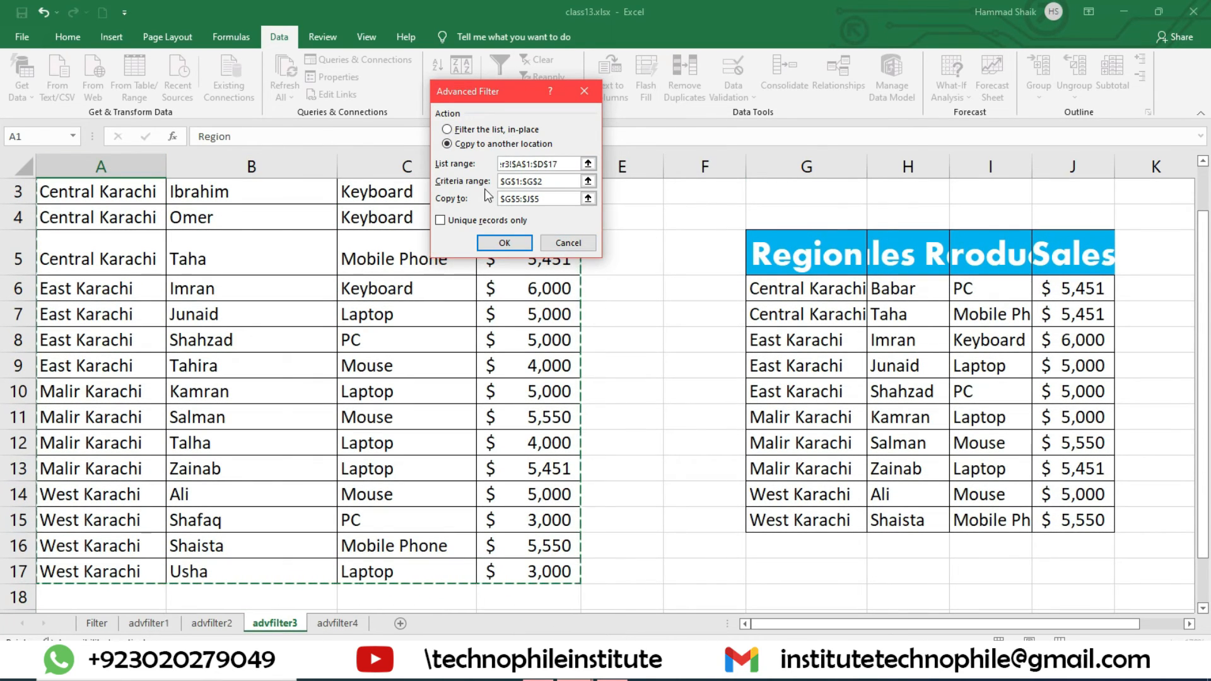
scroll(864, 262, "up", 1)
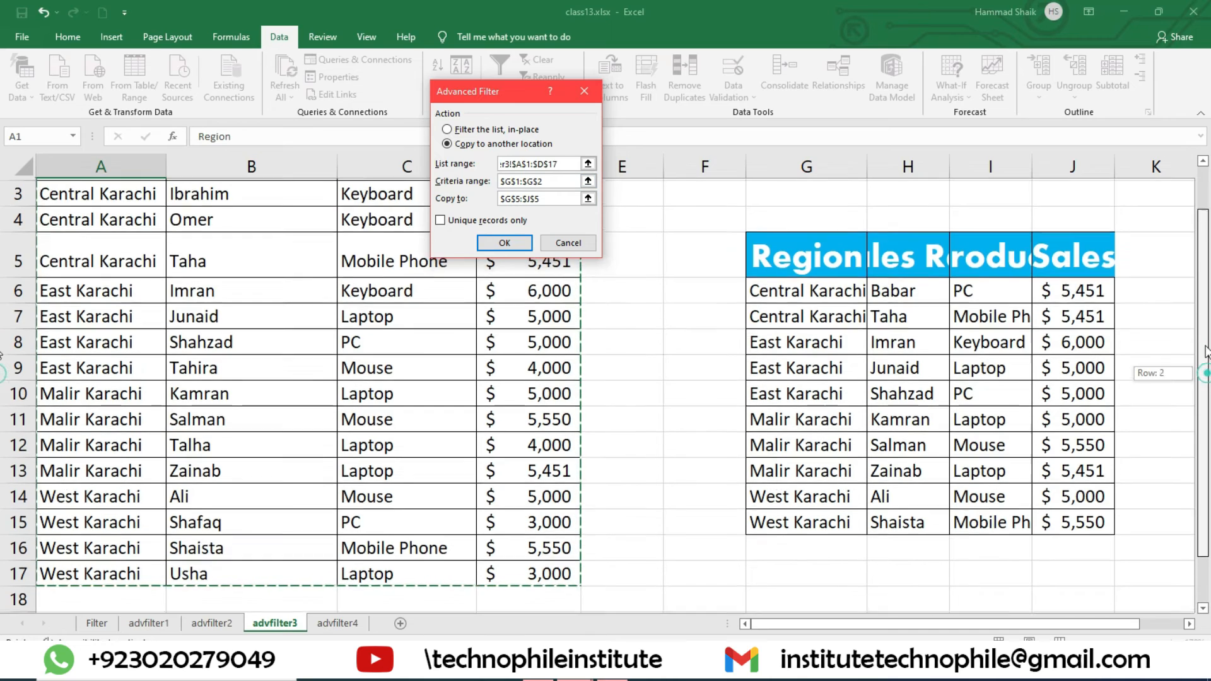
left_click(504, 181)
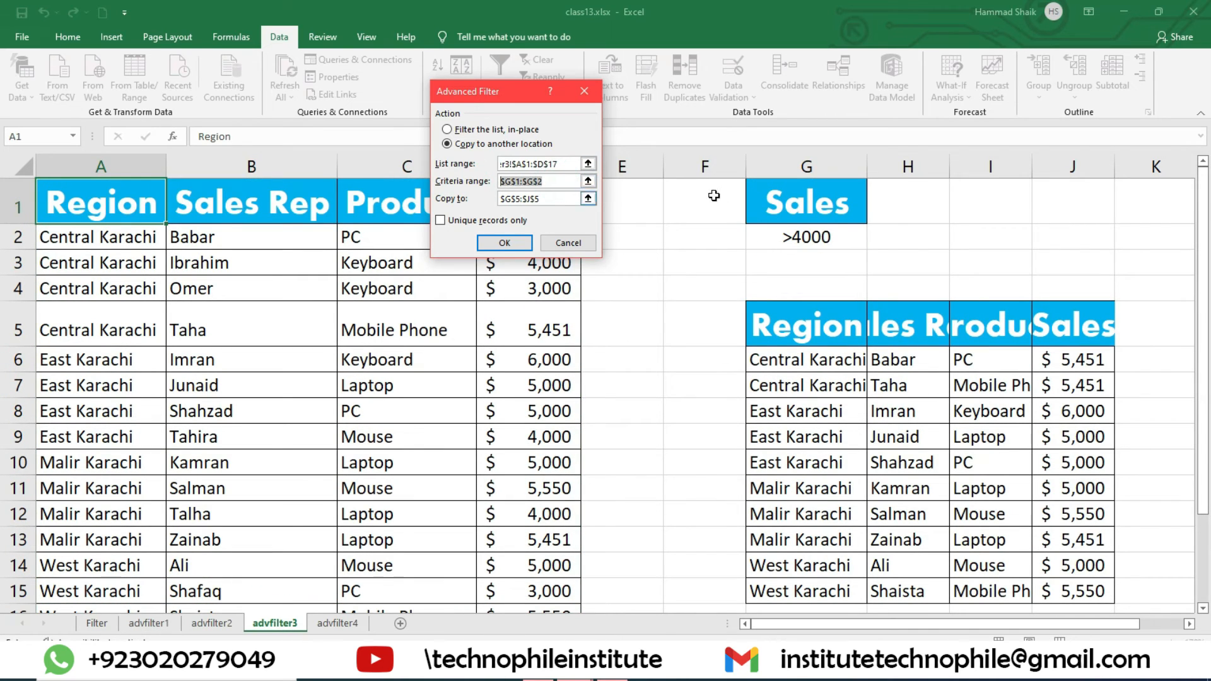
left_click_drag(776, 202, 805, 236)
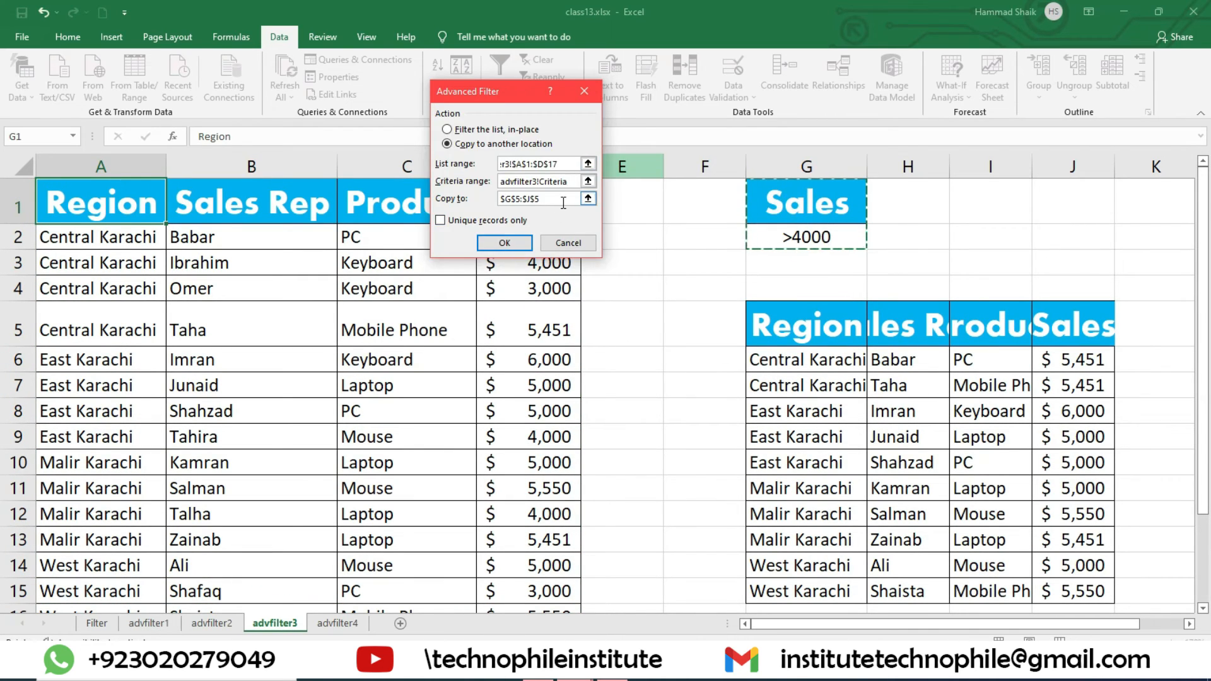
Step: Try to run the Advanced Filter from advfilter3 with cell A1 of the advfilter4 sheet as the copy destination
left_click(472, 198)
key("BackSpace")
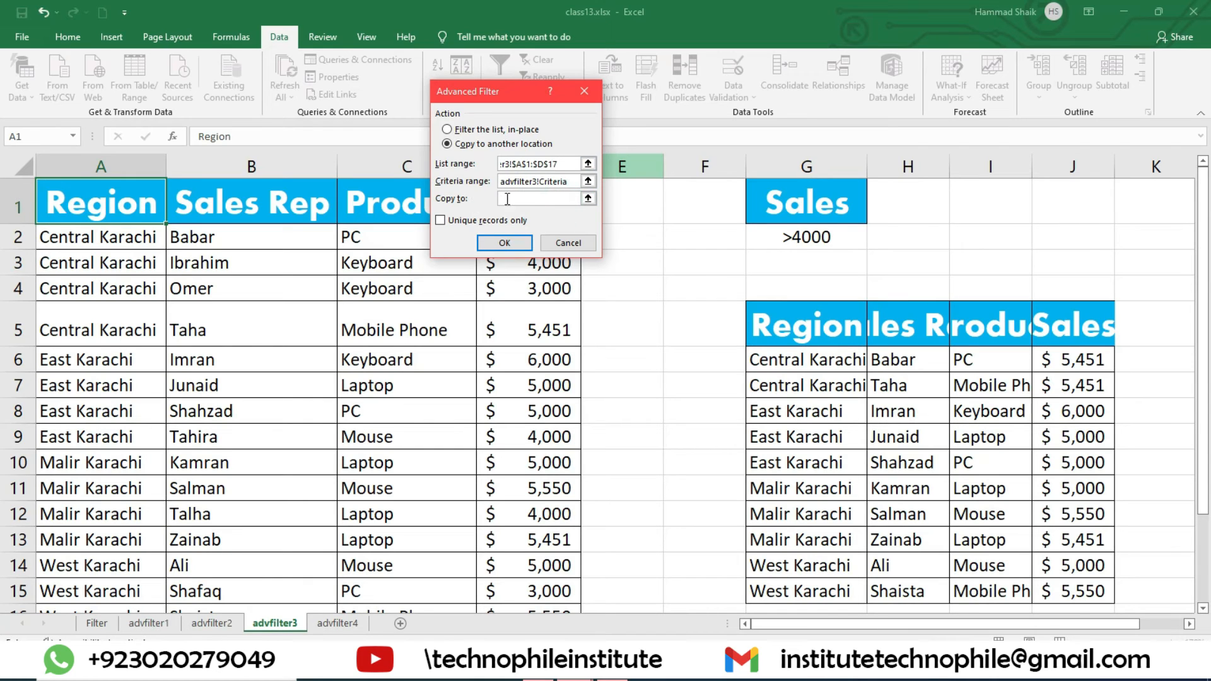
left_click(588, 199)
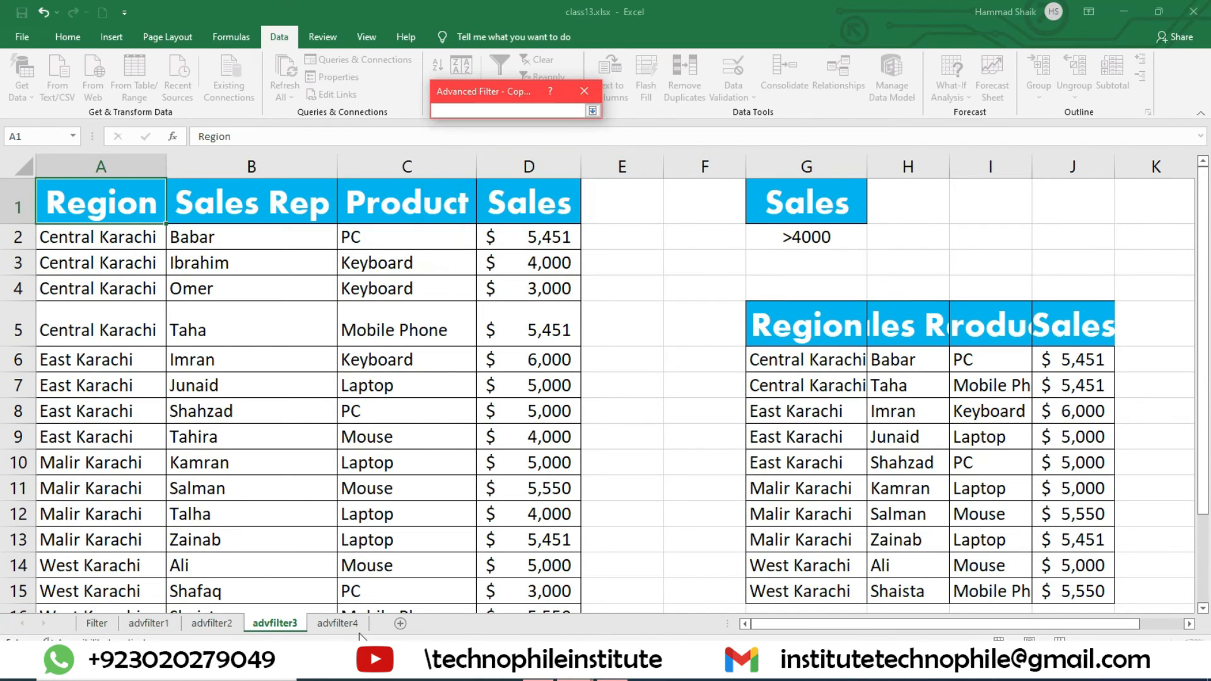
left_click(338, 623)
left_click(59, 182)
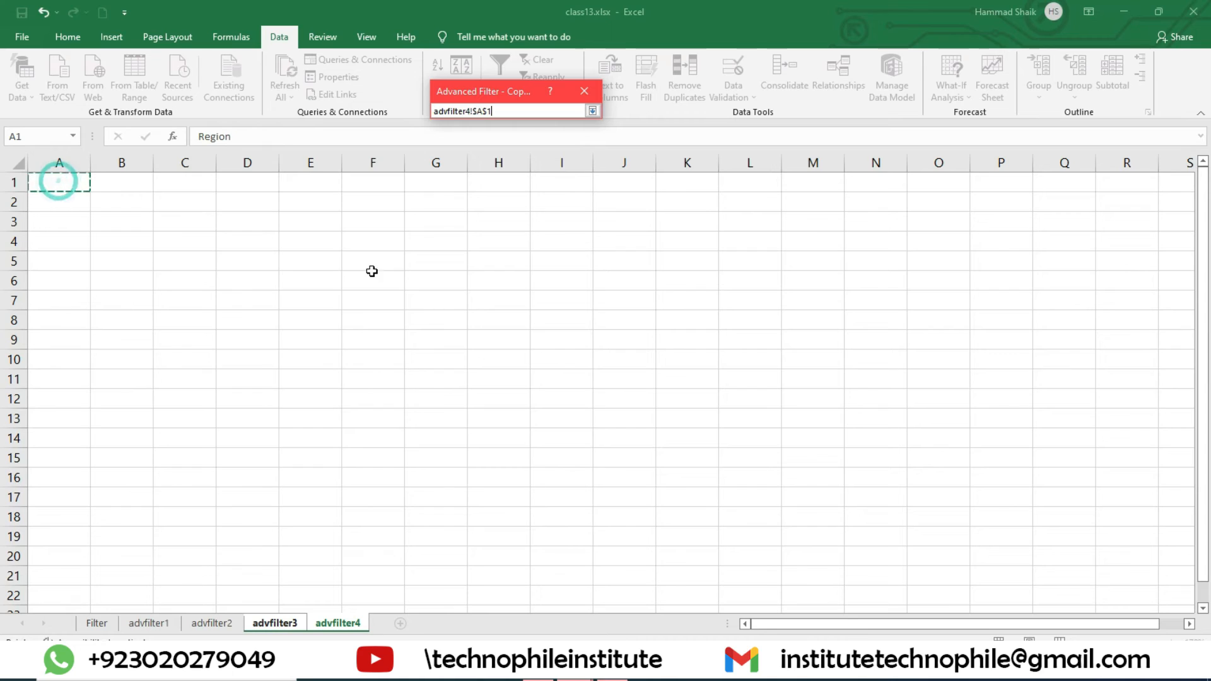
left_click(592, 110)
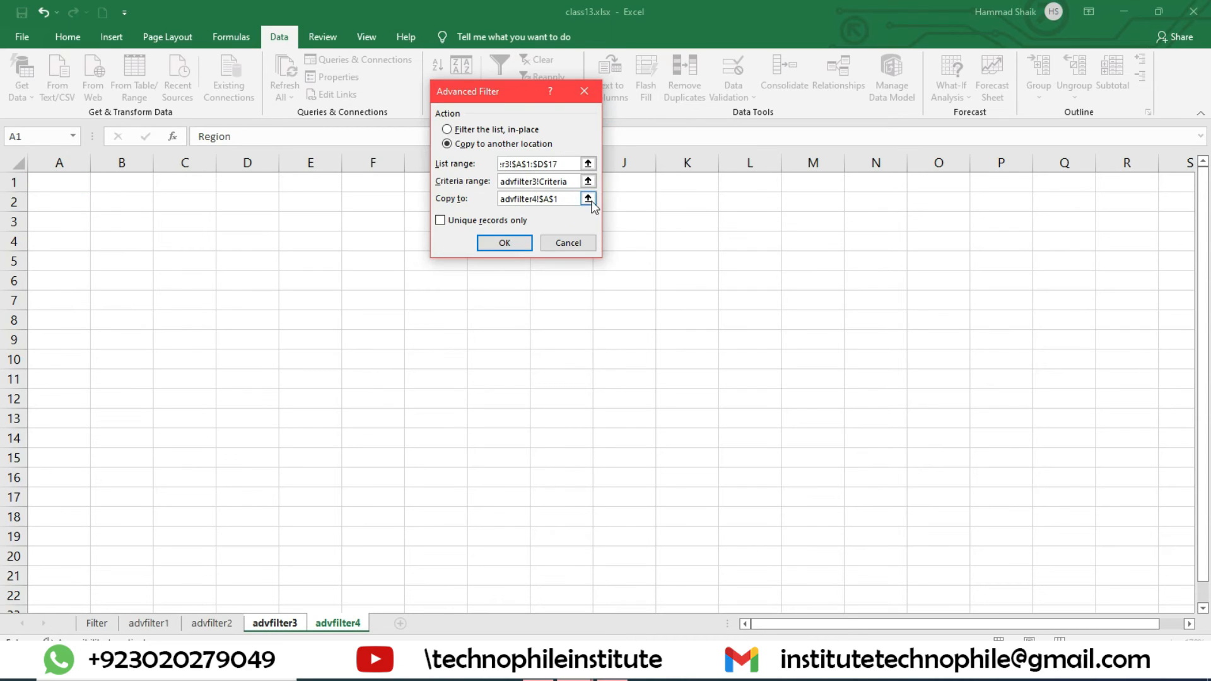
left_click(588, 199)
left_click(593, 111)
left_click_drag(511, 88, 536, 180)
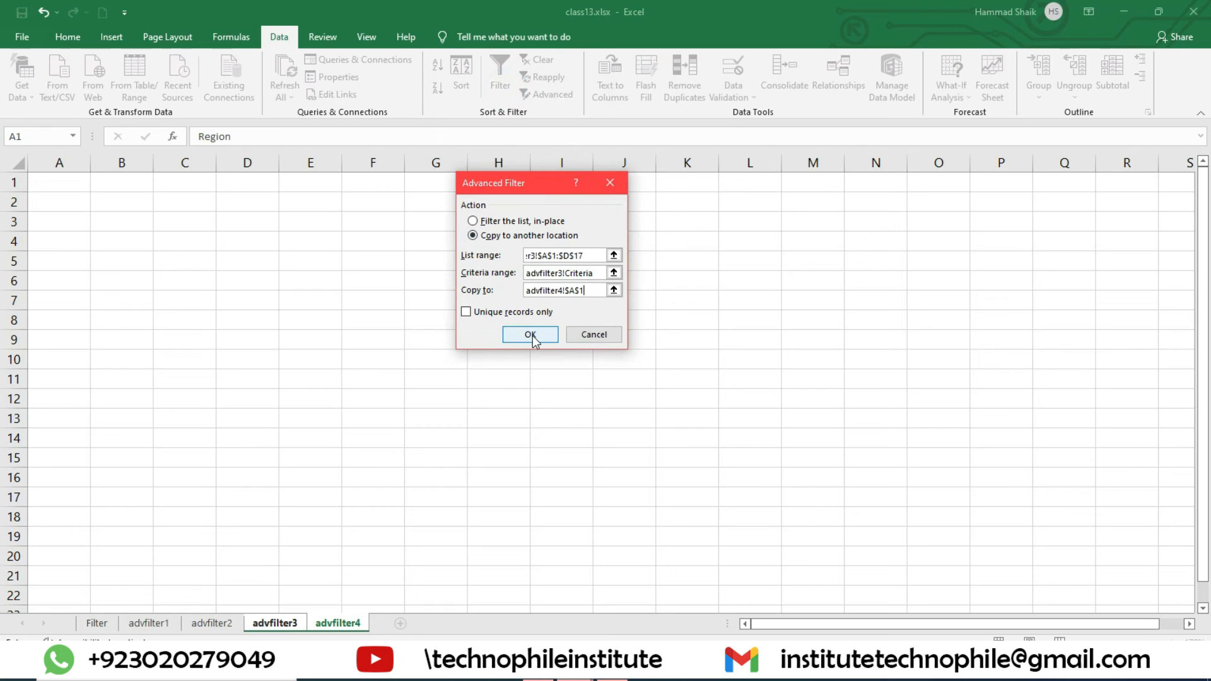
left_click(532, 335)
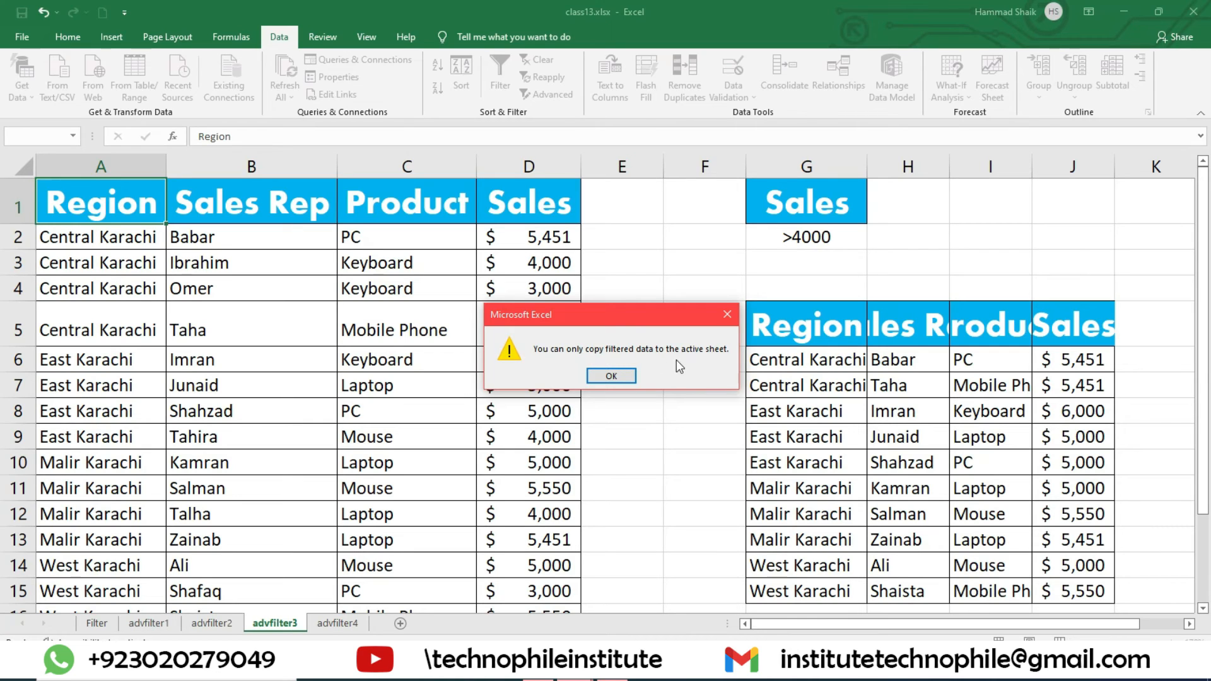
left_click(611, 376)
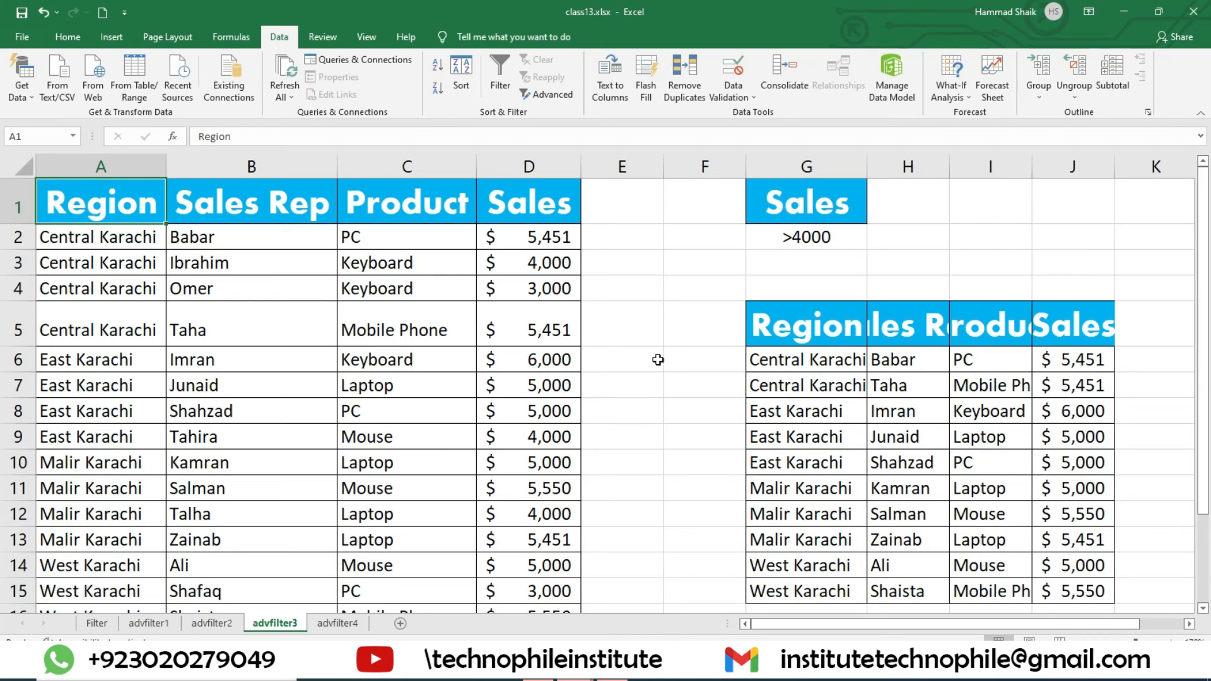
Step: Switch to the blank advfilter4 sheet and make A1 the active cell
left_click(635, 358)
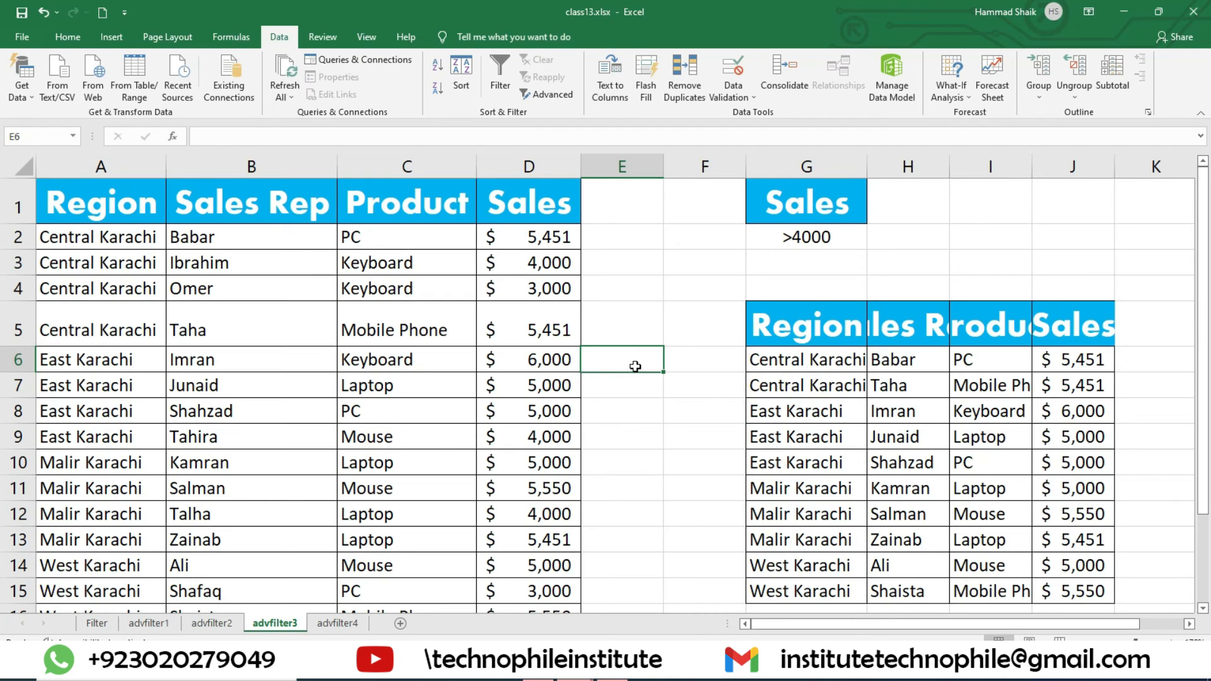
left_click(212, 623)
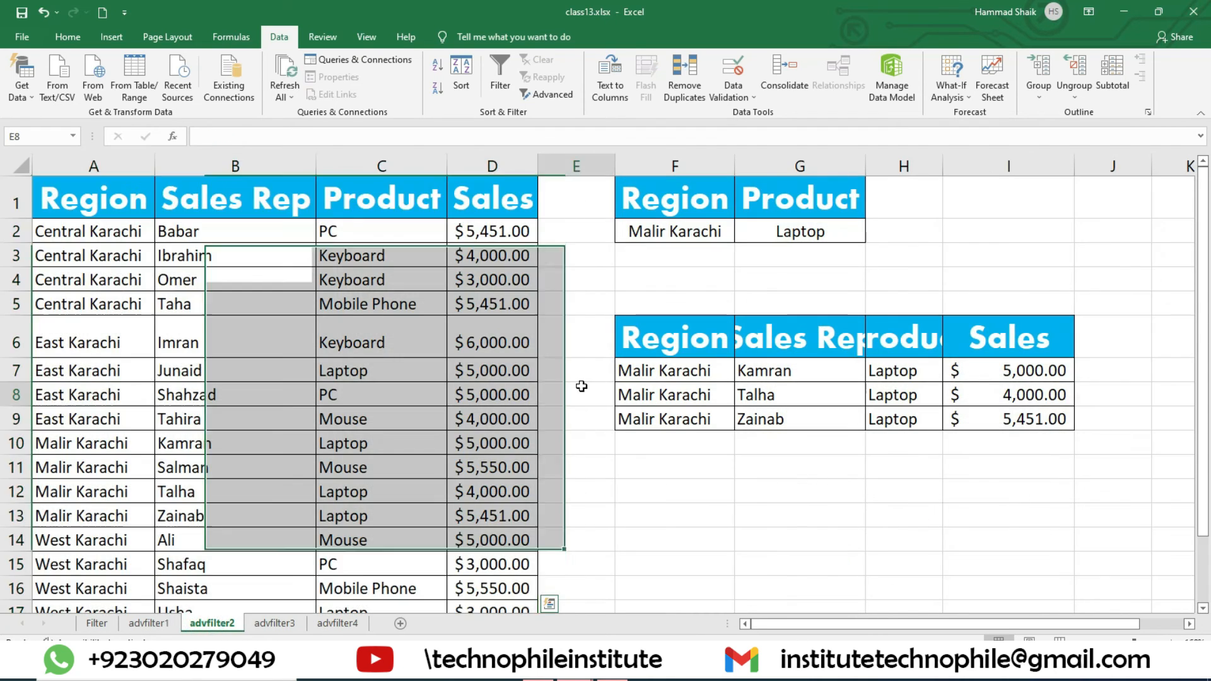
left_click(341, 623)
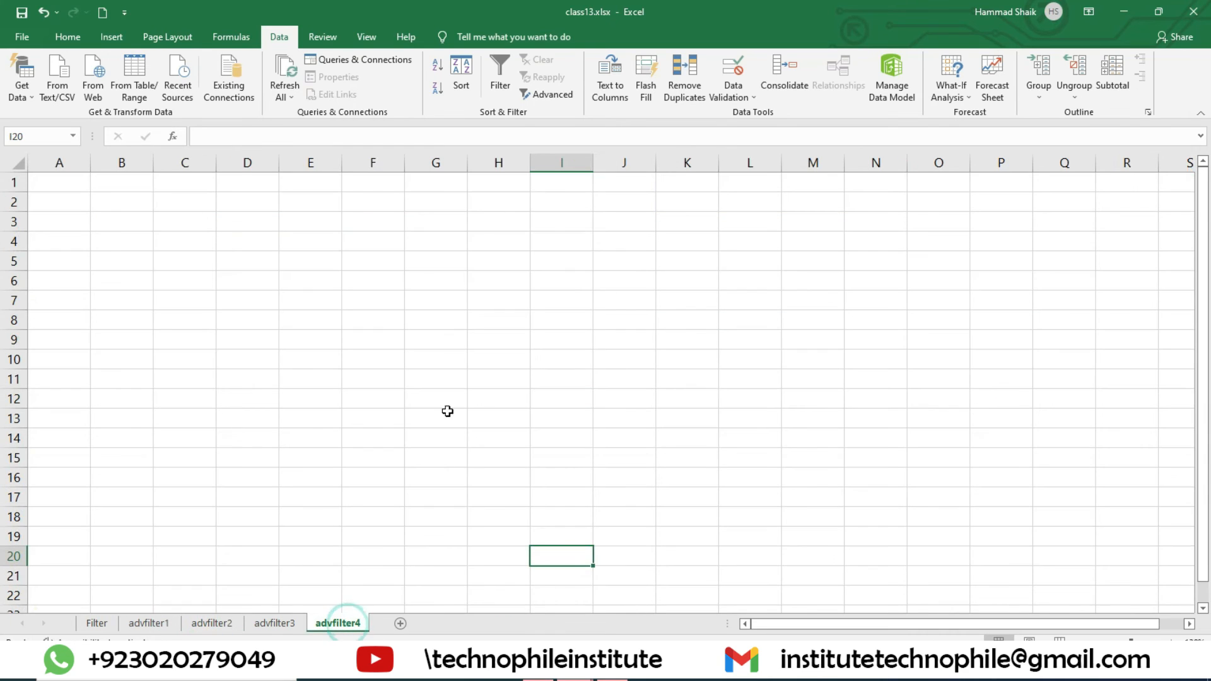
left_click(59, 181)
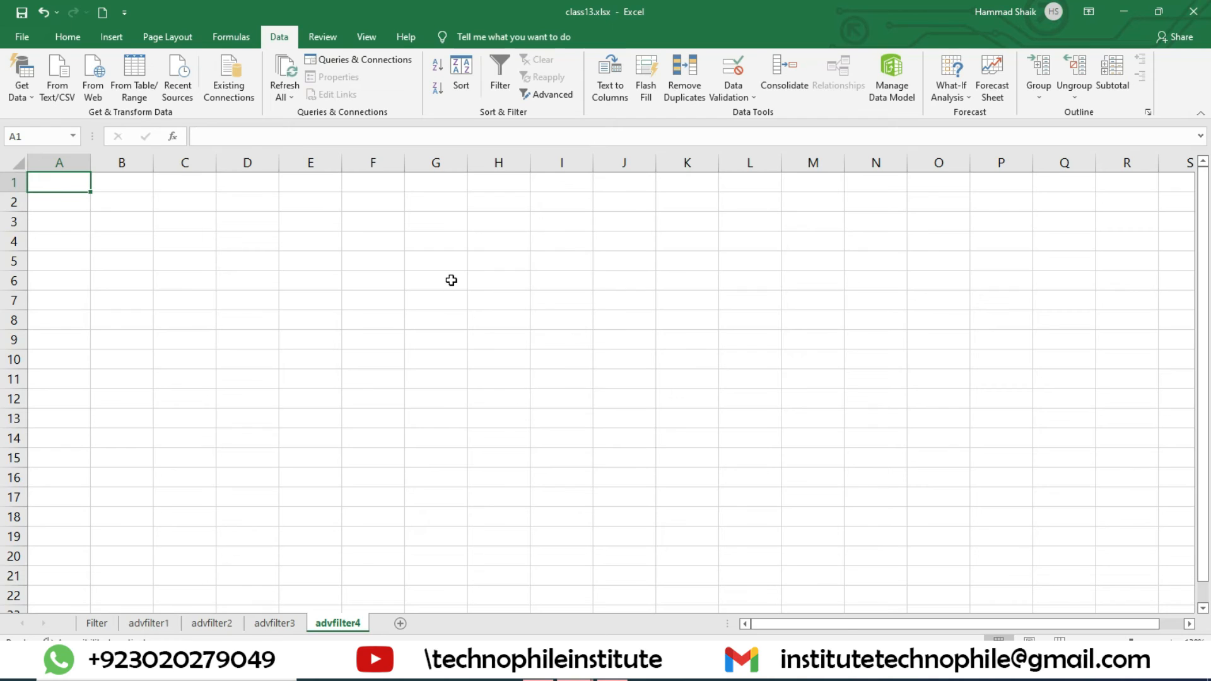
left_click(145, 240)
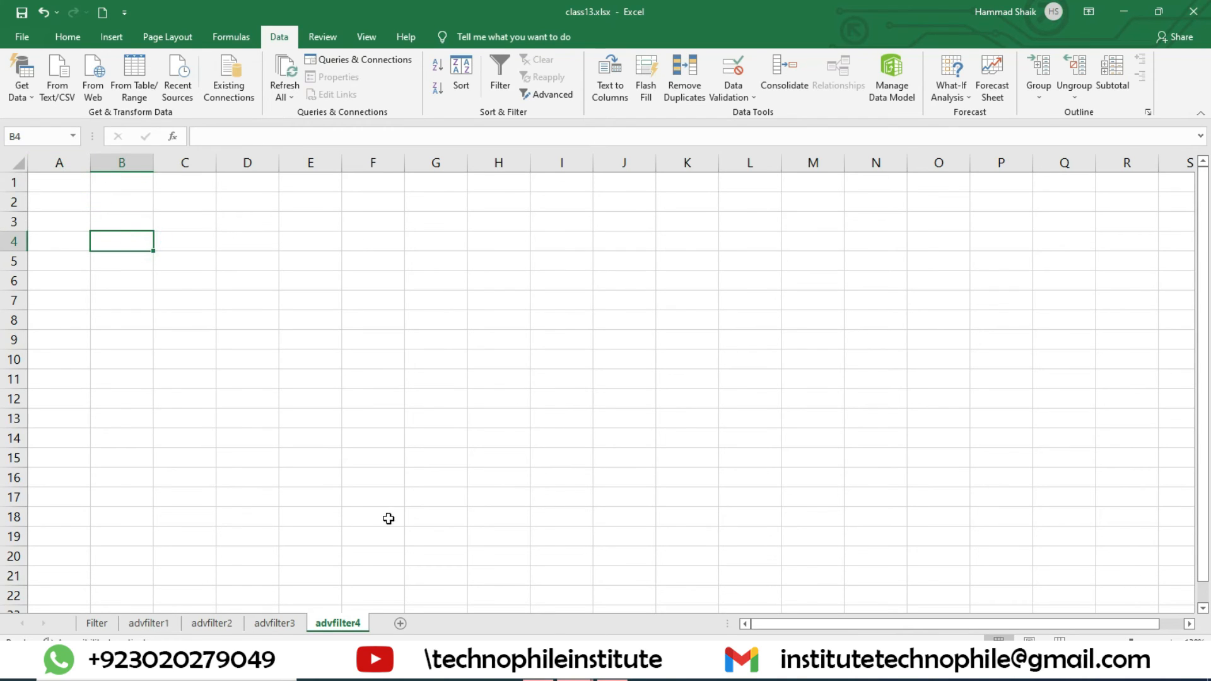
left_click(64, 198)
left_click(69, 183)
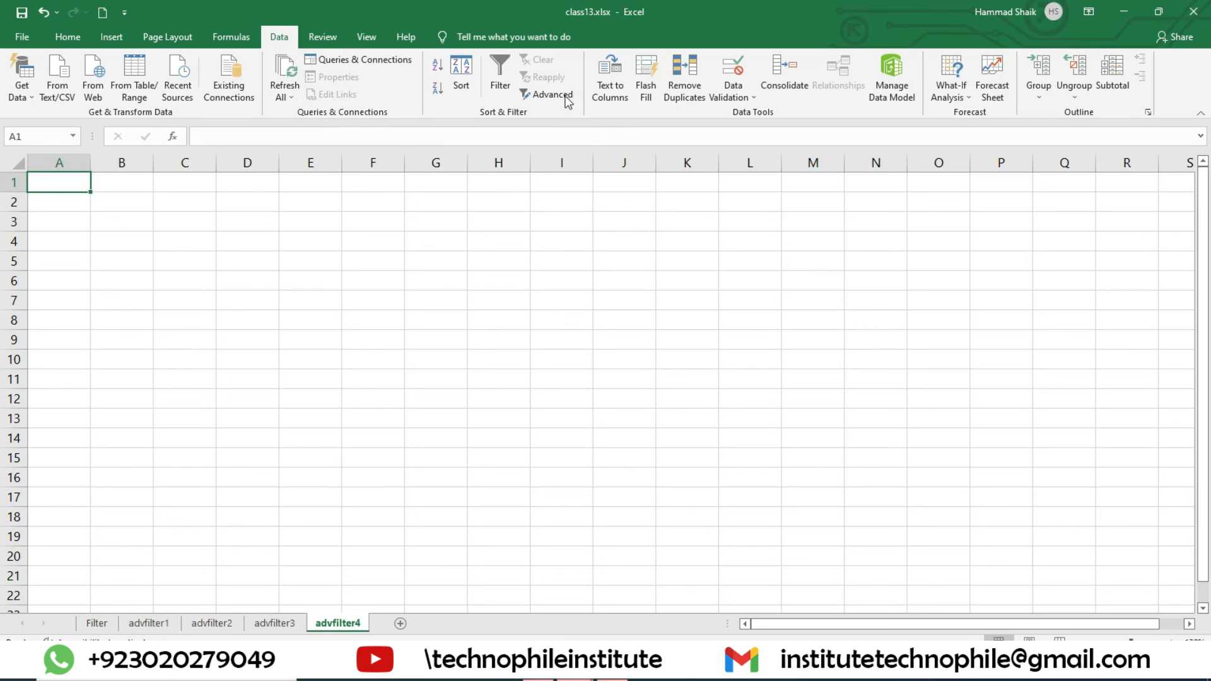
Step: From advfilter4, set up an Advanced Filter that copies to another location, with list range A1:D17 of the advfilter3 sheet
left_click(564, 96)
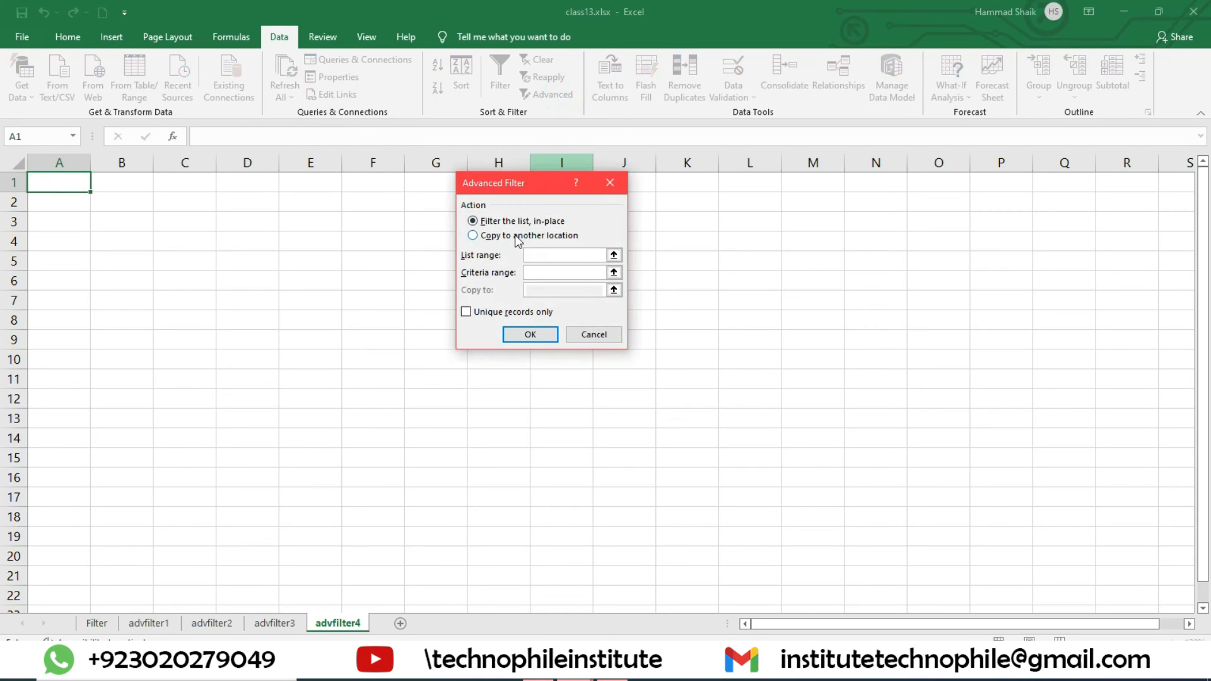
left_click(515, 236)
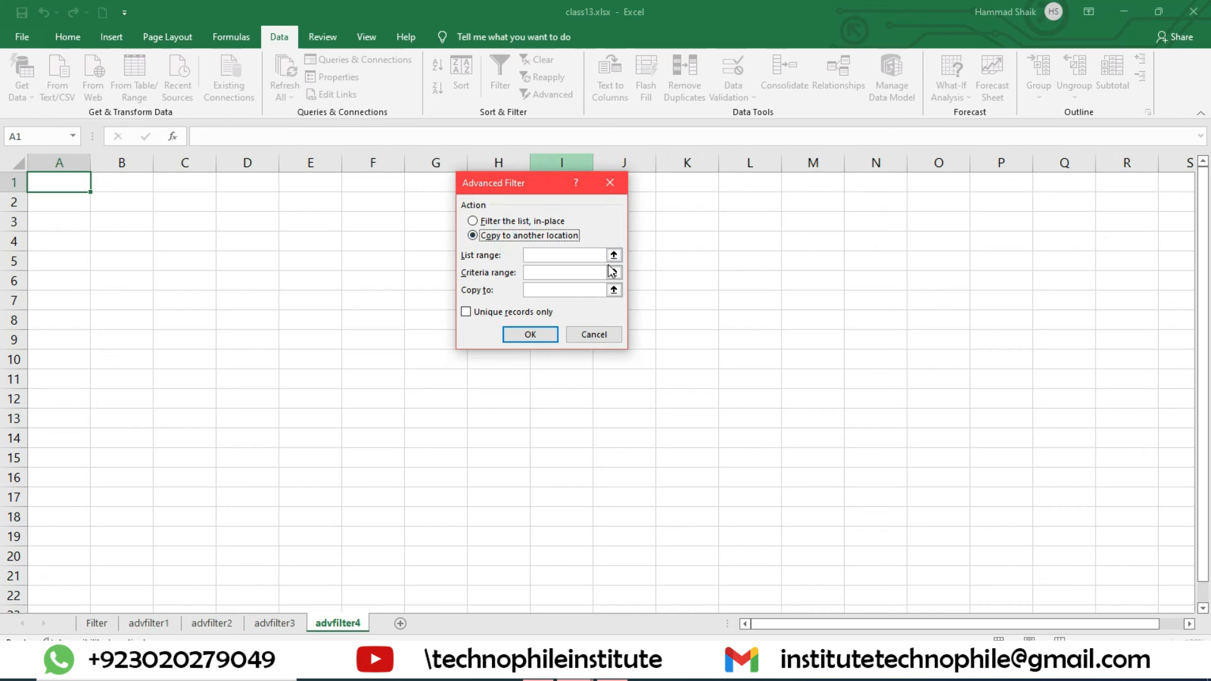
left_click(540, 255)
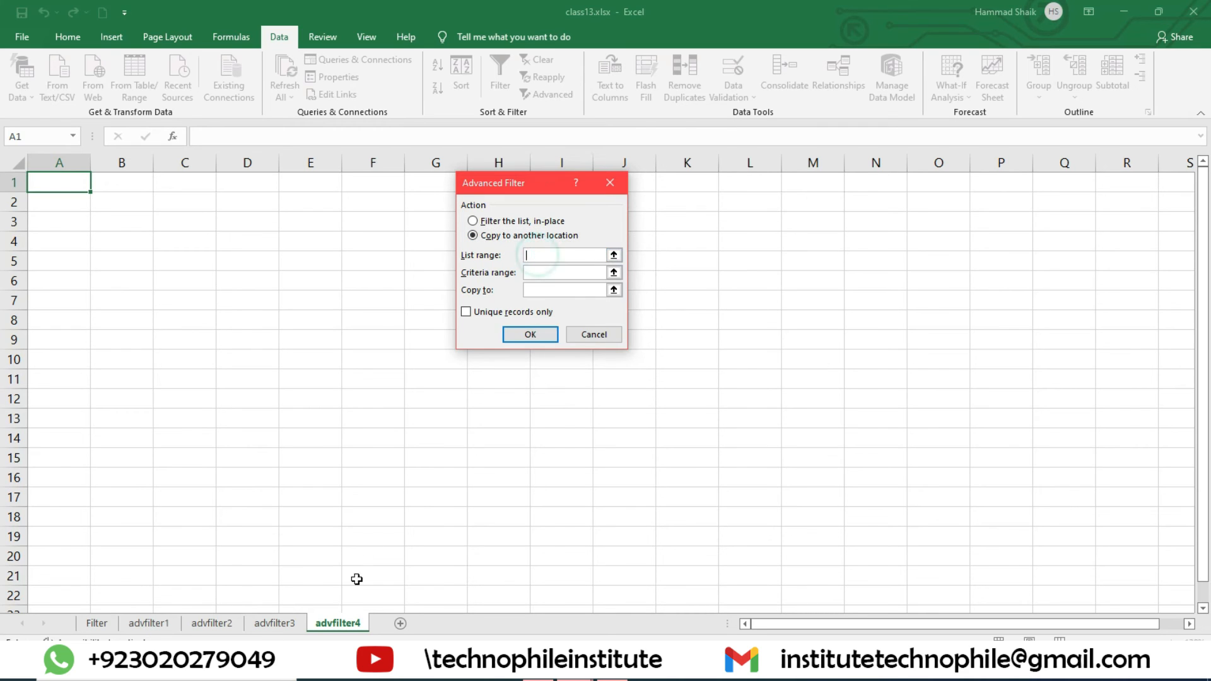
left_click(275, 622)
left_click_drag(97, 202, 545, 573)
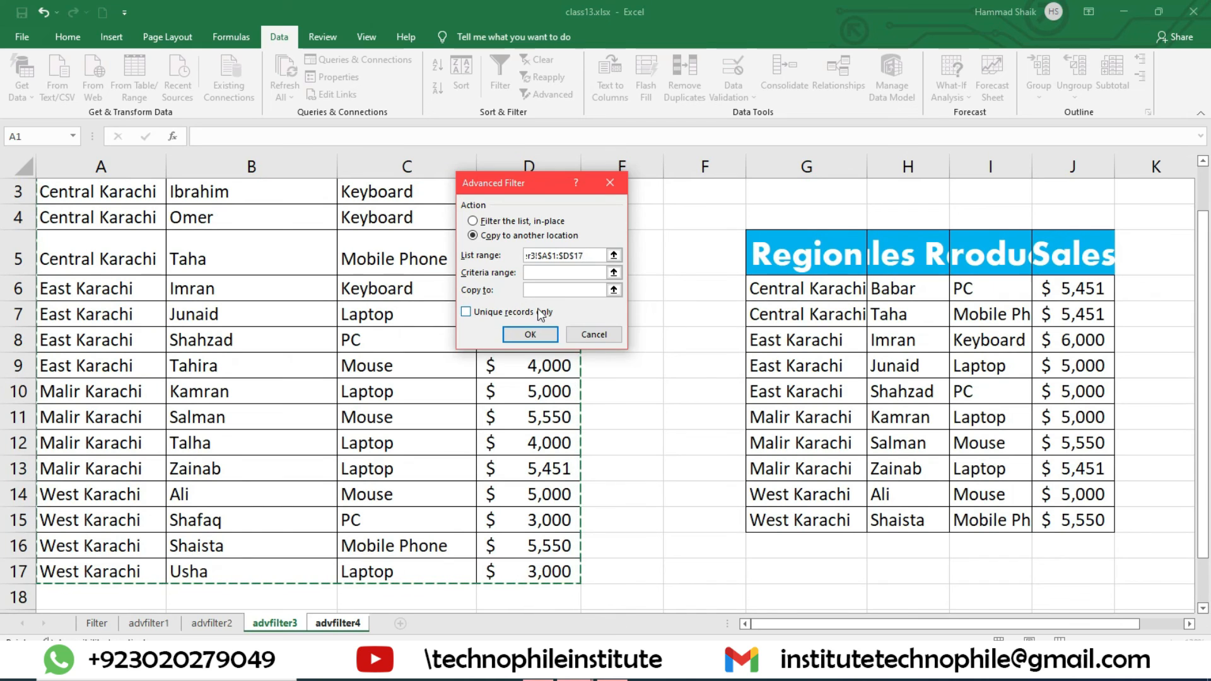
Step: Set the criteria range to G1:G2 of advfilter3 and run the Advanced Filter with cell A1 of advfilter4 as the copy destination
left_click(544, 272)
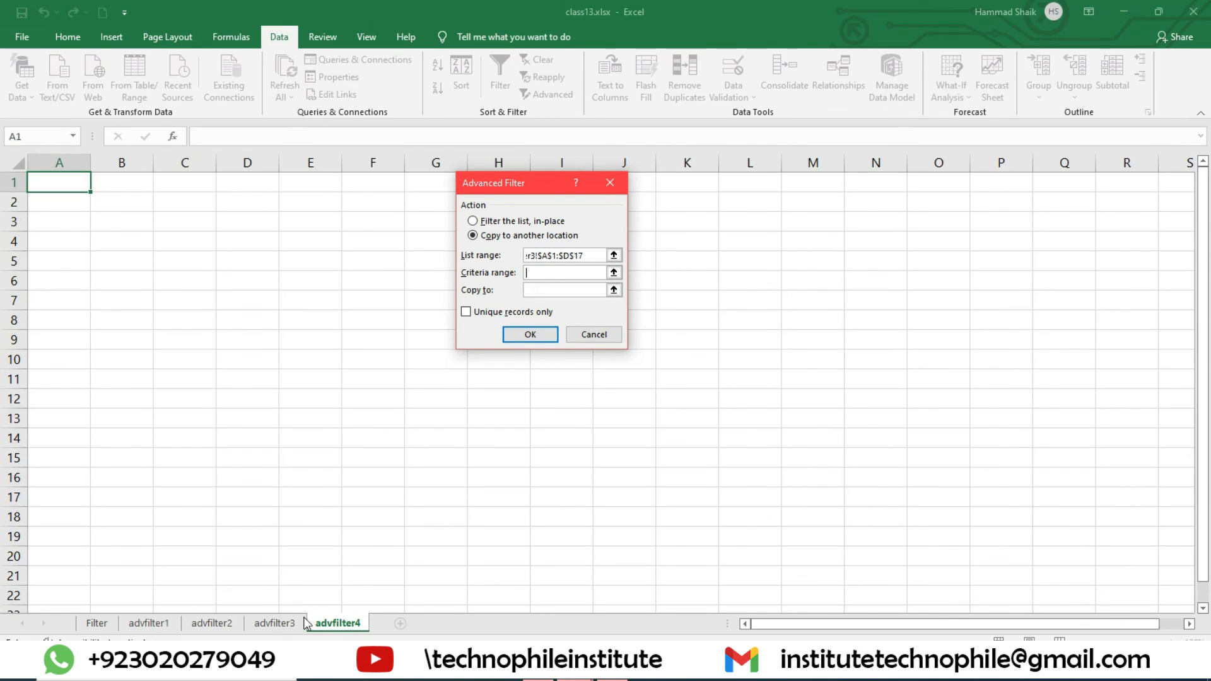
left_click(274, 622)
scroll(992, 320, "up", 1)
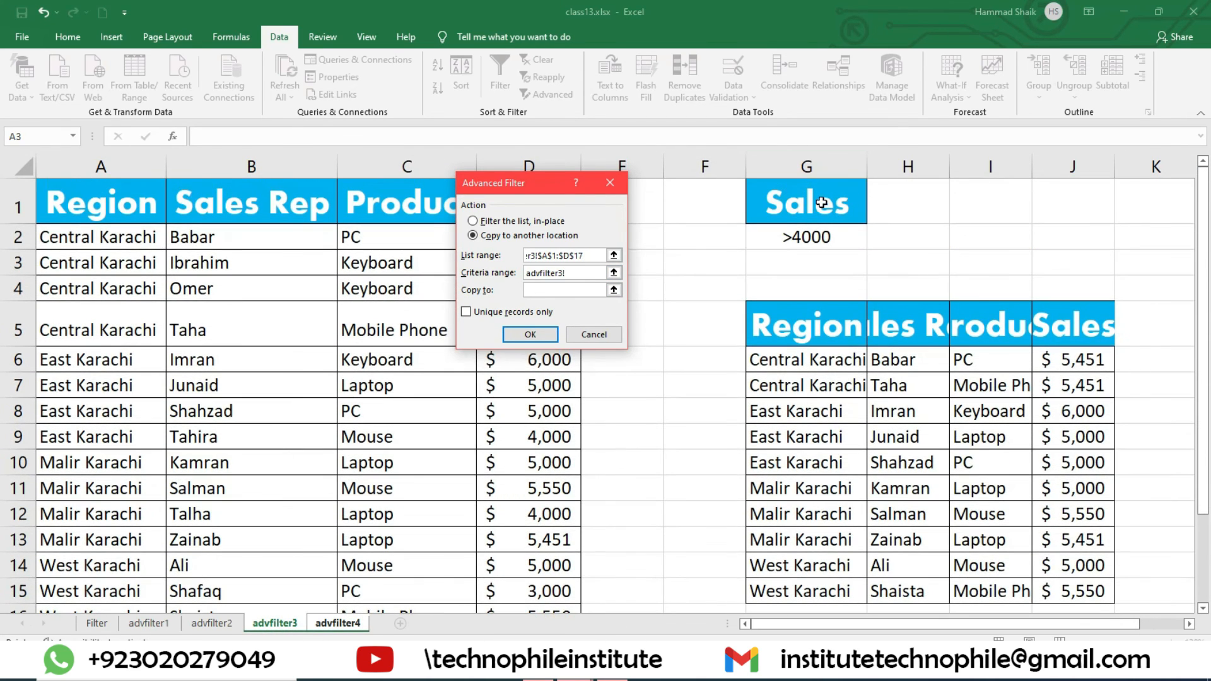
left_click_drag(816, 196, 839, 240)
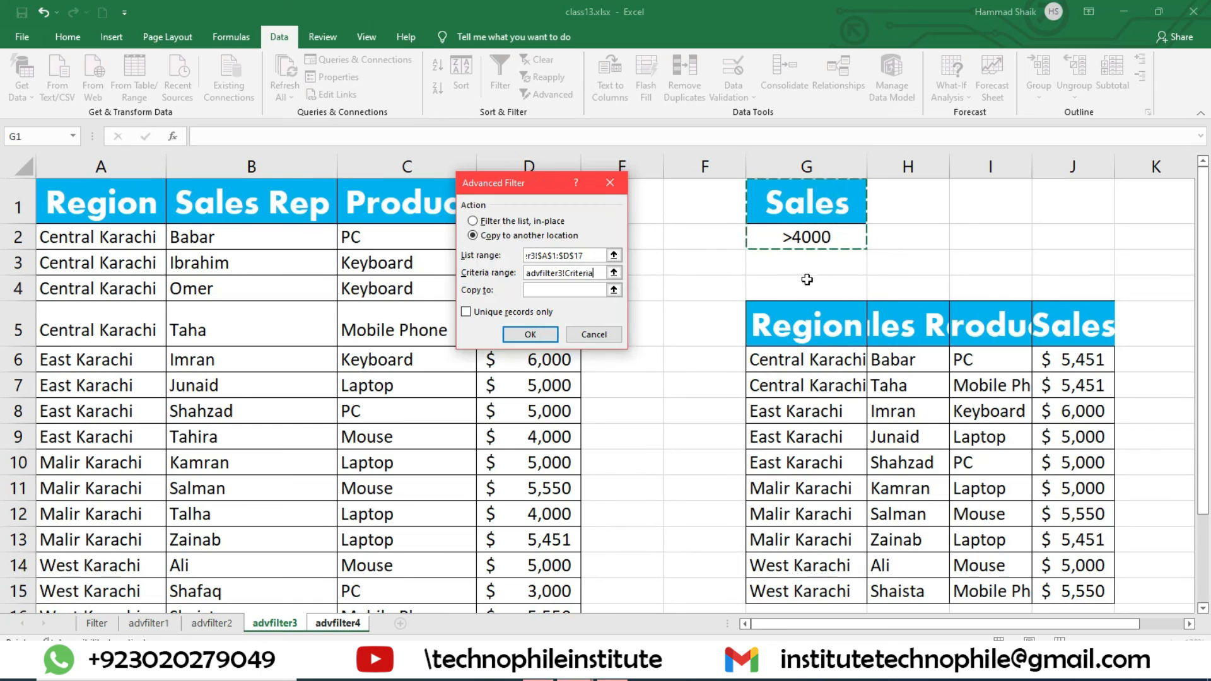
left_click(548, 290)
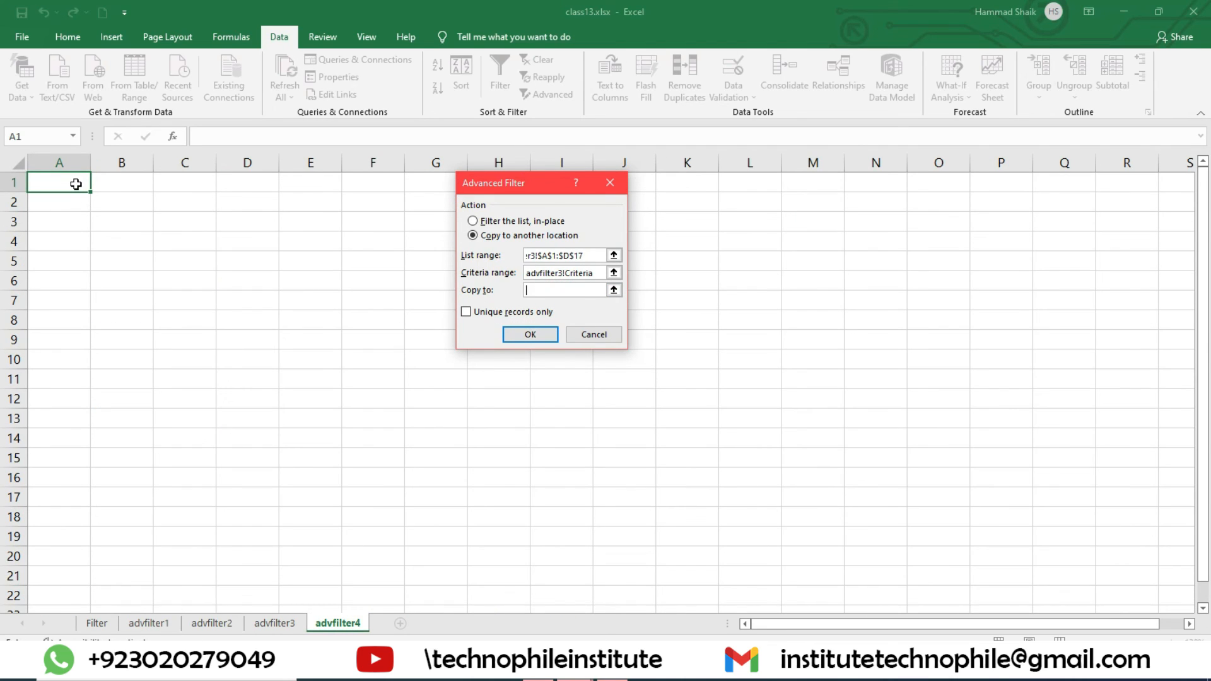
left_click(75, 184)
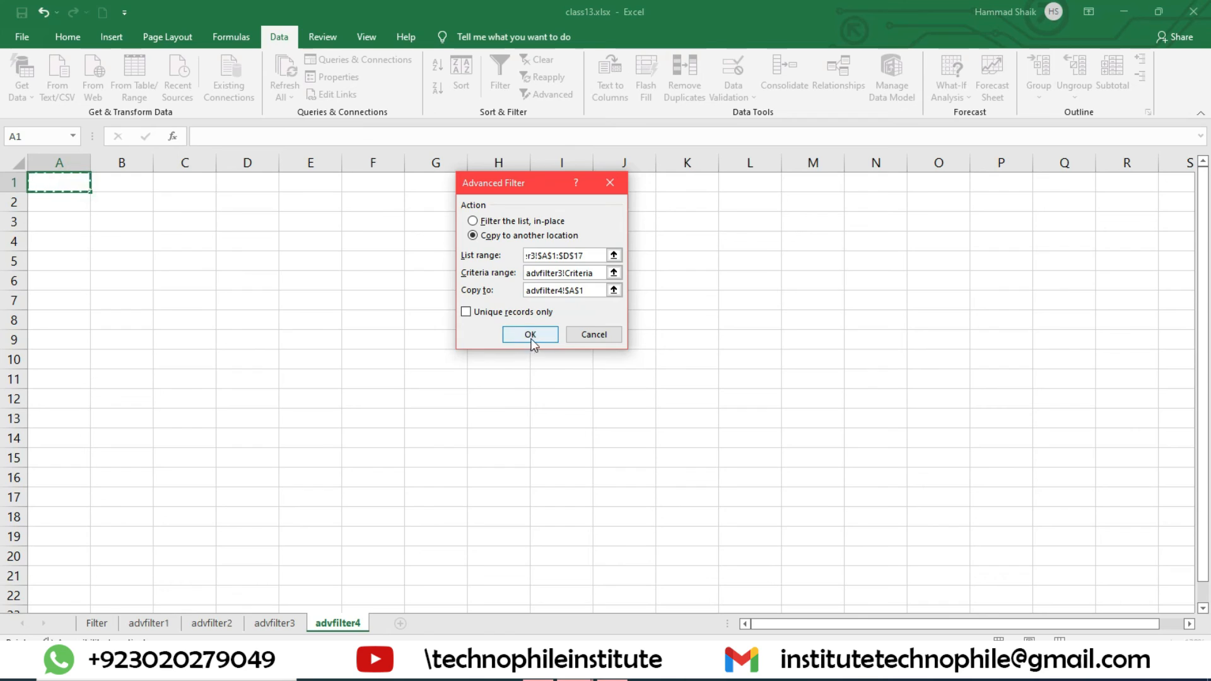
left_click(530, 334)
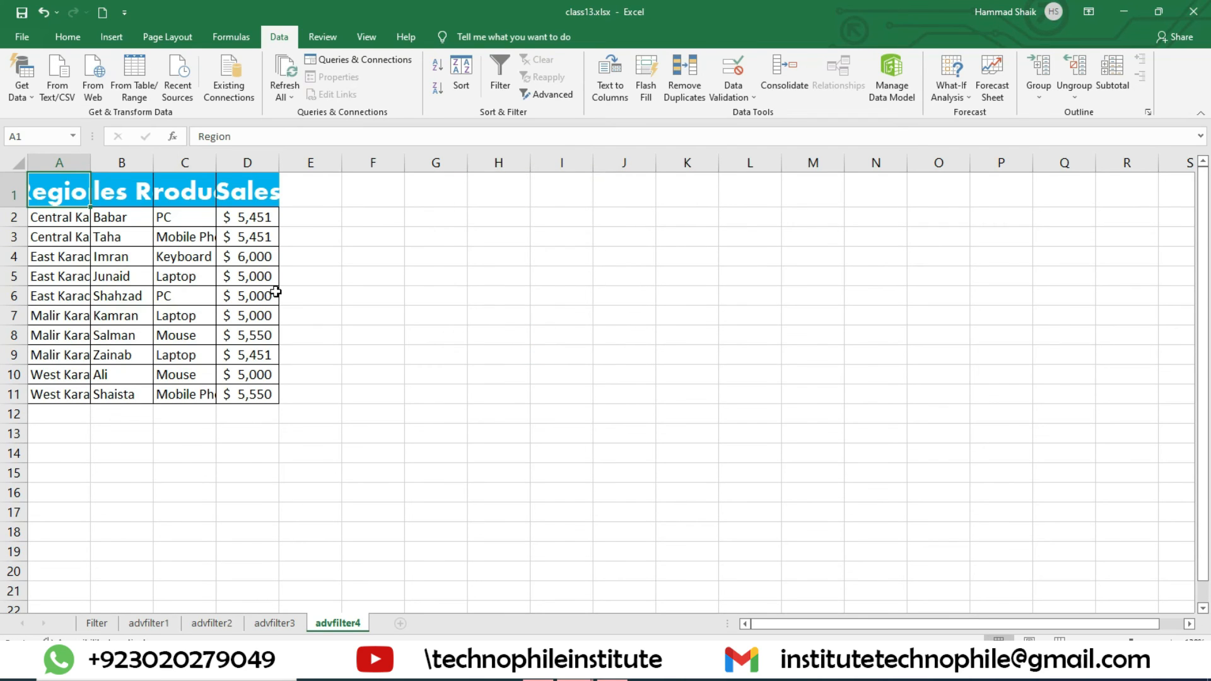
Step: Autofit all column widths on the advfilter4 sheet to their contents, then clear the selection
left_click(22, 164)
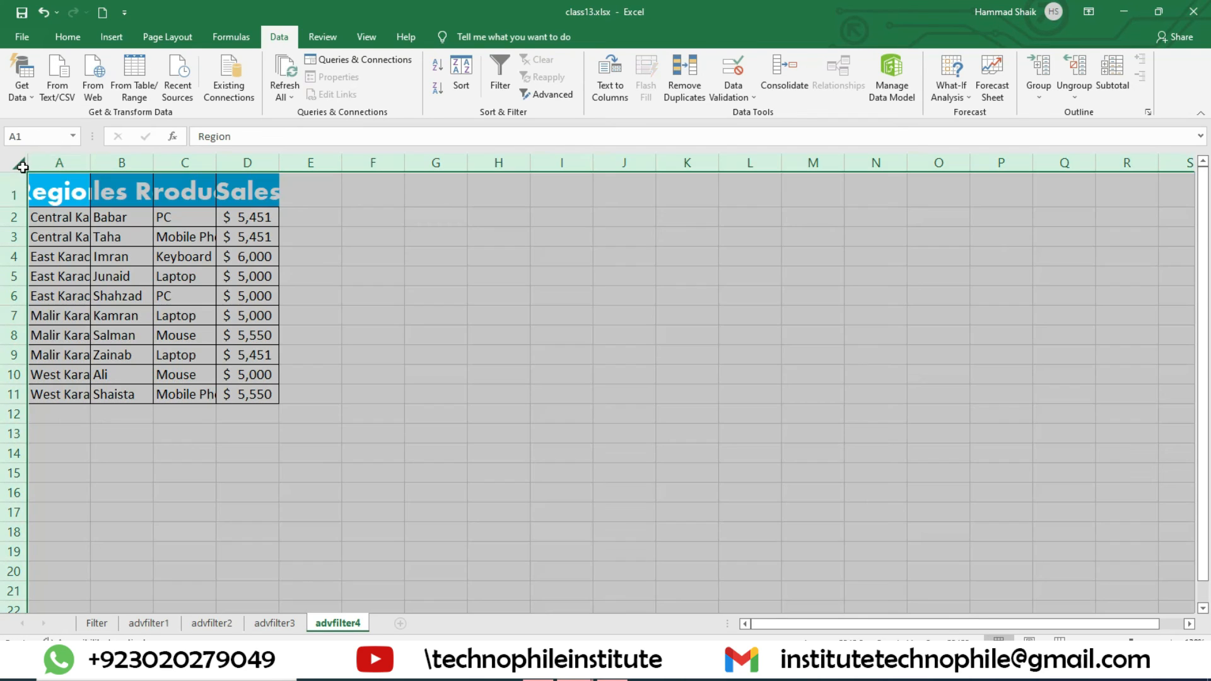
double_click(91, 163)
left_click(541, 346)
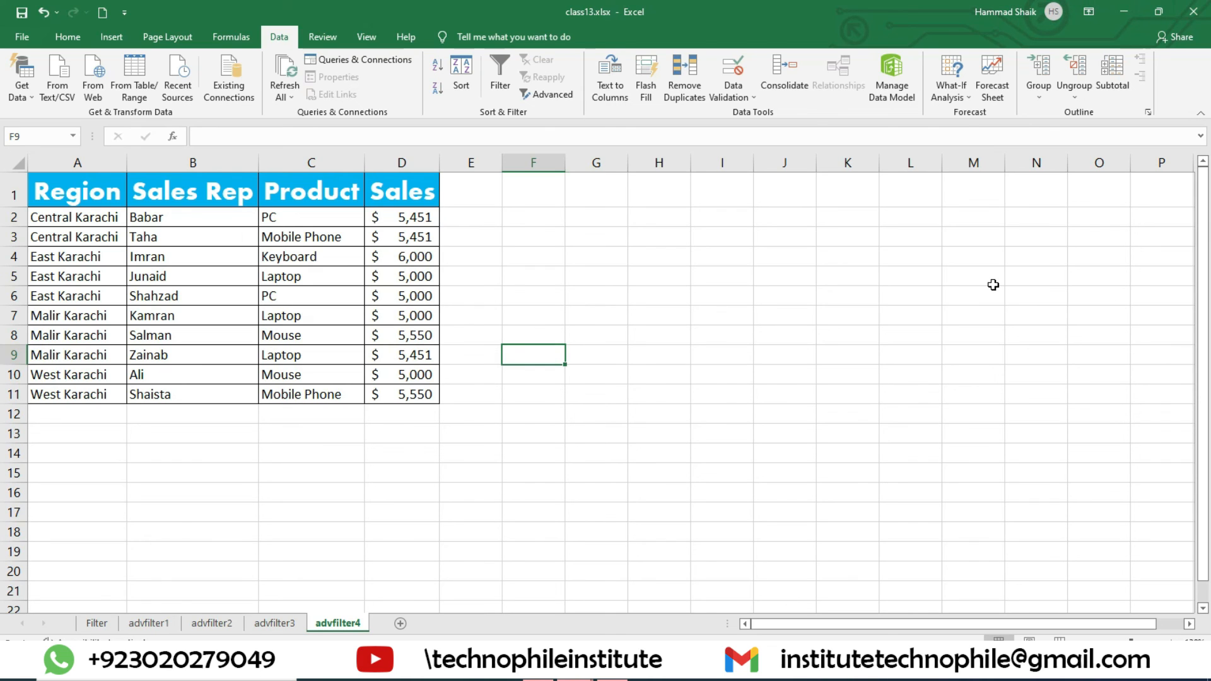
Step: Switch to the task4.xlsx workbook and examine the electricity bill table and the exercise instructions in rows 20 to 31
left_click(1123, 11)
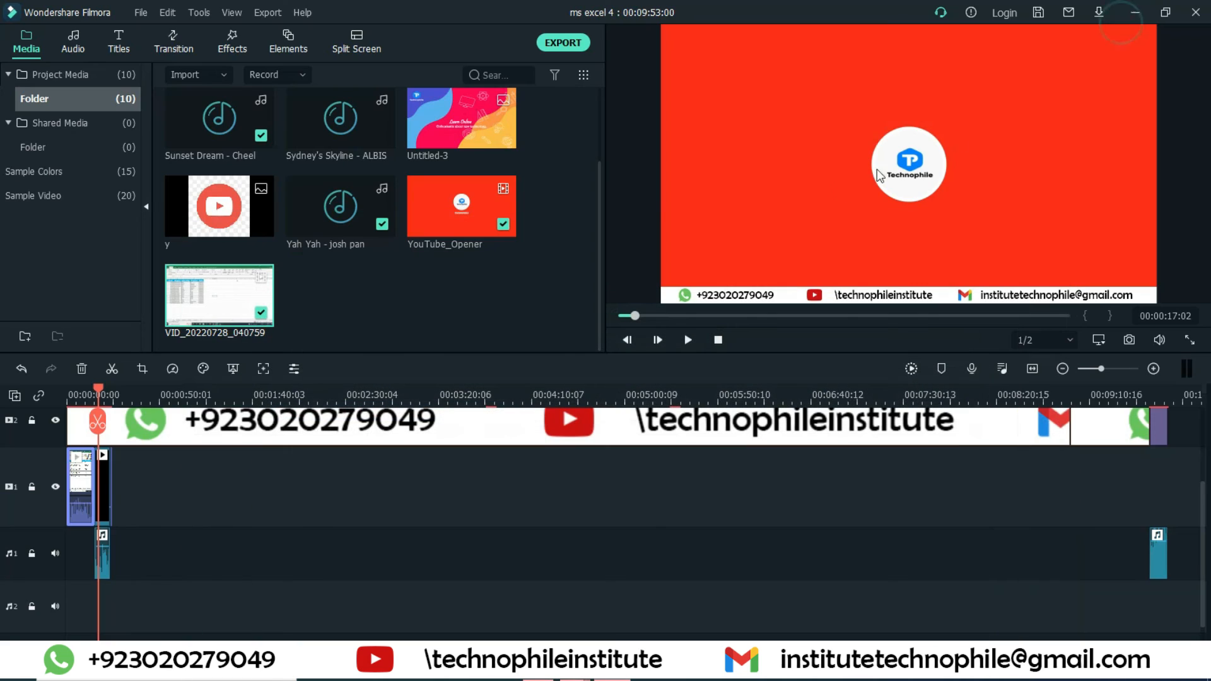
mouse_move(622, 637)
left_click(646, 596)
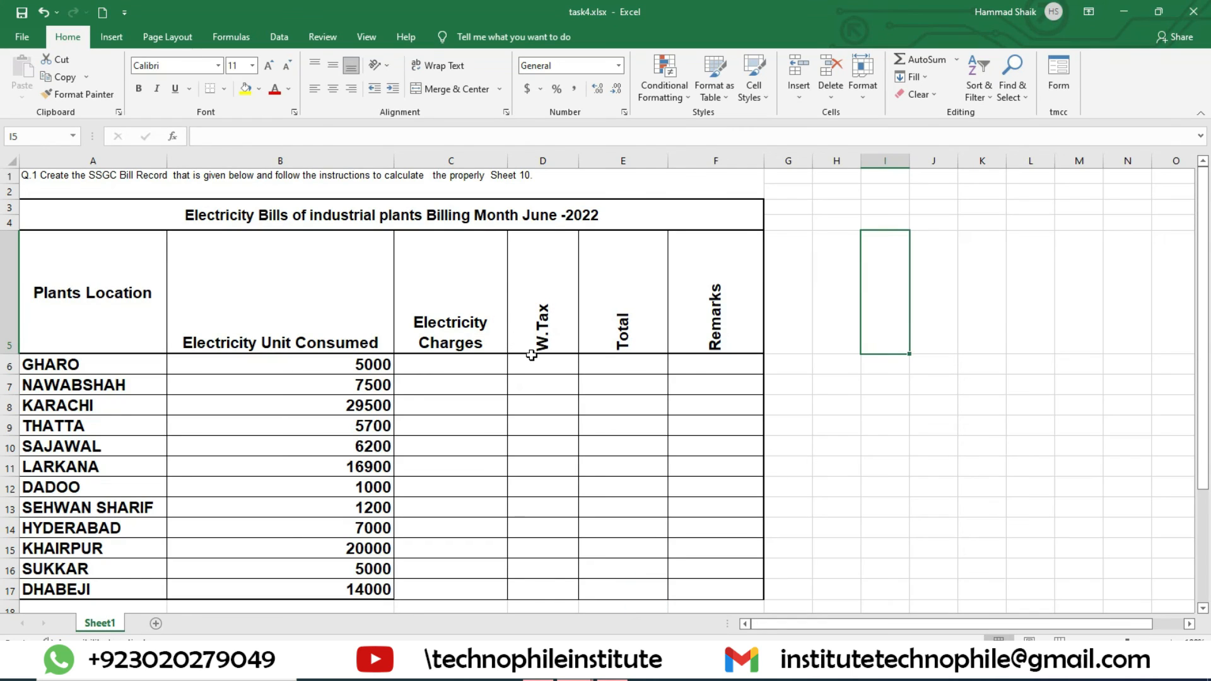
scroll(488, 258, "down", 3)
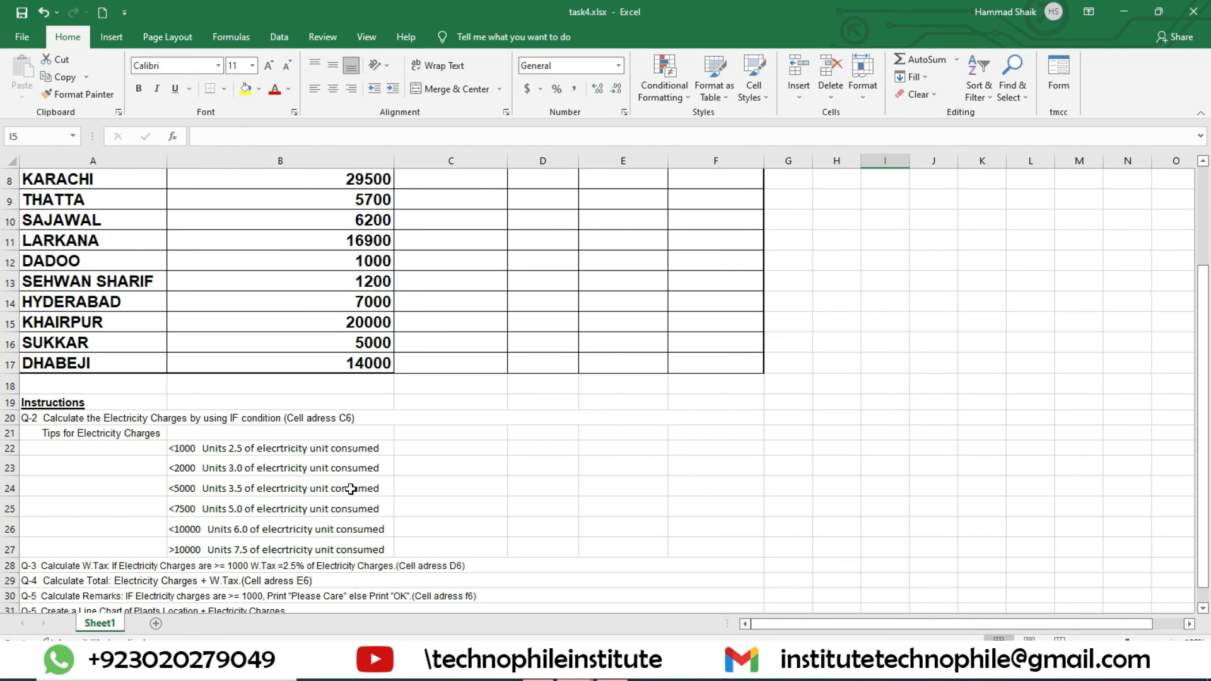
left_click_drag(249, 419, 360, 575)
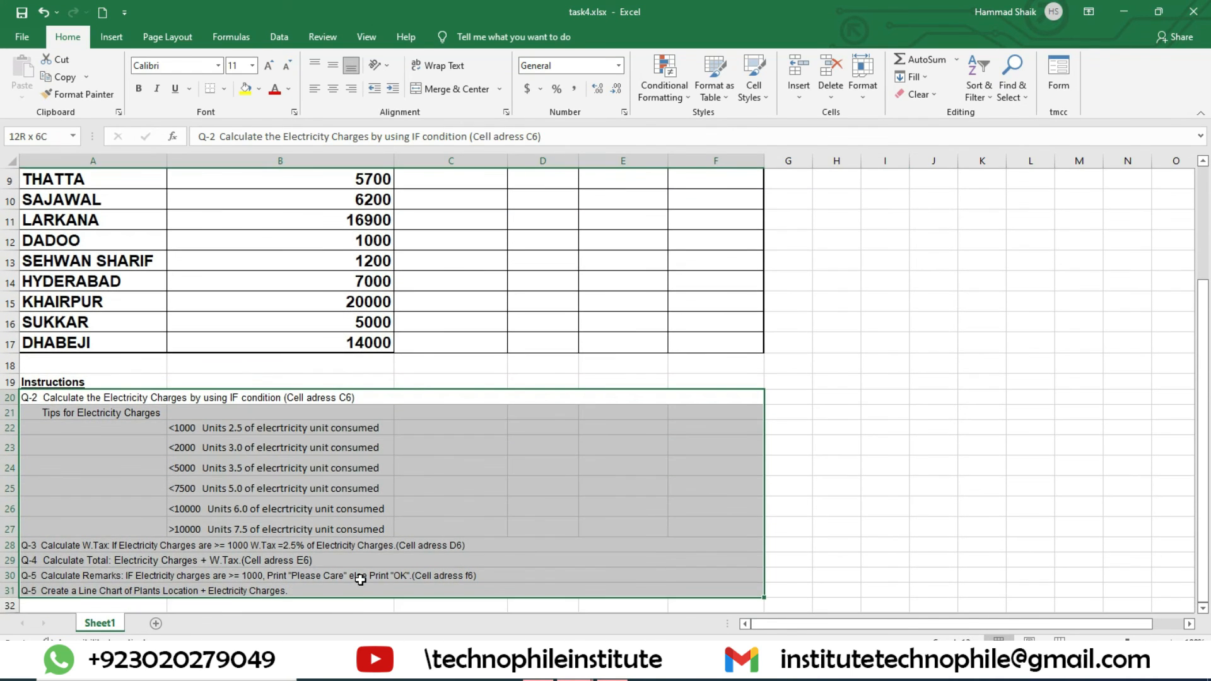
scroll(378, 423, "up", 3)
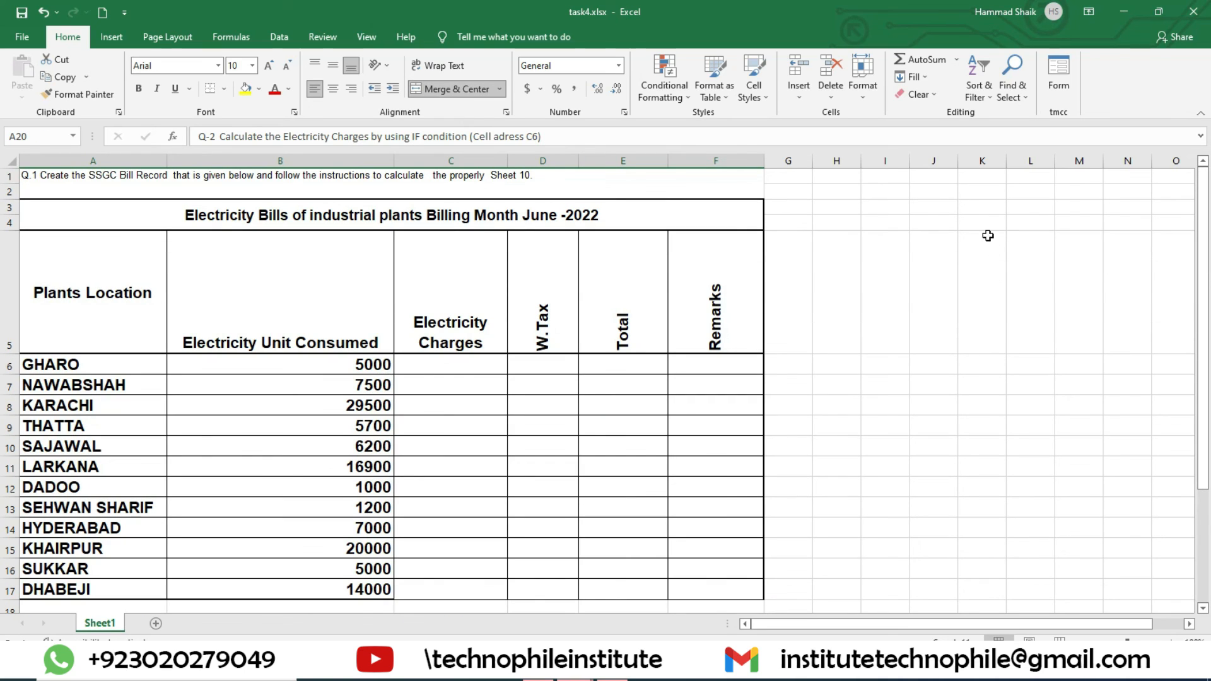
left_click(1030, 270)
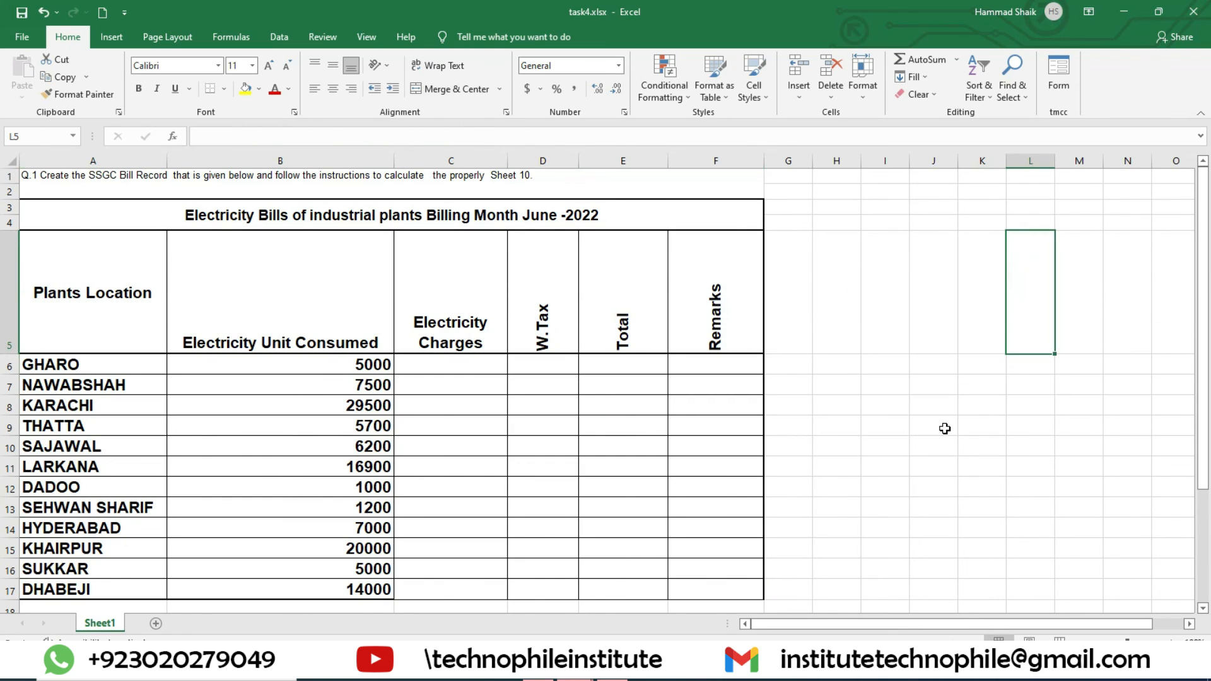
left_click(895, 427)
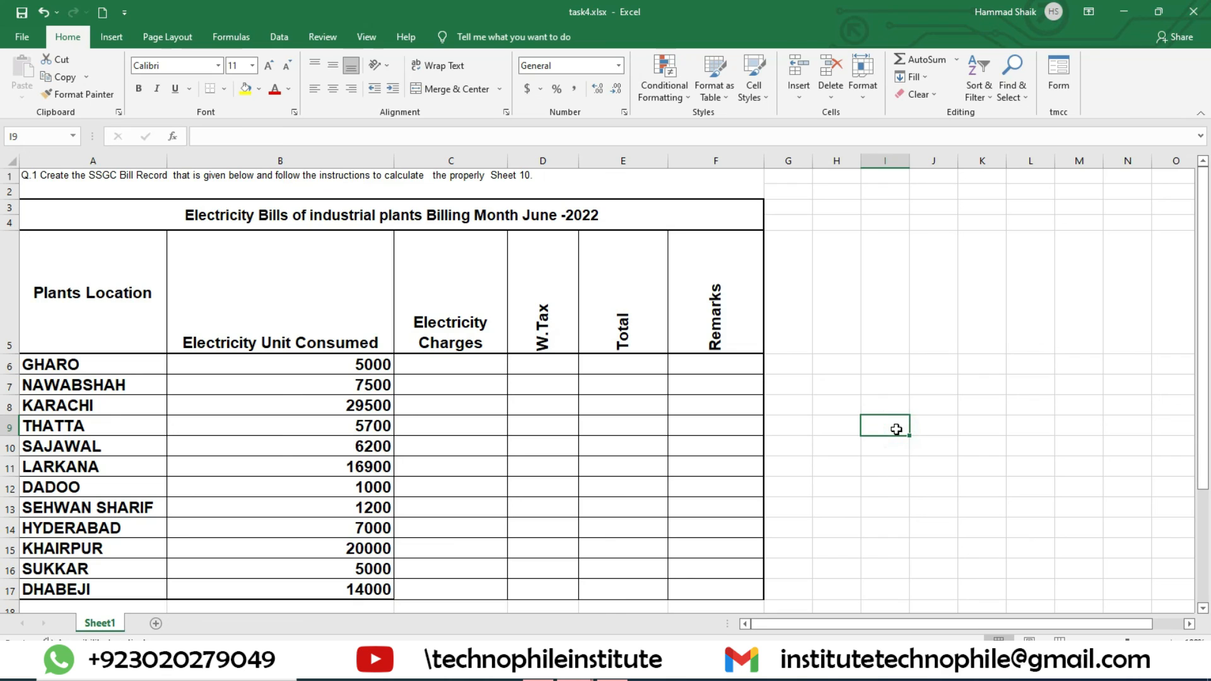